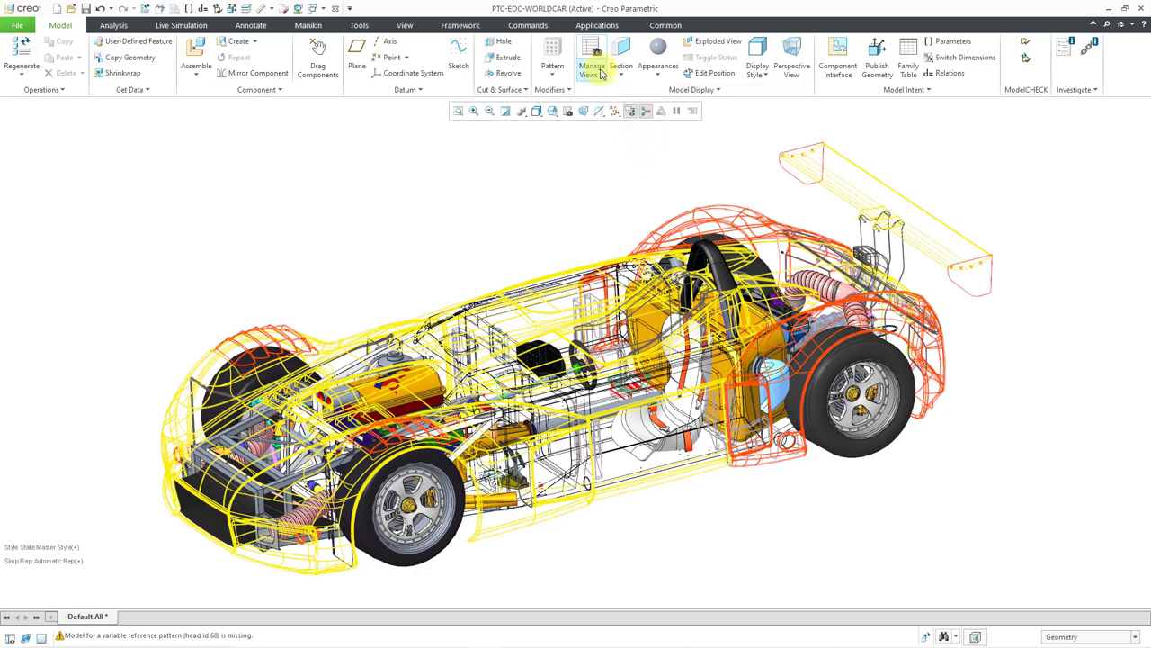
click(601, 77)
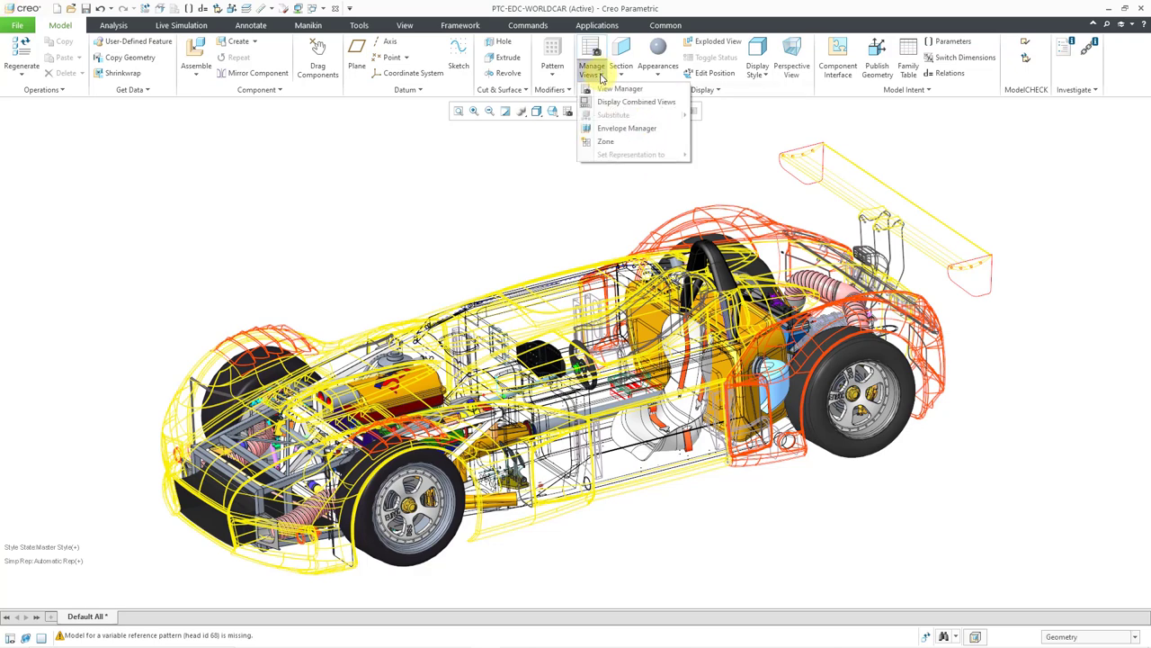
click(610, 142)
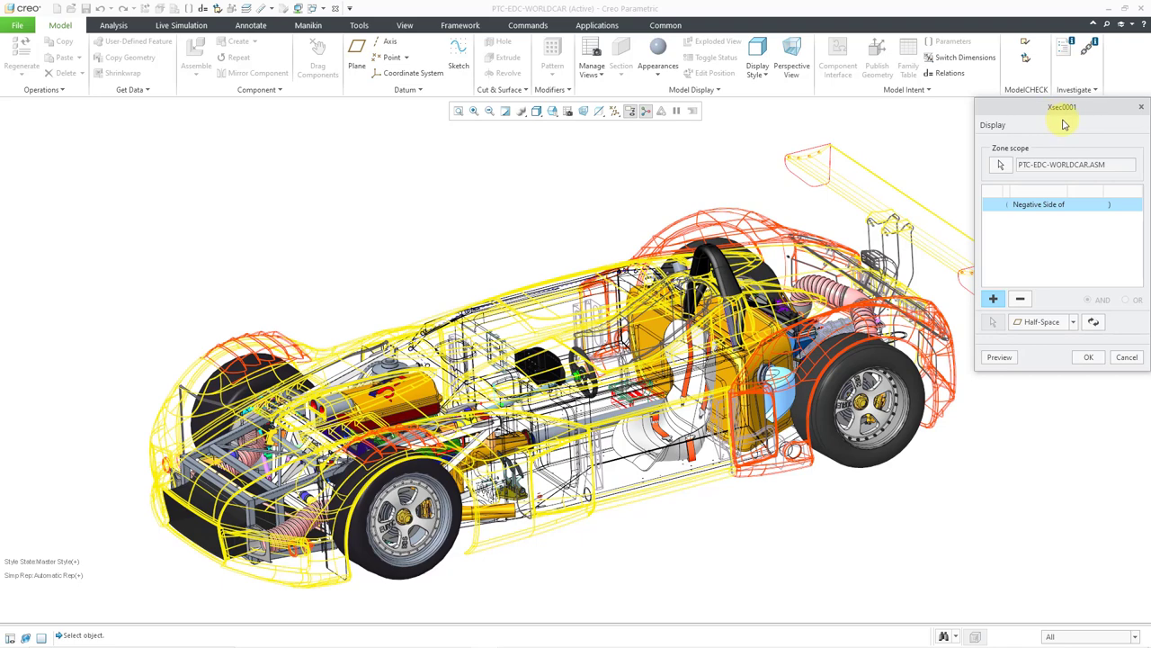
click(1128, 358)
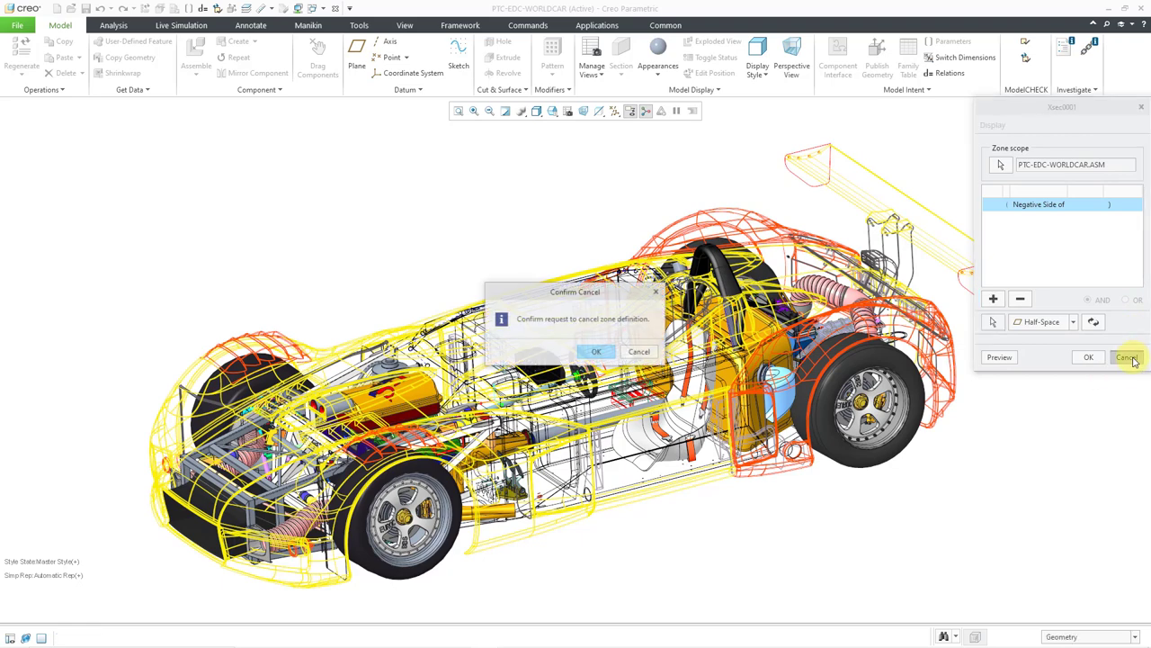
click(600, 352)
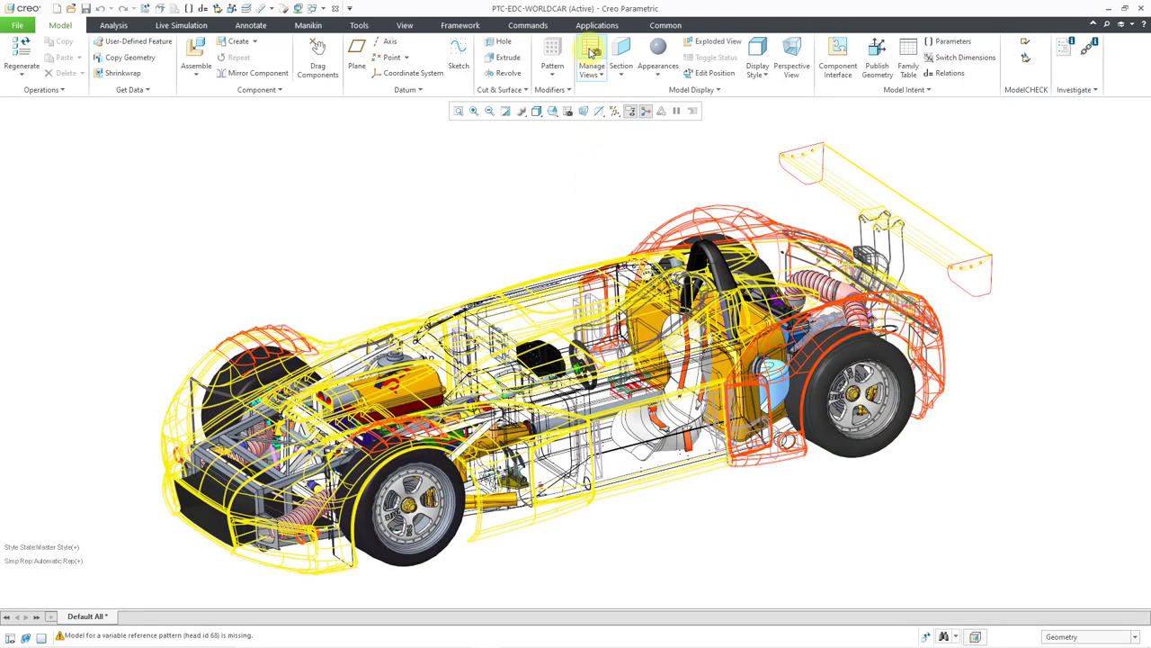
Create a new zone cross section named Zone_A.
click(591, 52)
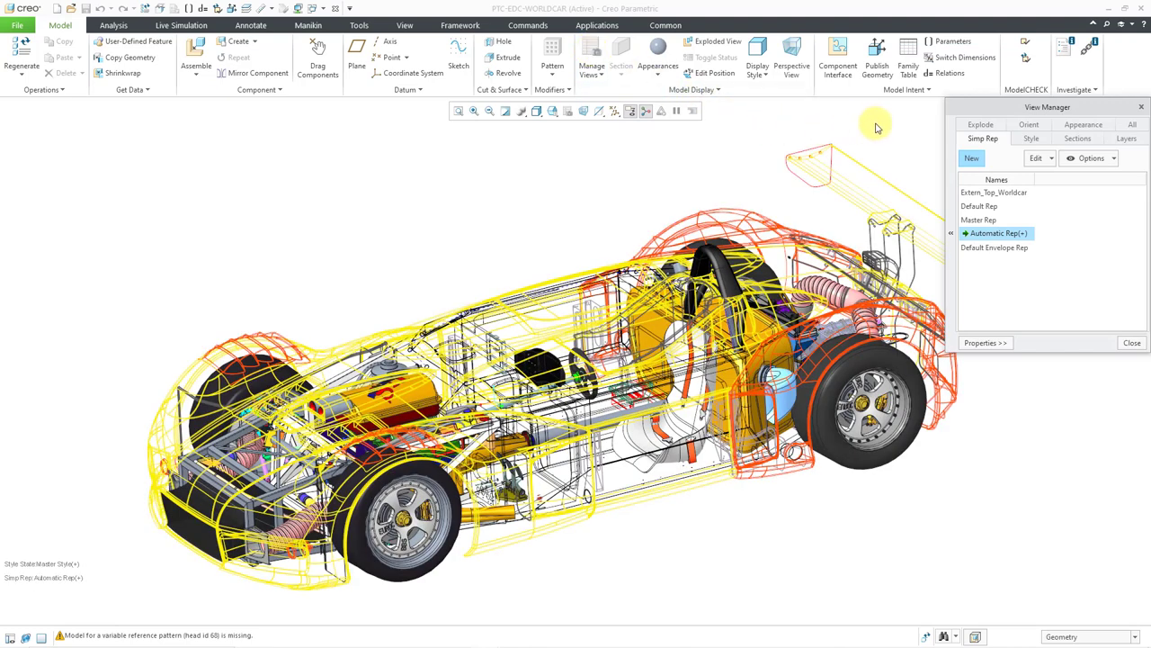
click(1080, 144)
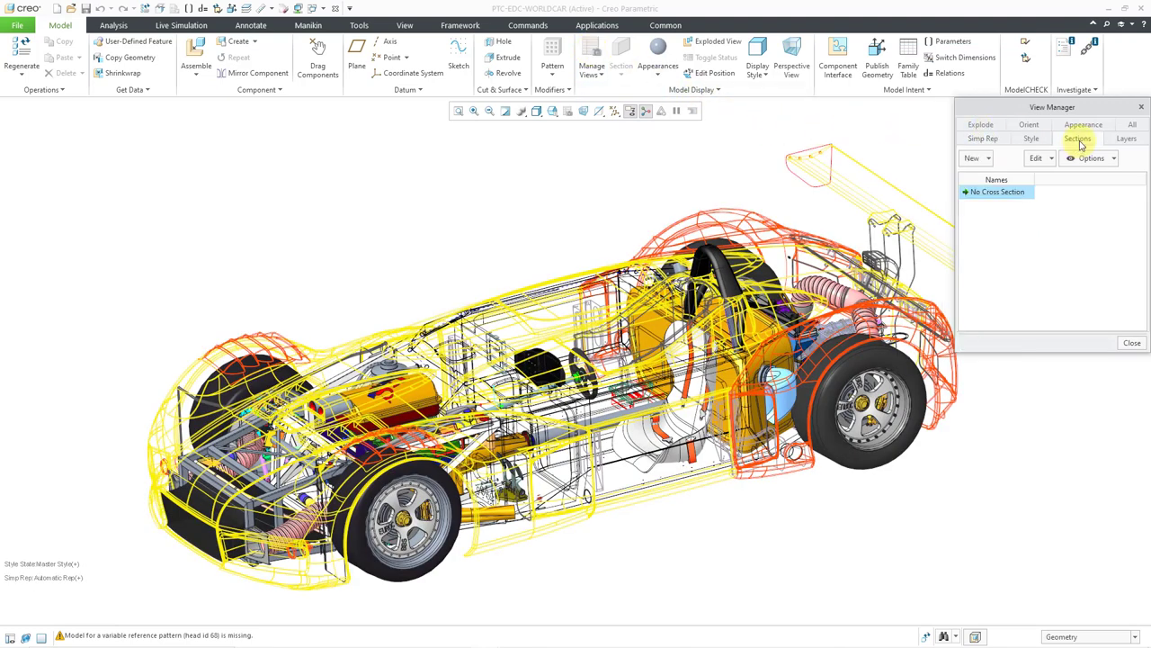
click(989, 160)
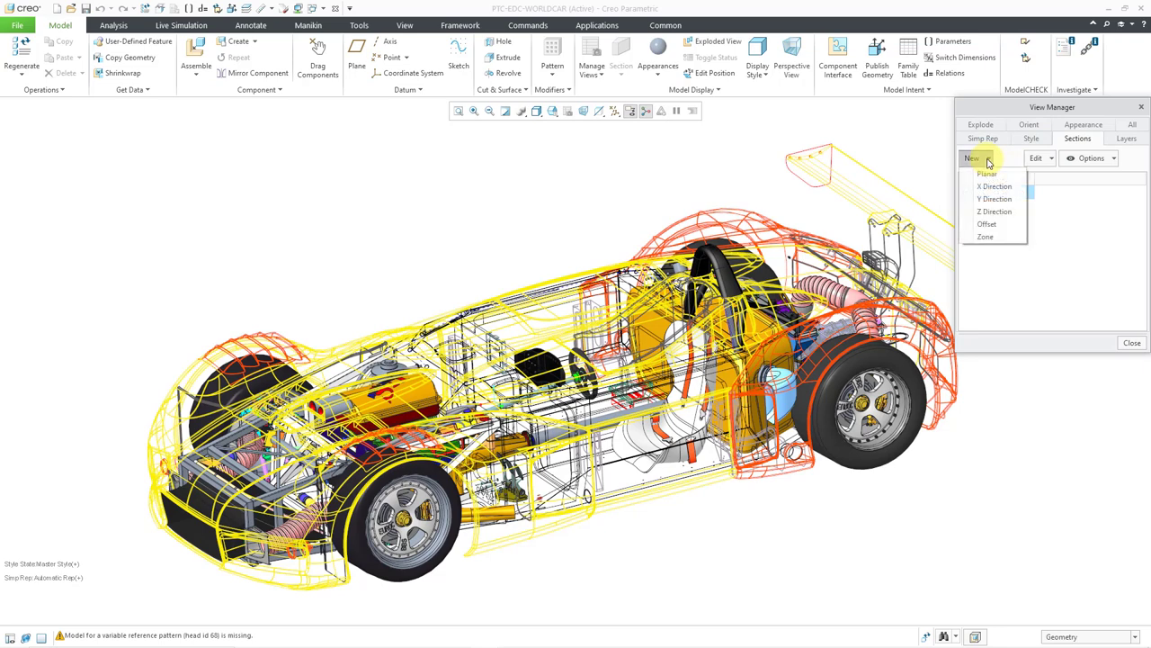
click(997, 238)
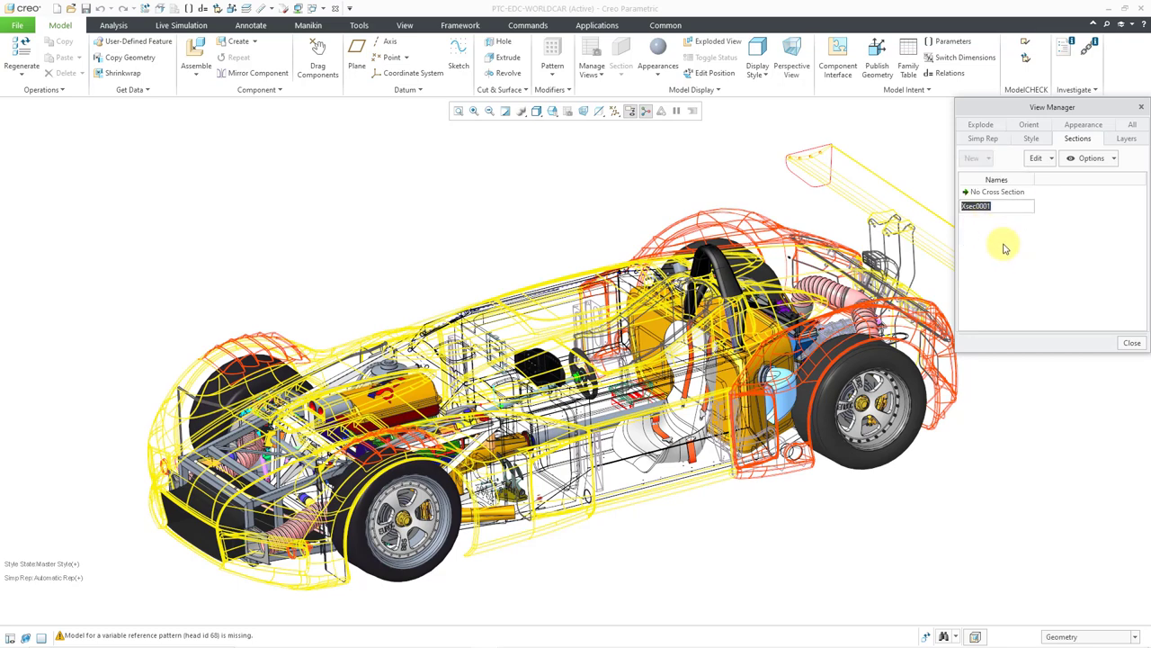
text(Zone_A)
key(Return)
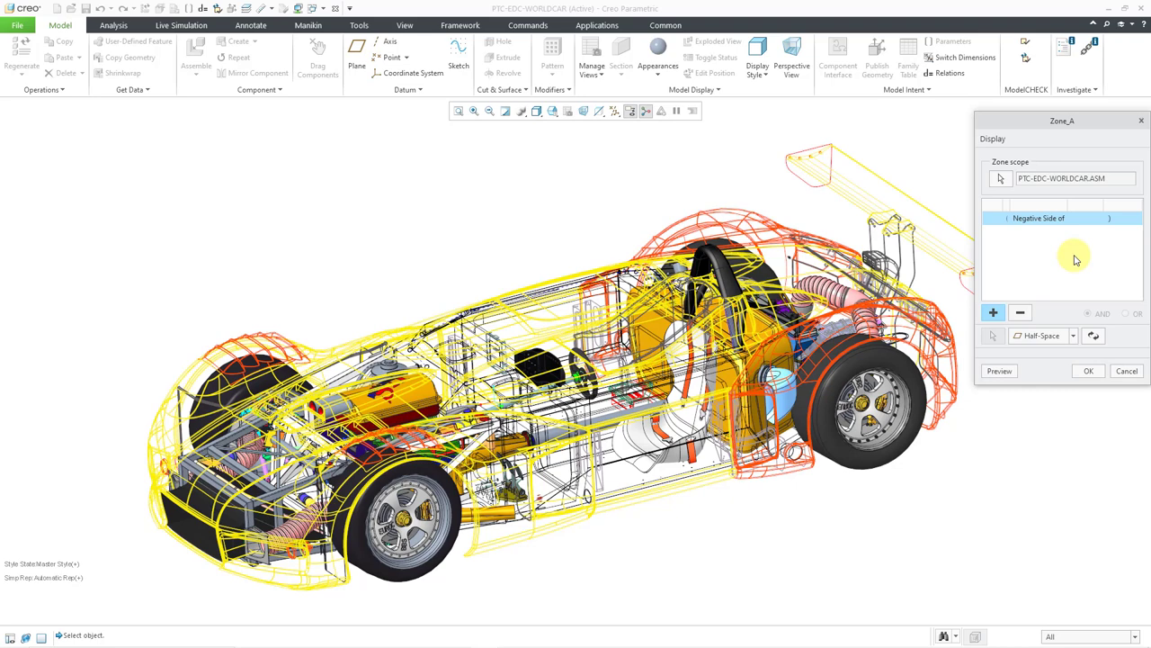
Set Zone_A's criterion to Inside-Outside and show the hidden Extrude 1 feature in the model.
click(1073, 338)
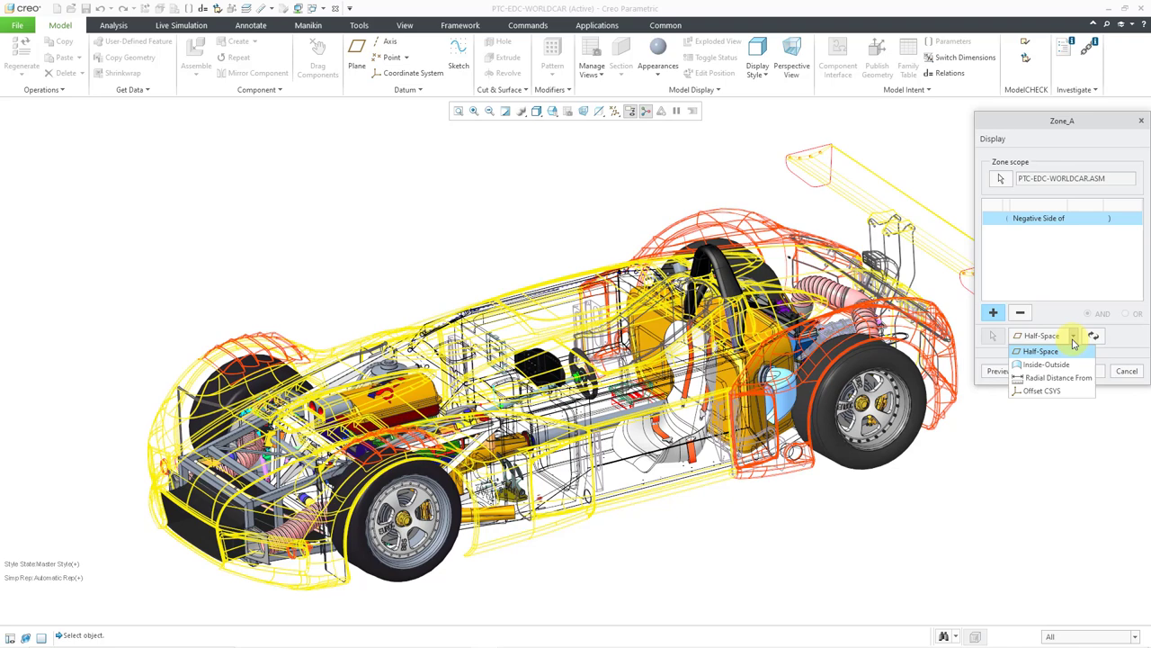
click(1048, 365)
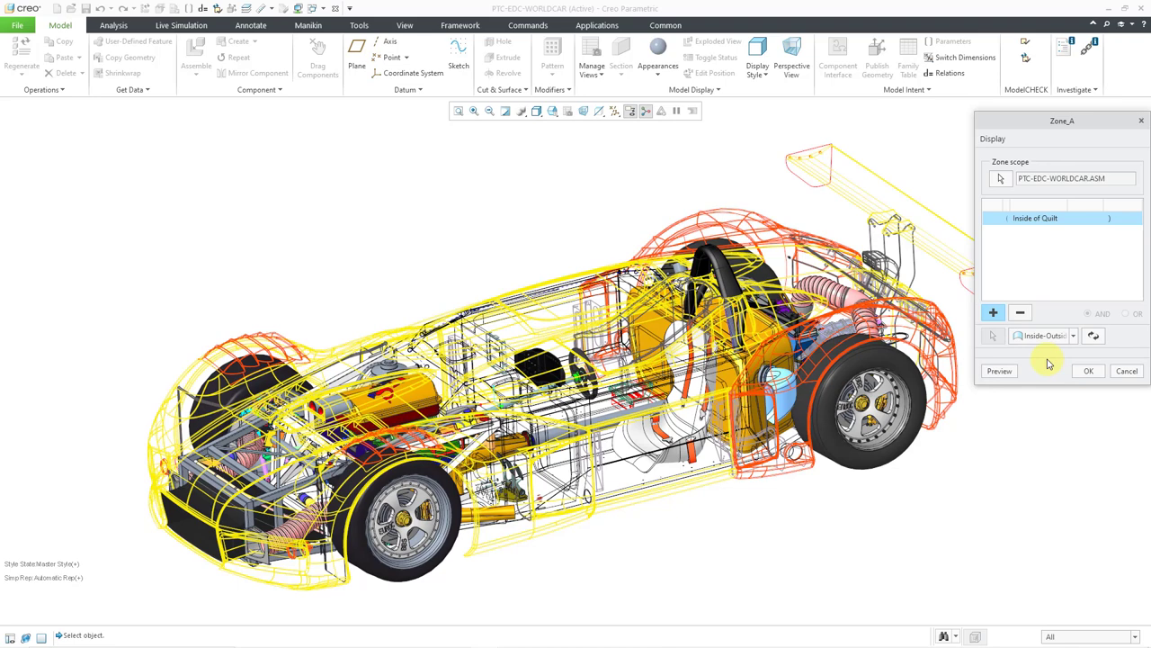
click(10, 637)
click(45, 607)
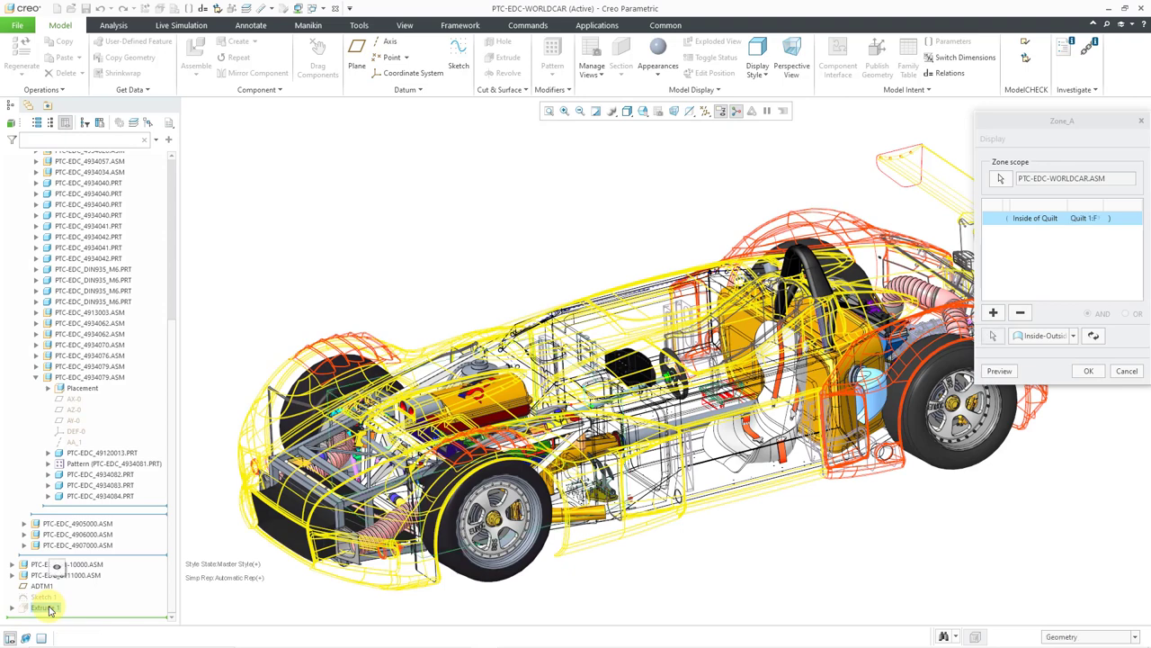
middle_click(592, 601)
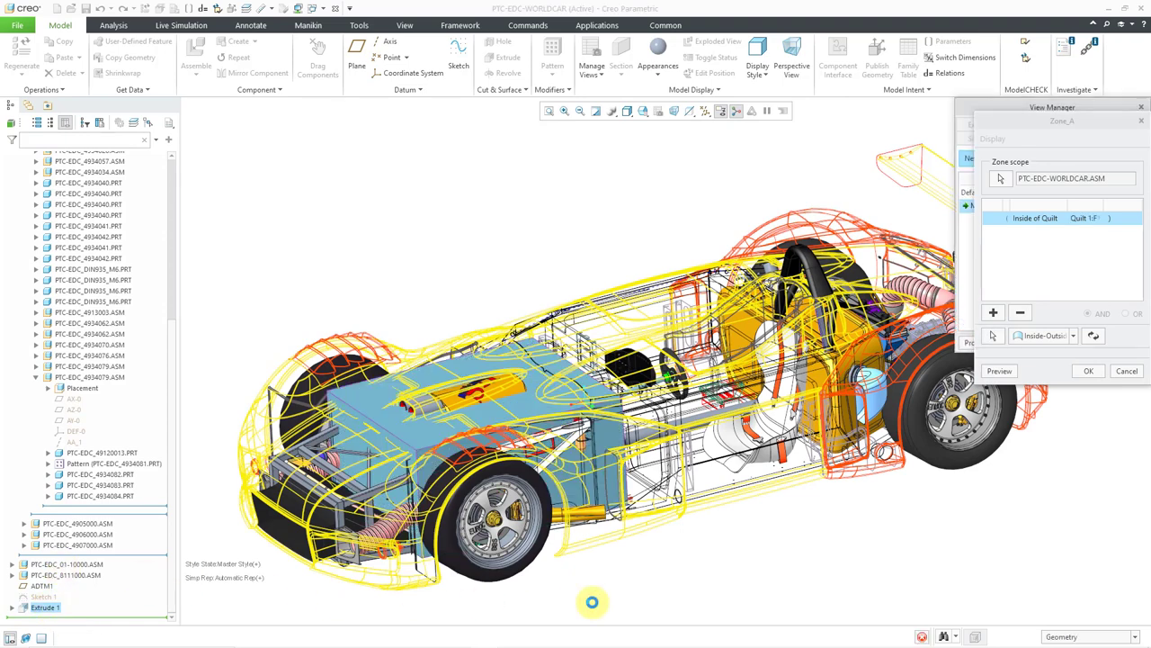
click(993, 336)
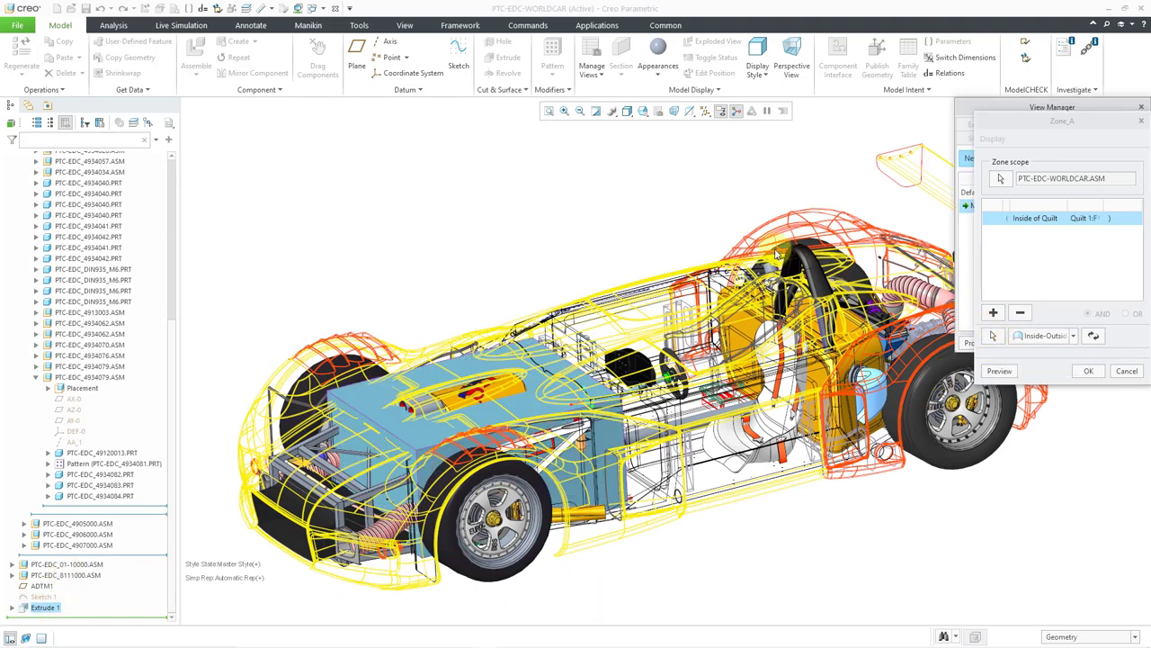
click(10, 637)
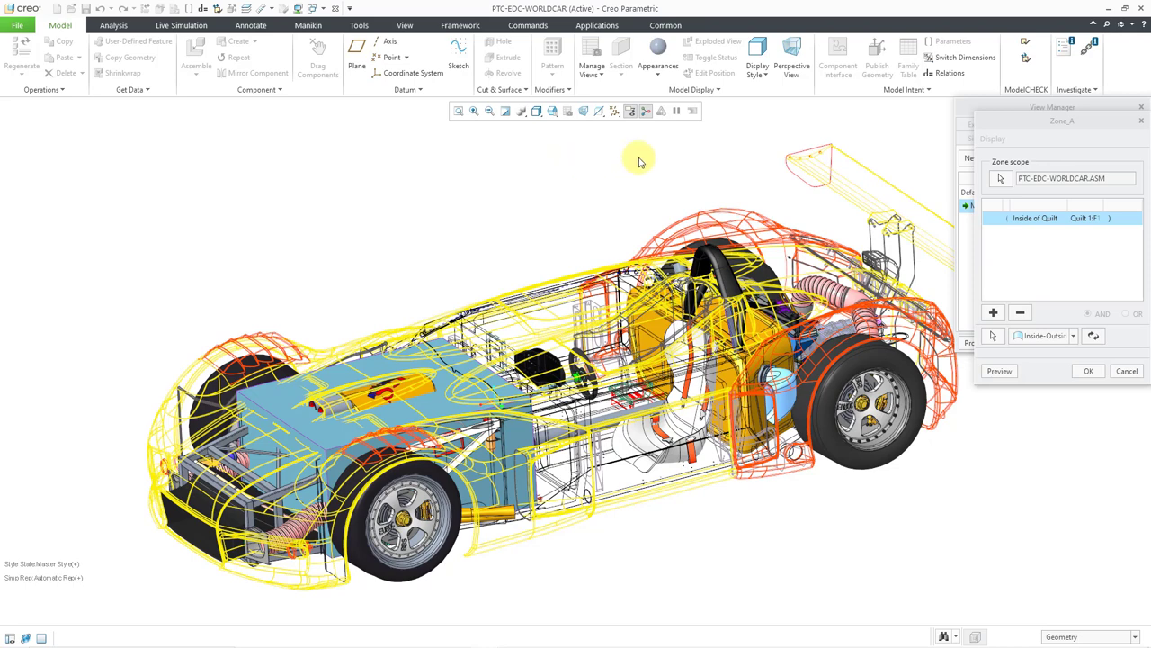
Pick the extruded quilt around the front engine bay as the reference for Zone_A.
click(994, 339)
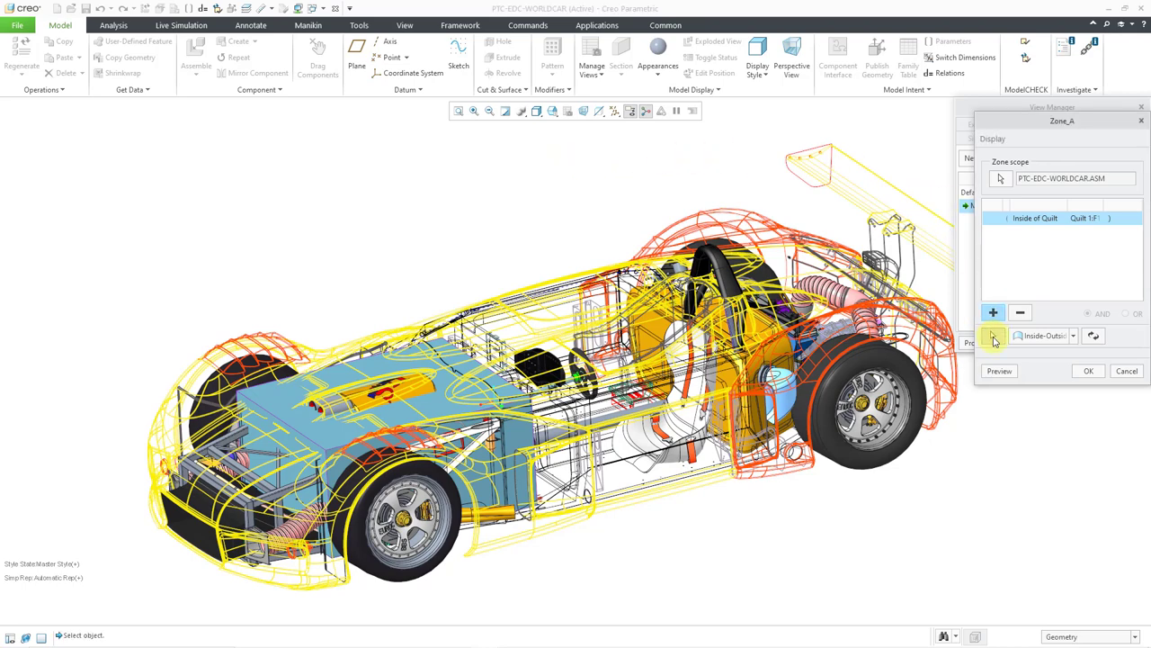
click(329, 437)
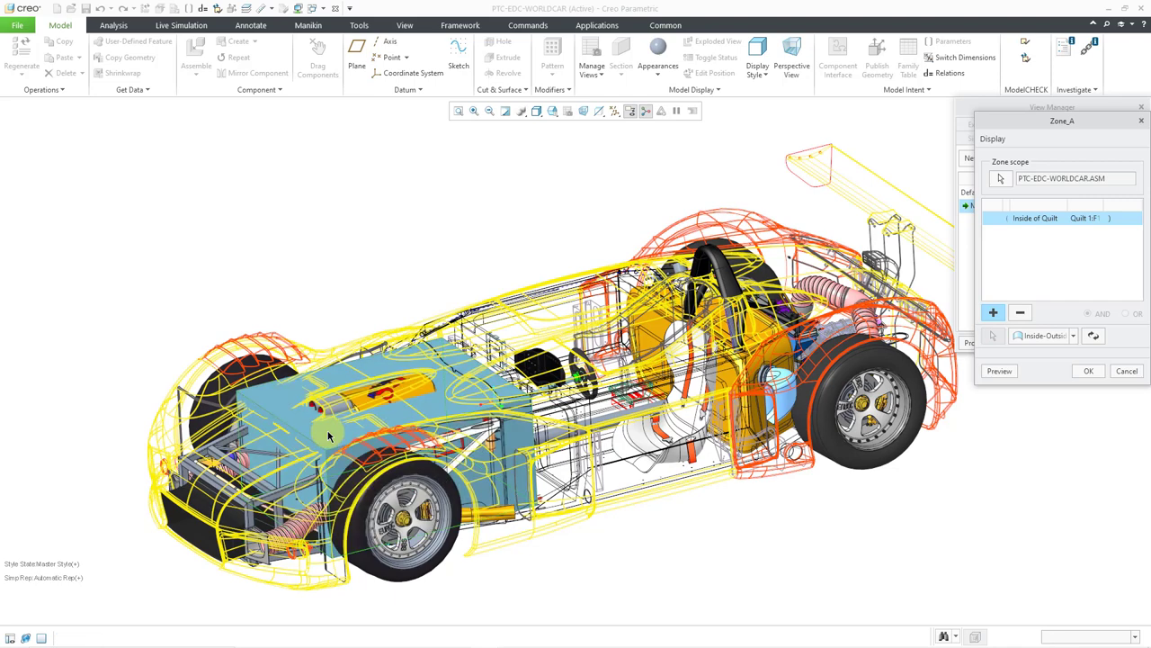
click(1085, 219)
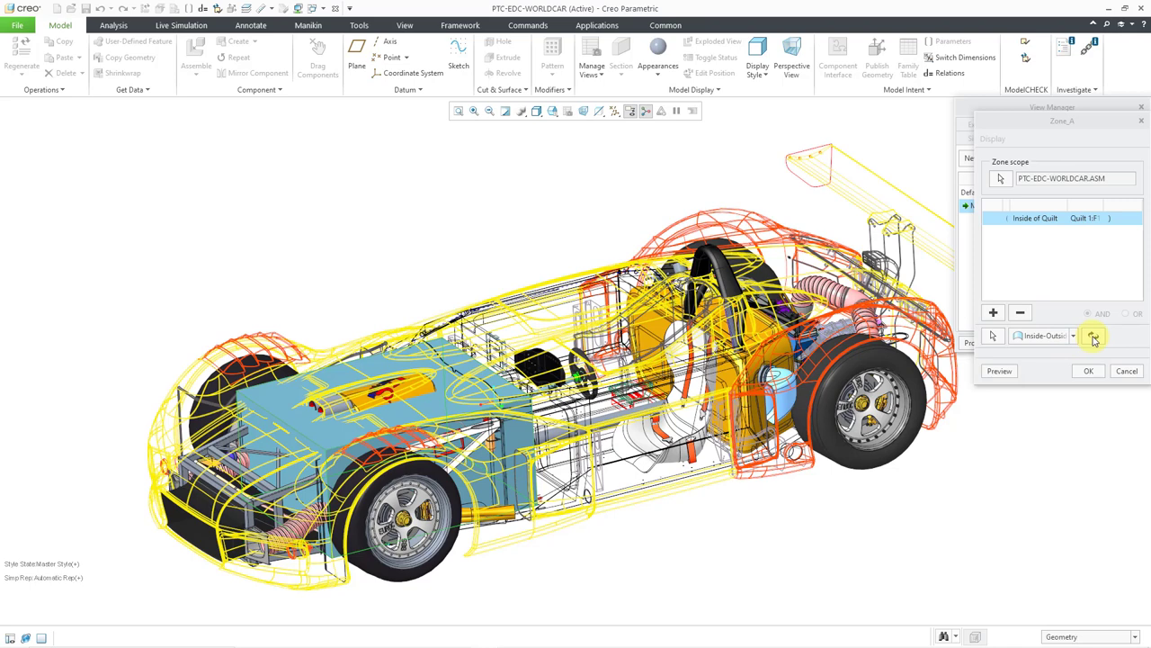
Try the outside of the quilt, switch back to the inside, and accept Zone_A after previewing it.
click(1094, 337)
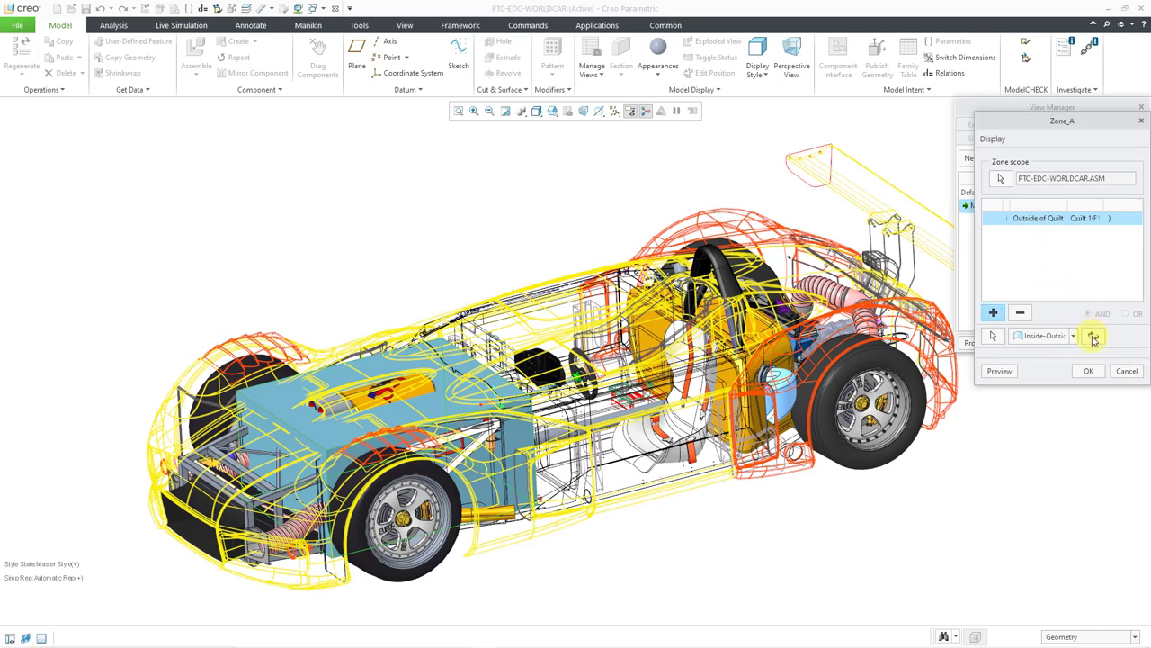
click(1094, 337)
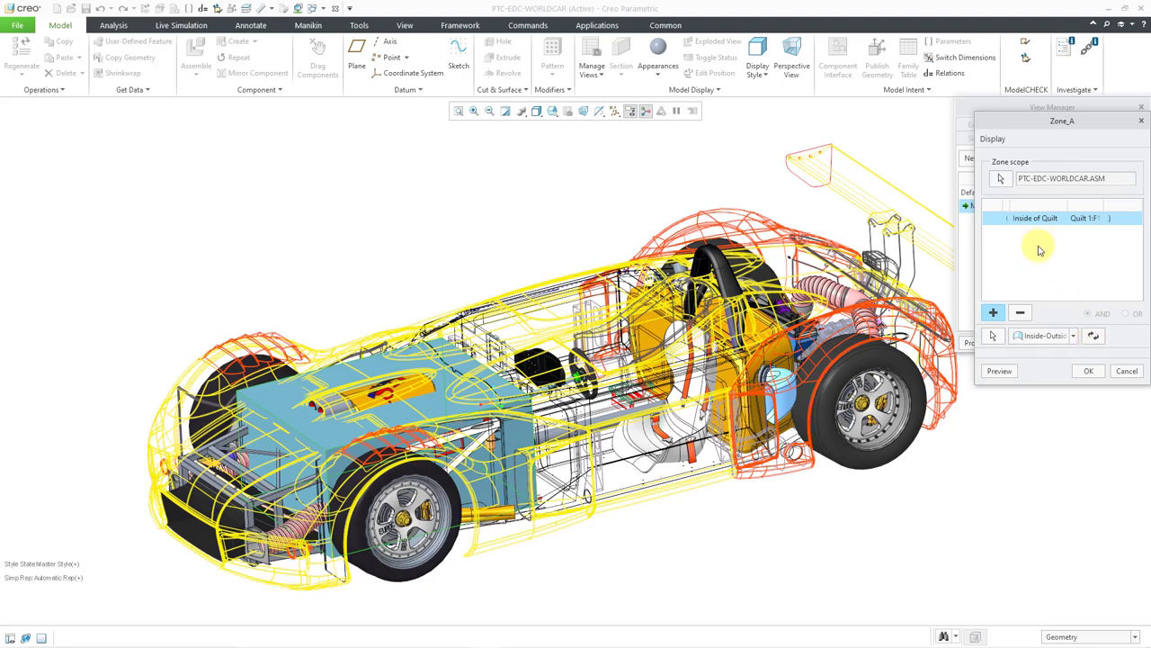
click(998, 376)
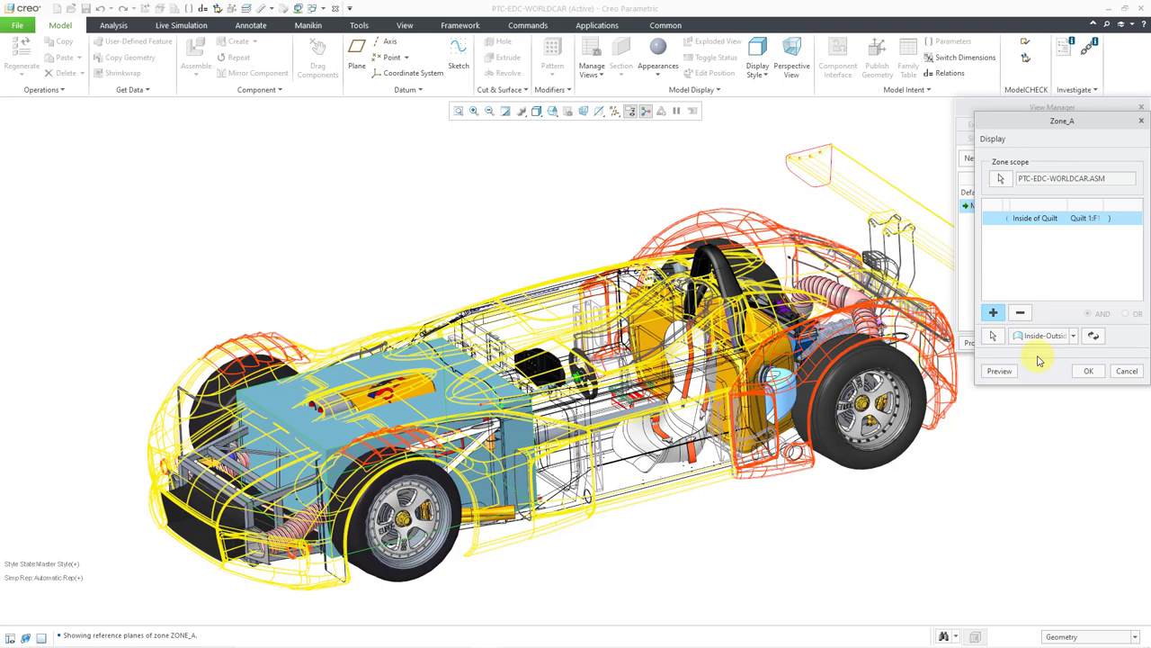
click(1089, 372)
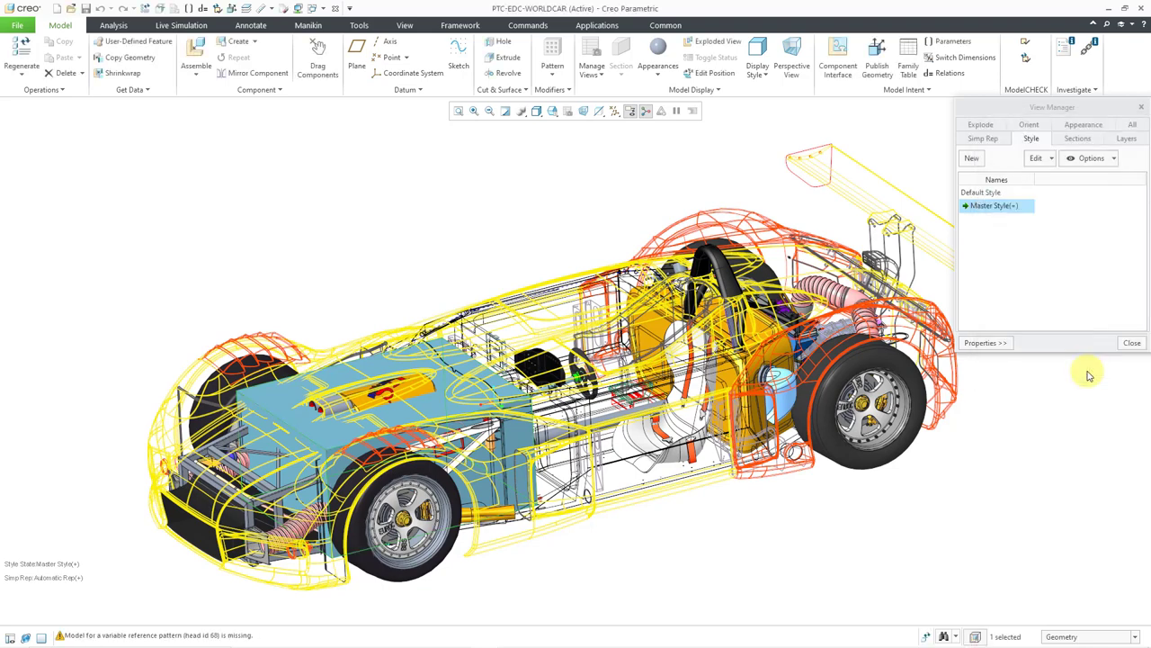
Hide the Extrude 1 quilt in the assembly again.
click(9, 639)
click(41, 608)
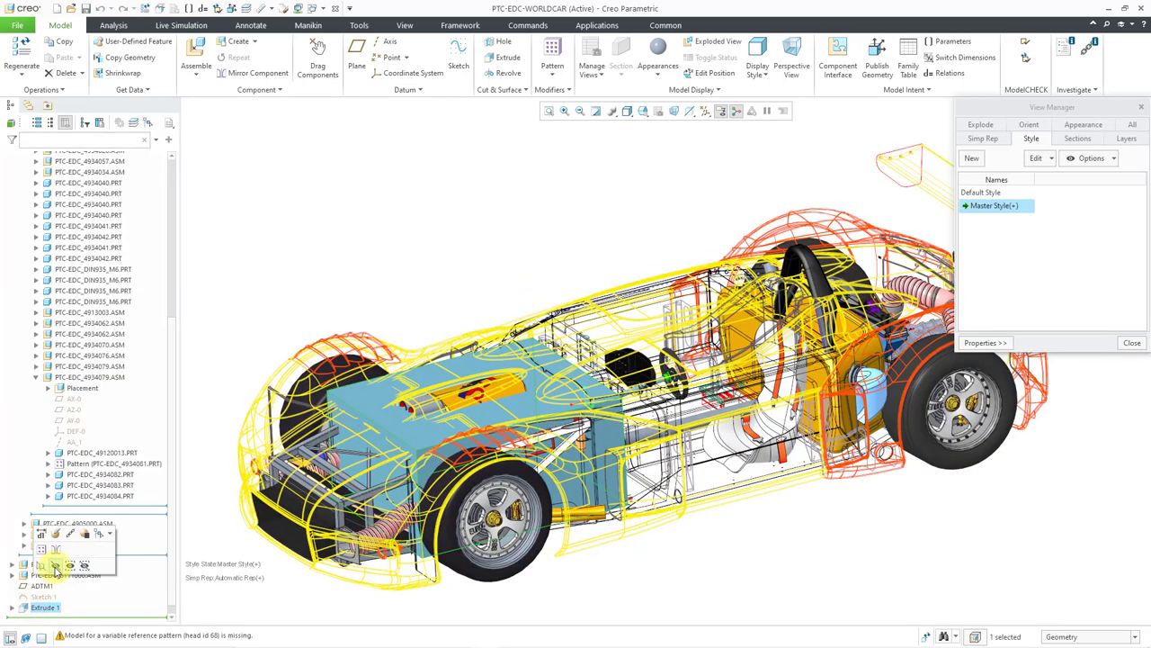
click(9, 639)
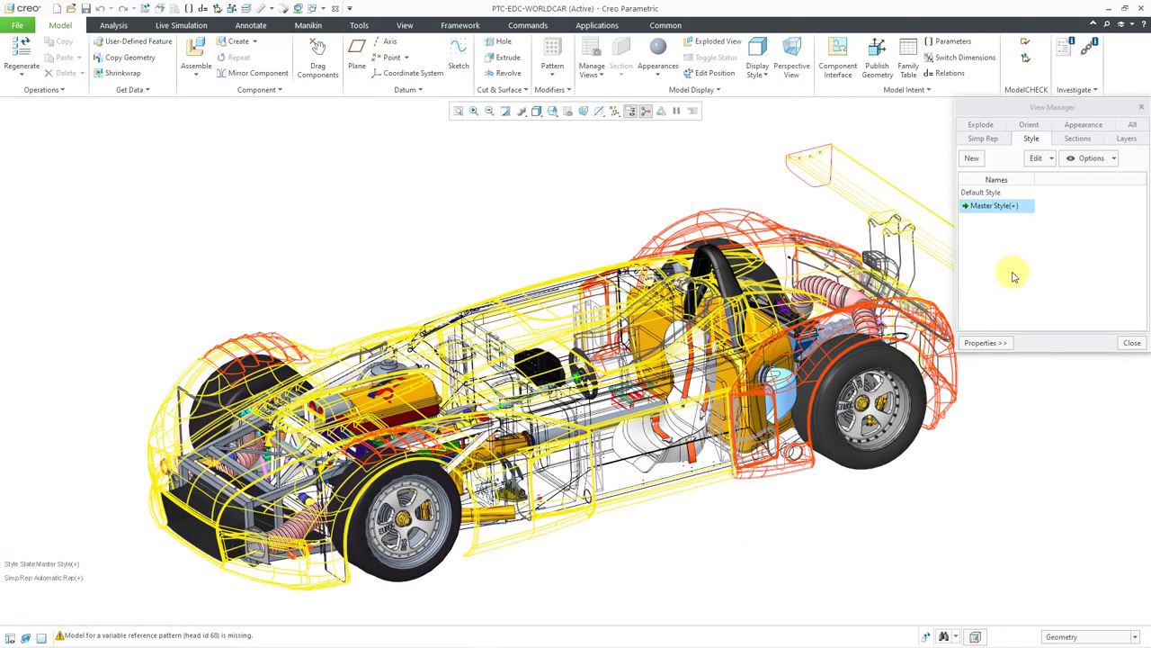
Activate the Zone_A section to view the clipped engine area, and return the display to No Cross Section.
click(1030, 125)
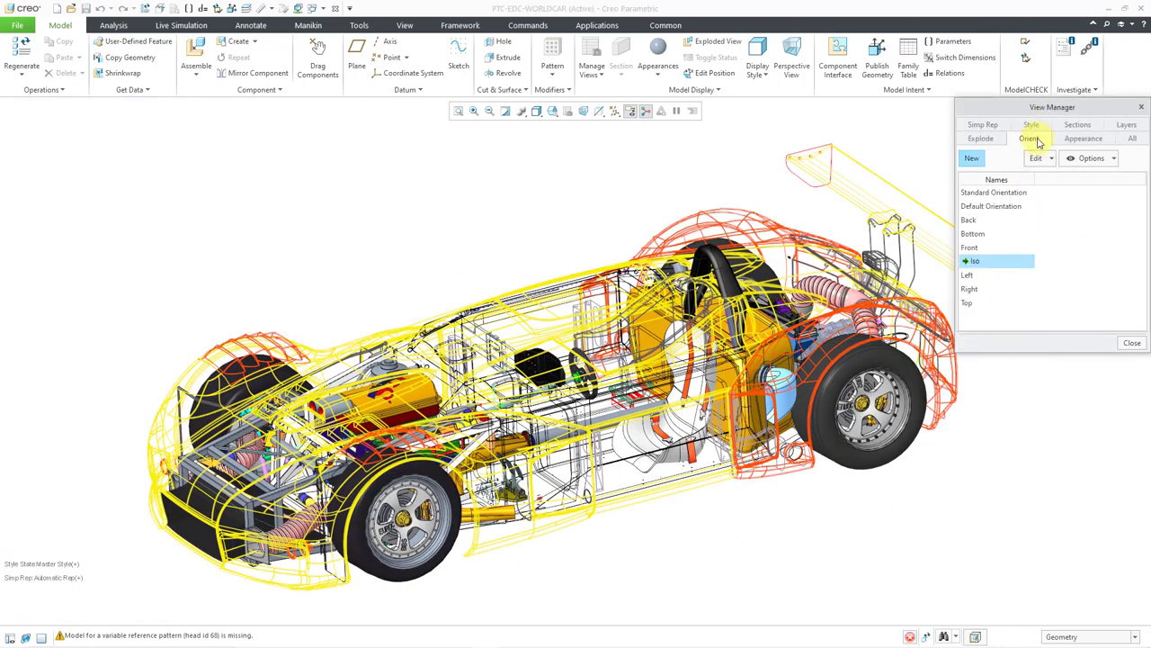
click(1078, 125)
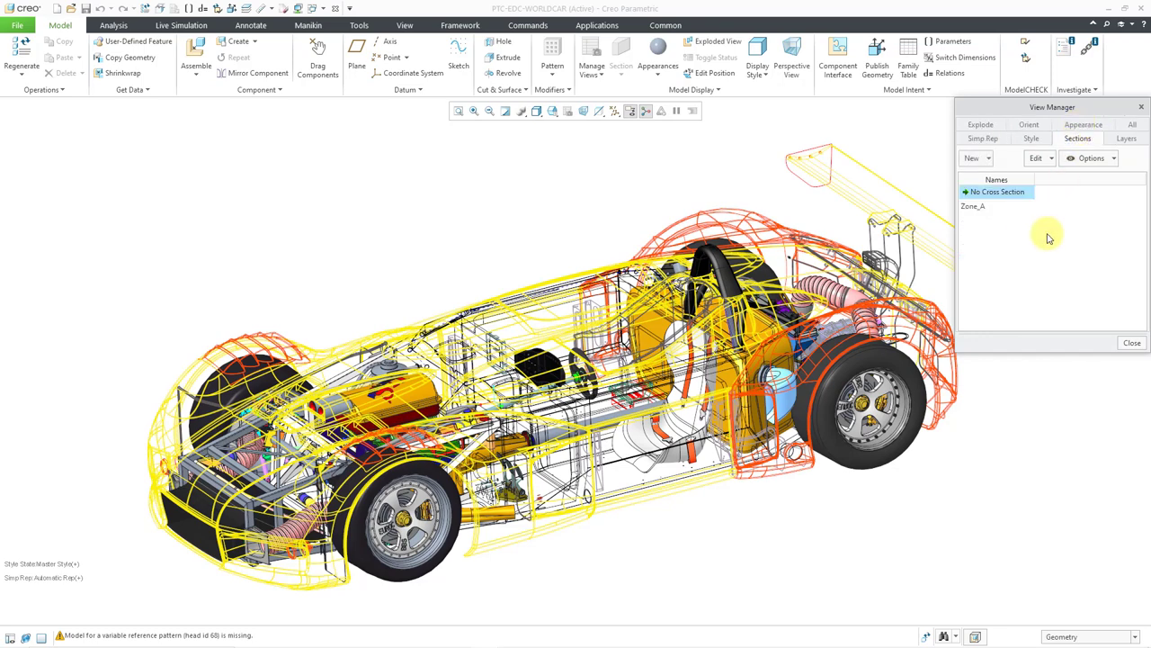
click(978, 209)
right_click(978, 208)
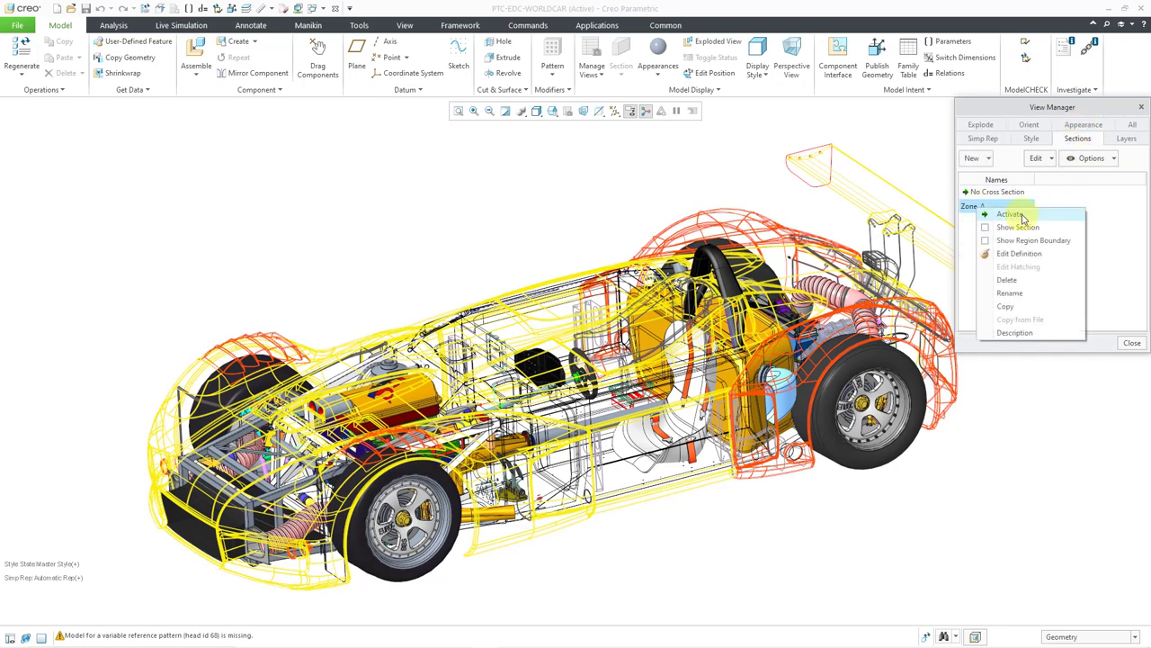
click(1022, 219)
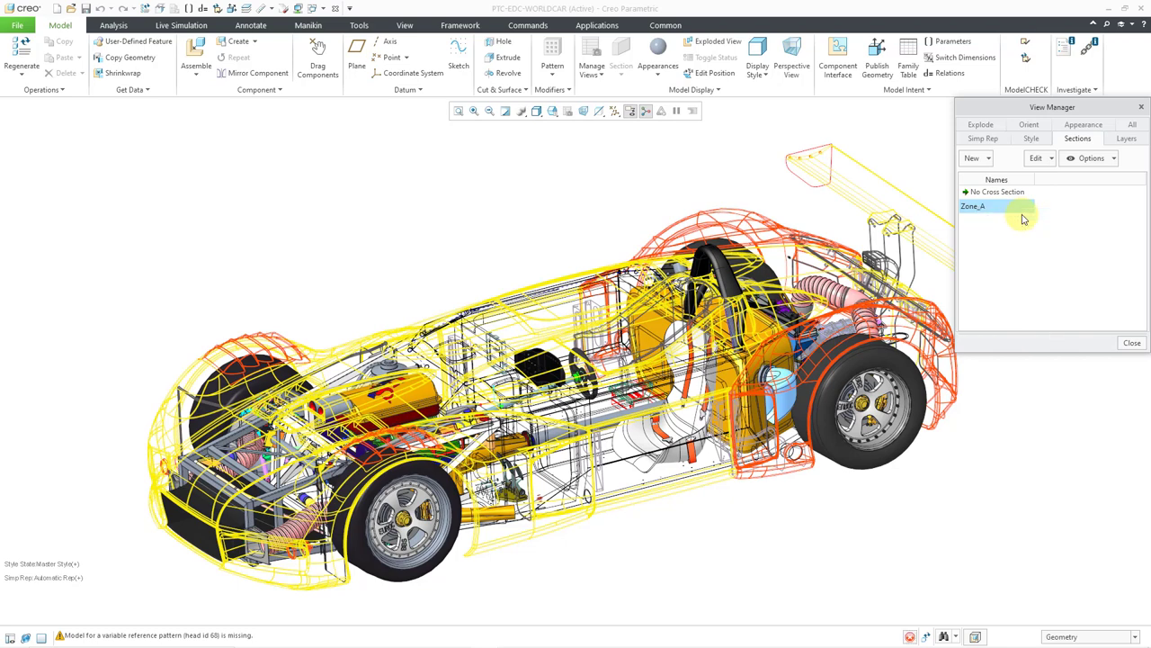
double_click(1022, 214)
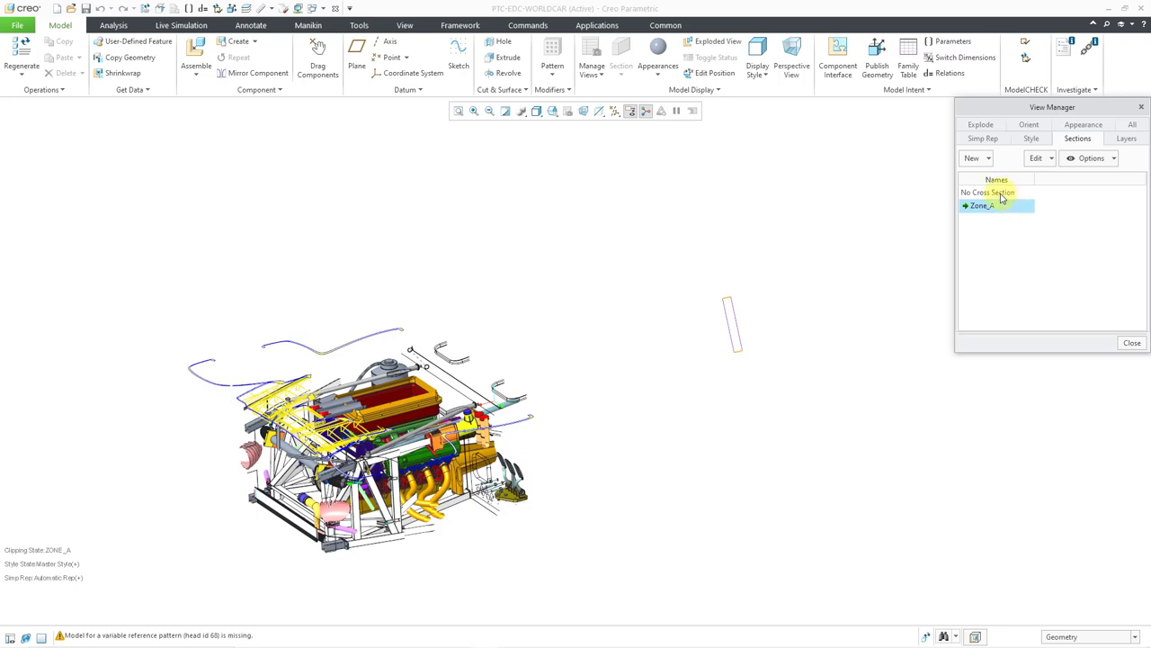
click(998, 192)
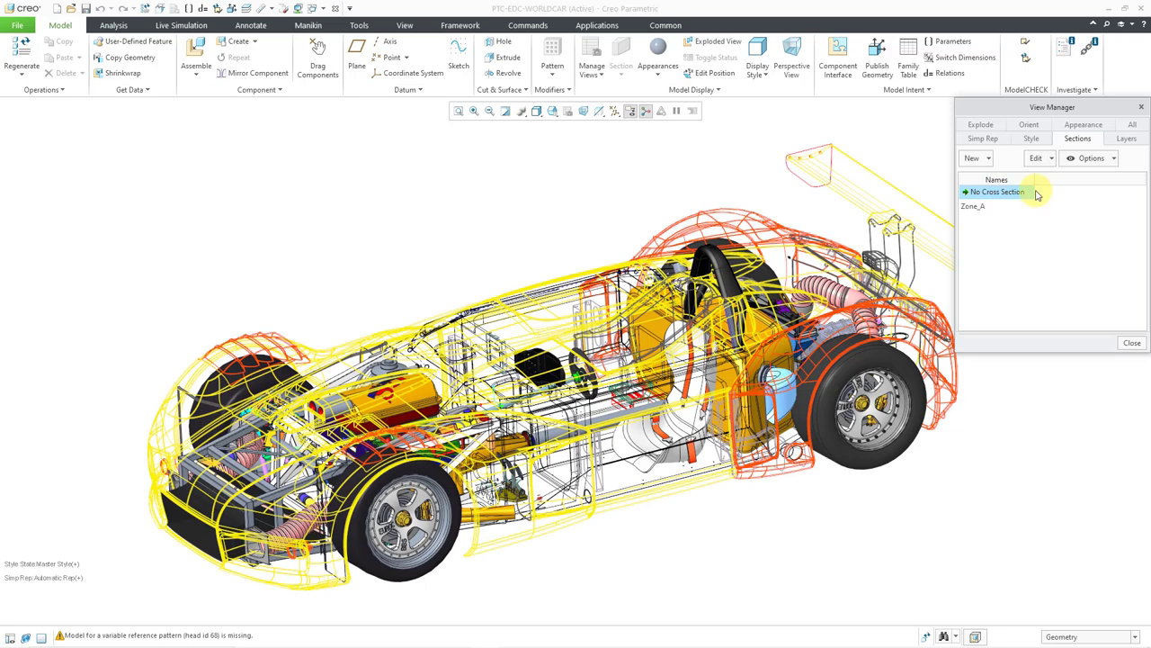
Create a second zone cross section named Zone_B.
click(989, 159)
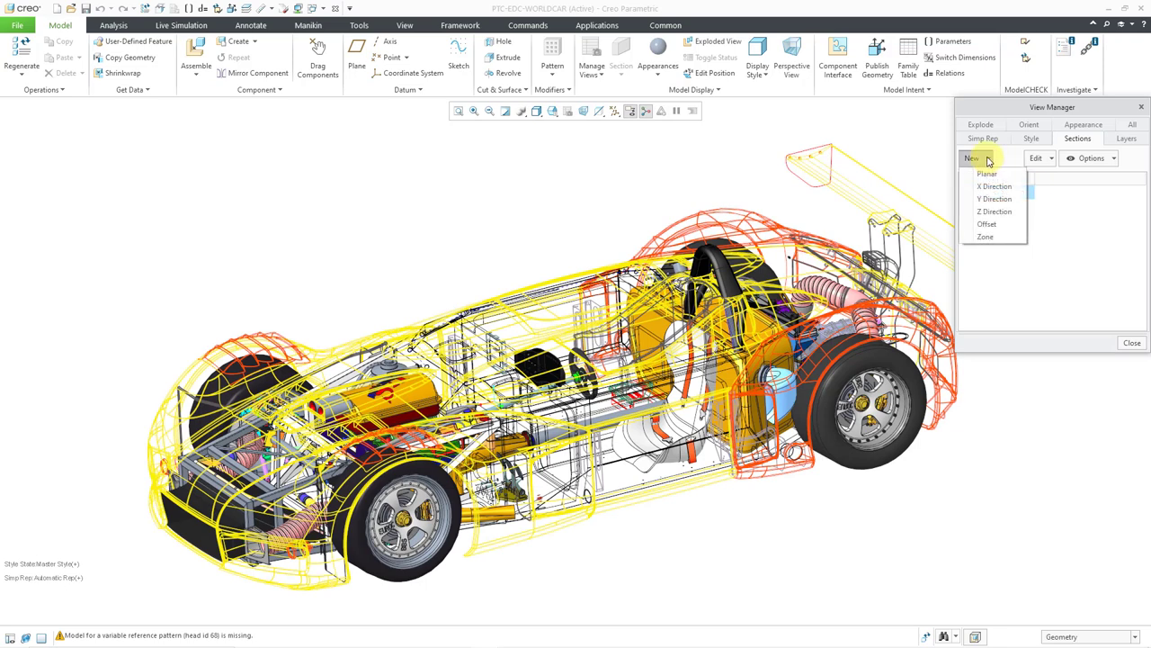
click(987, 236)
text(Zone_)
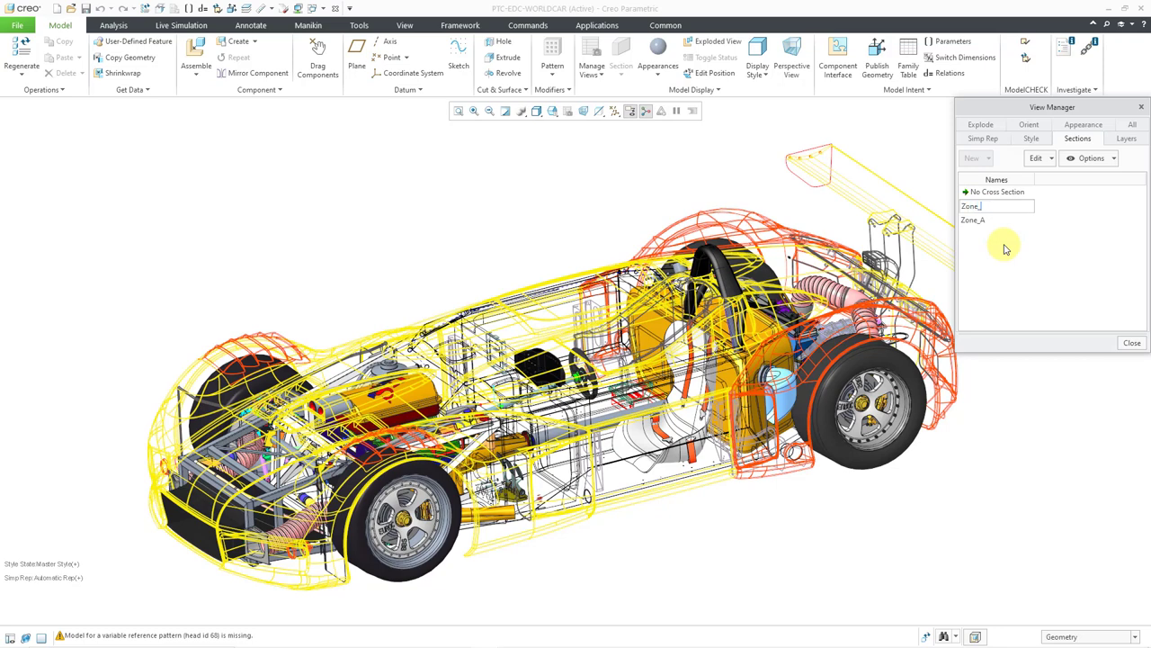
key(Return)
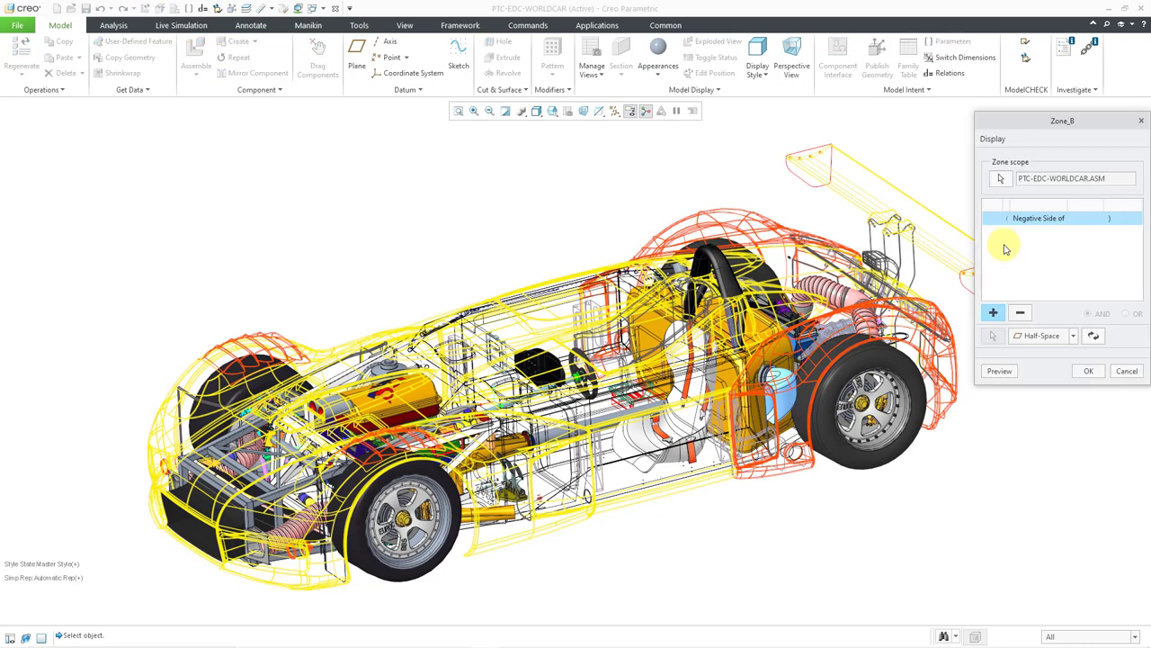
Define Zone_B by radial distance from a vertex, using the vertex at the near end of the rear wing.
click(1074, 337)
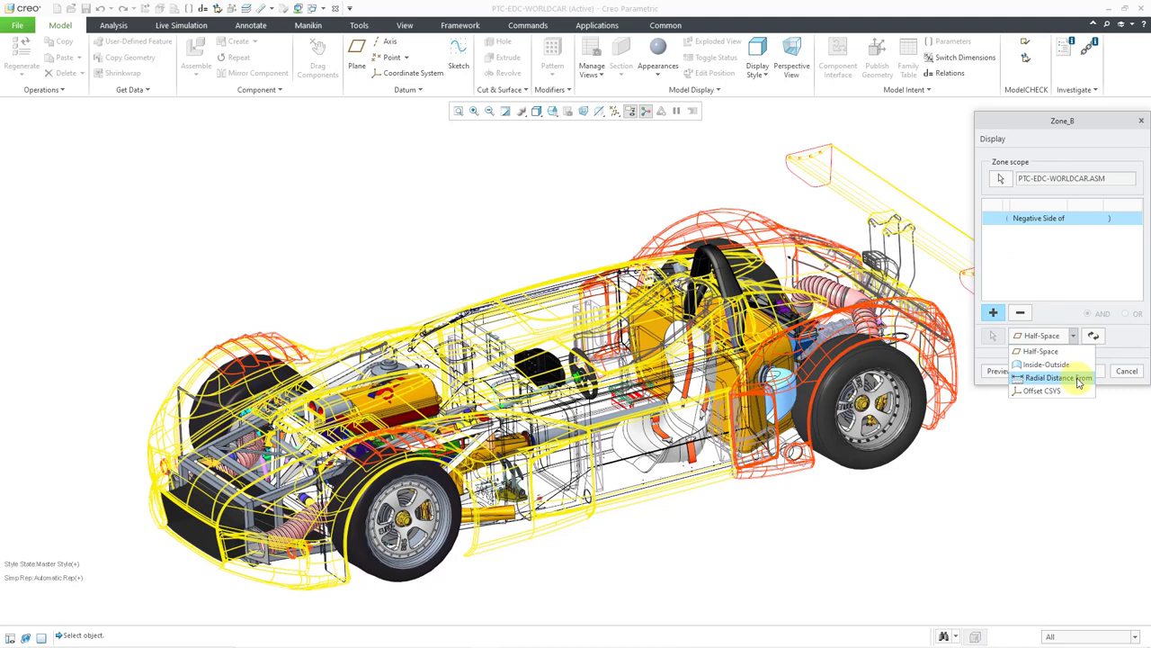
click(1079, 380)
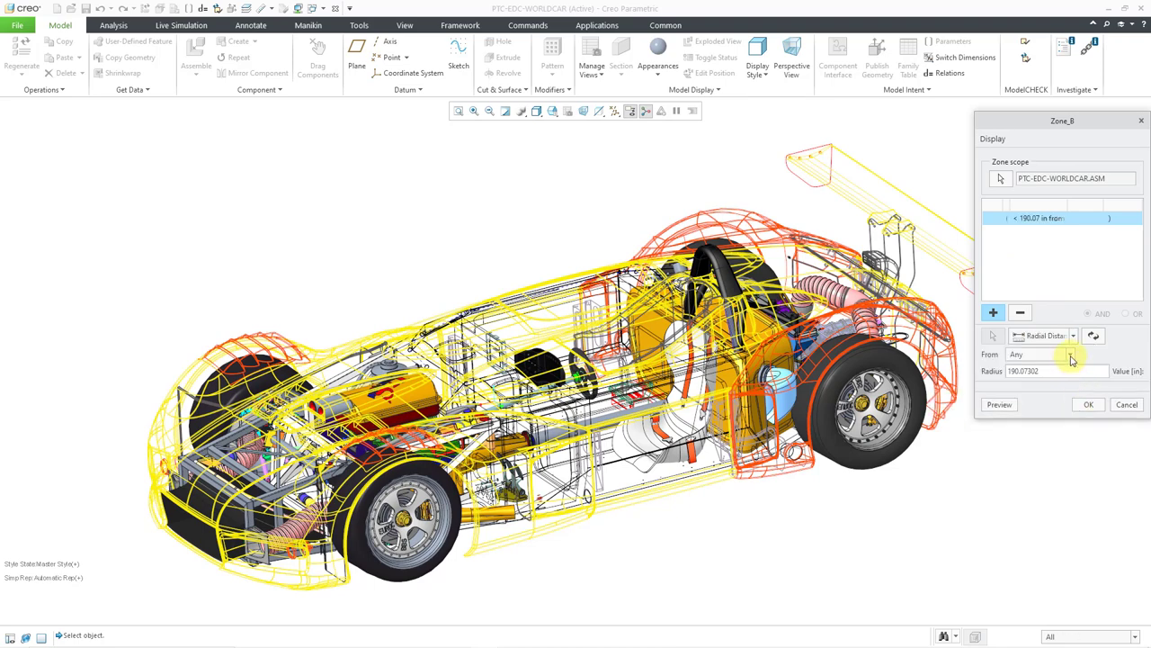
click(1071, 354)
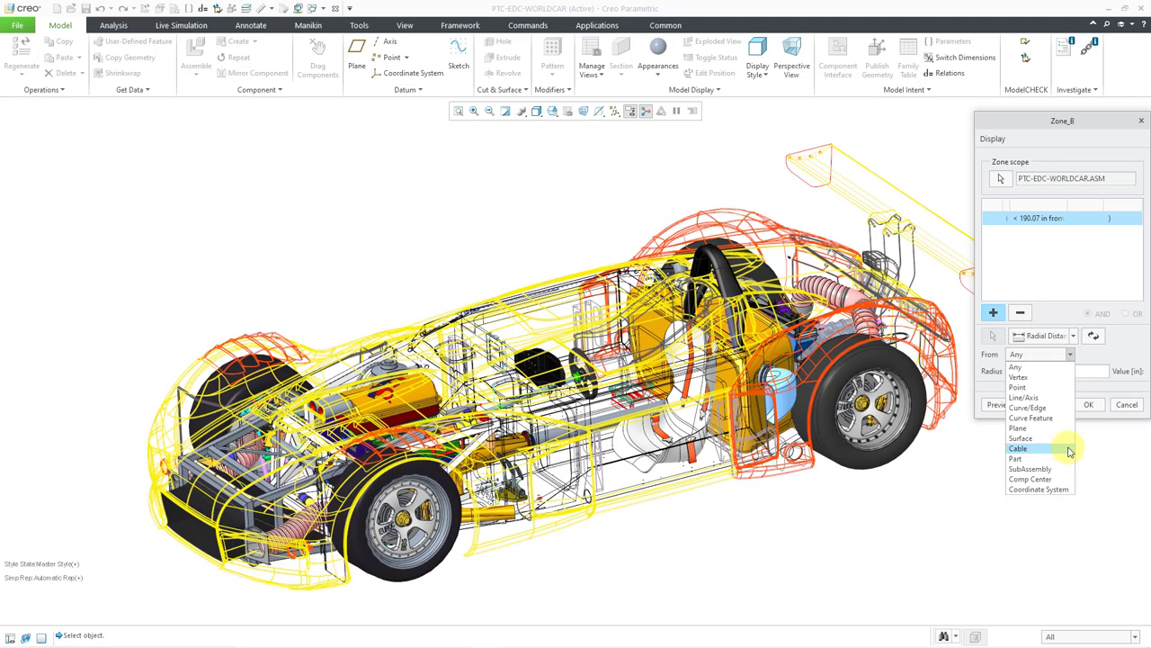
click(1048, 377)
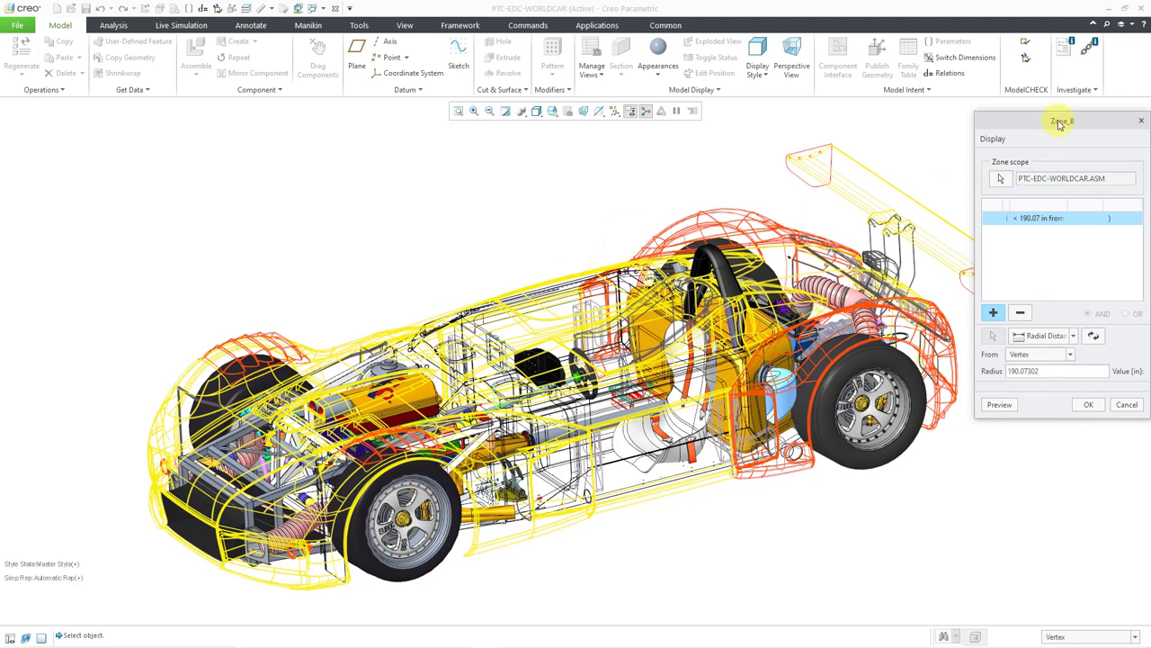
click(962, 276)
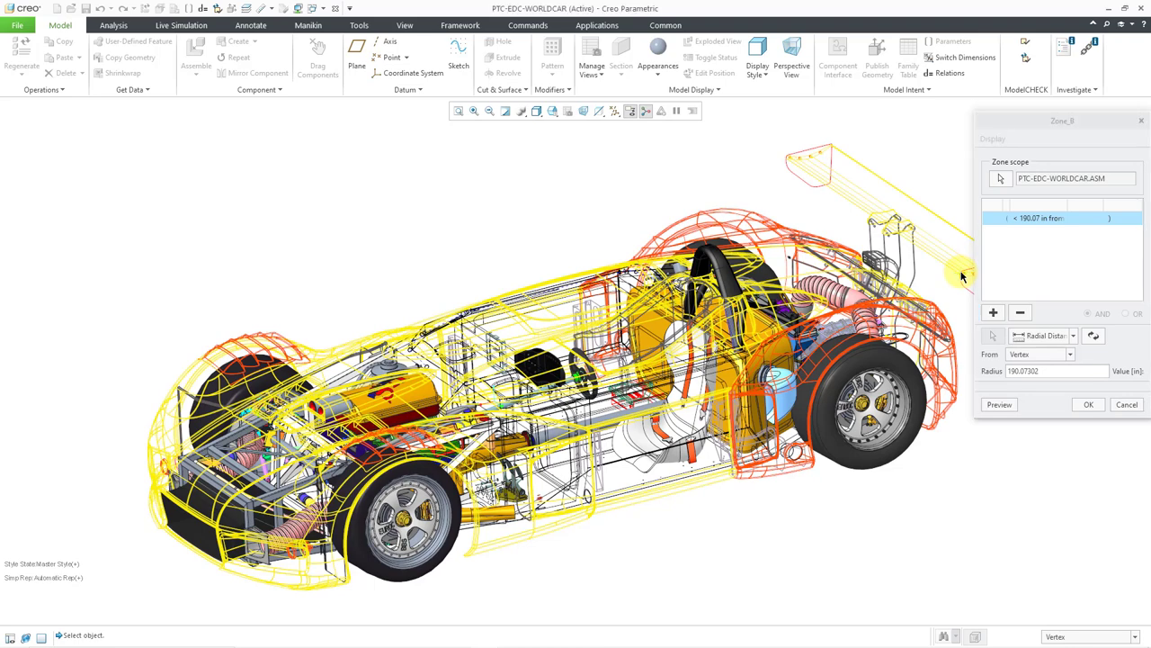
Try a radius of 50 inches and a radius of 10 inches around the wing vertex for Zone_B.
drag(1009, 370, 1044, 368)
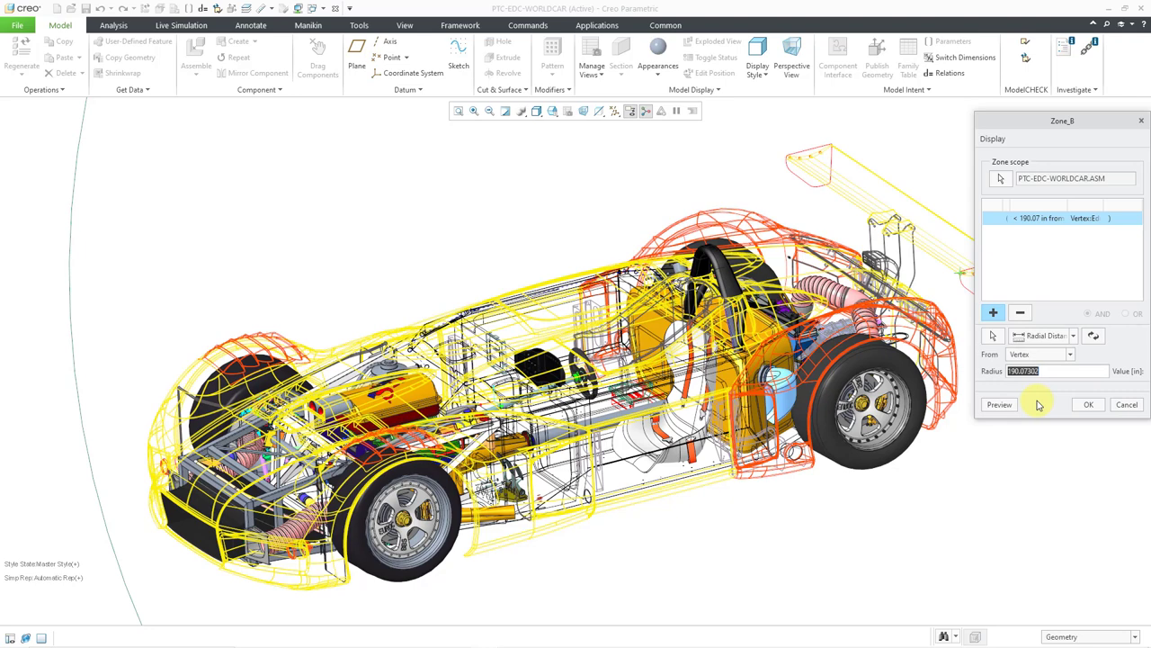
text(50)
key(Return)
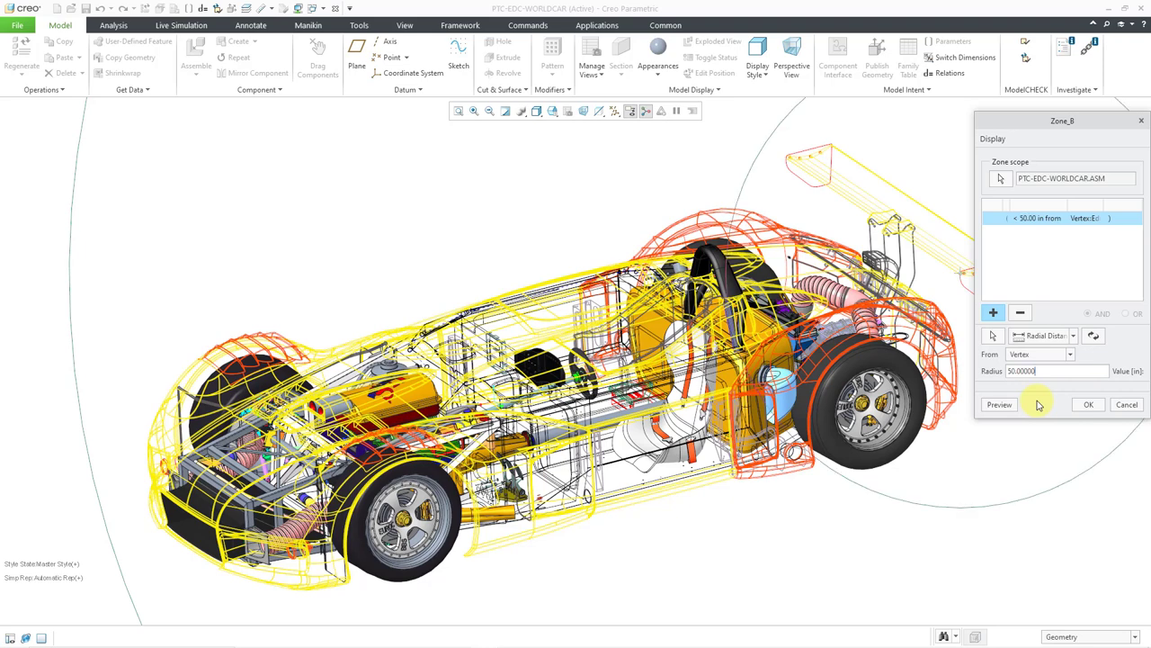
scroll(796, 436, down, 3)
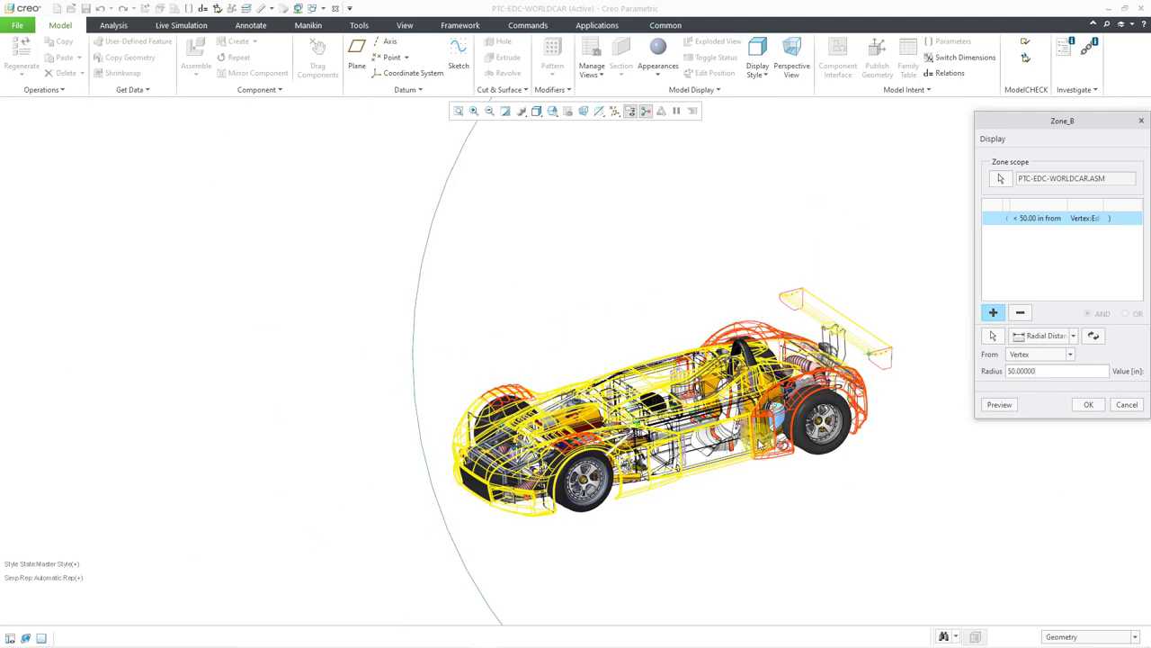
scroll(783, 445, up, 3)
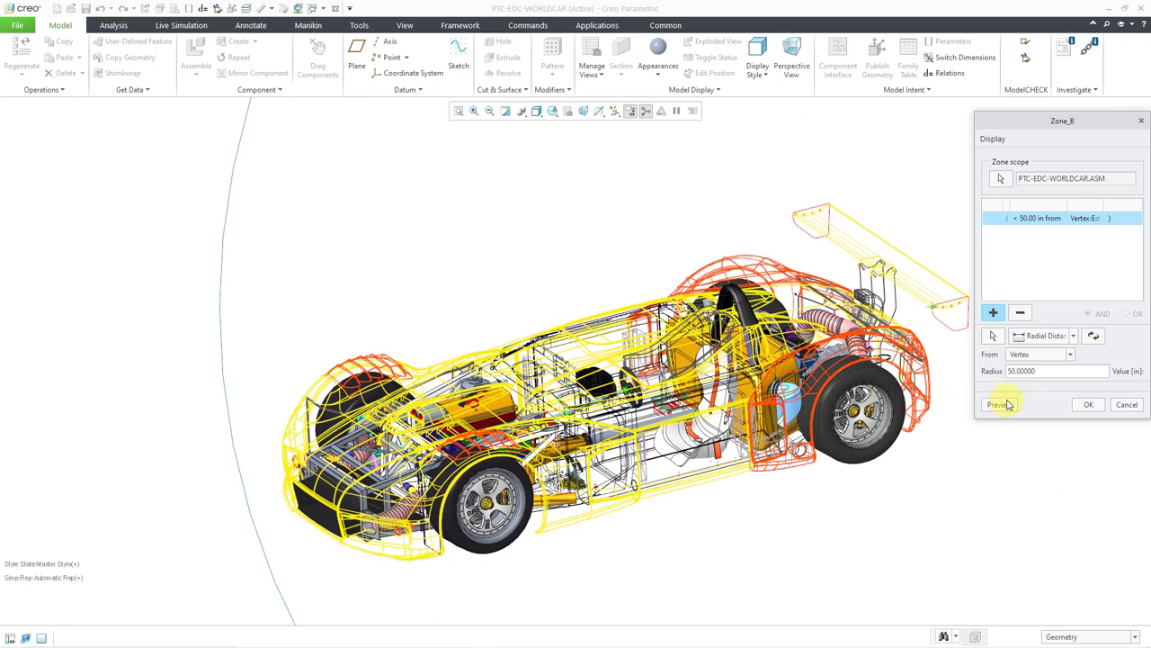
double_click(1041, 371)
text(10)
key(Return)
Set Zone_B's radius around the wing vertex to 30 inches and accept the zone.
double_click(1040, 371)
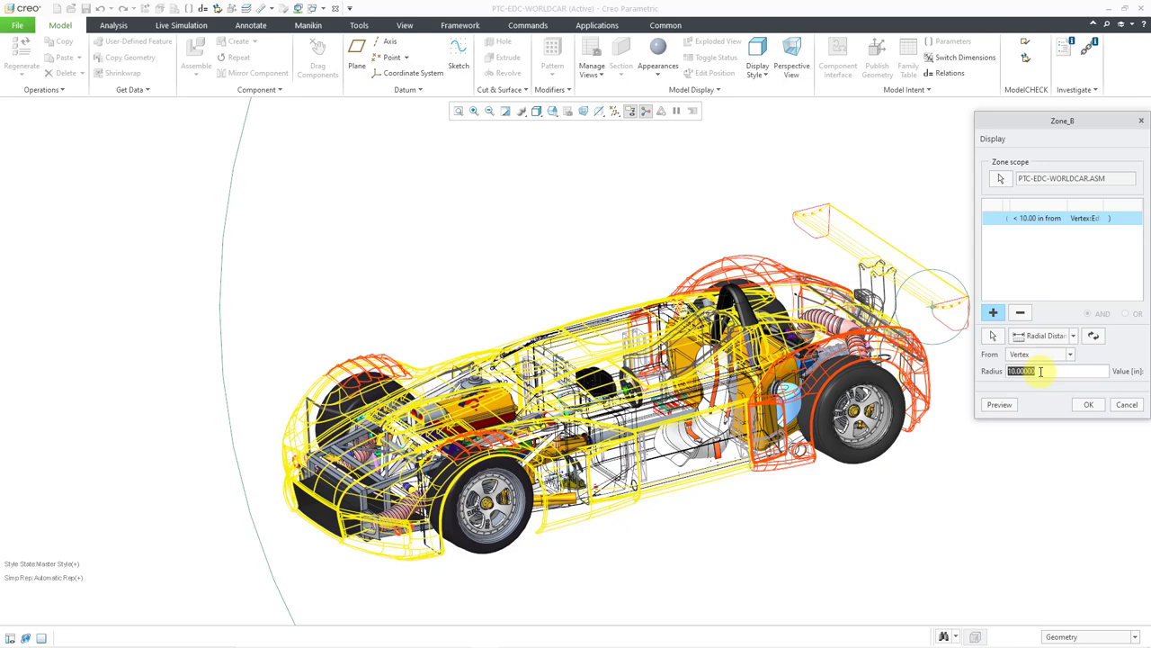
text(30)
key(Return)
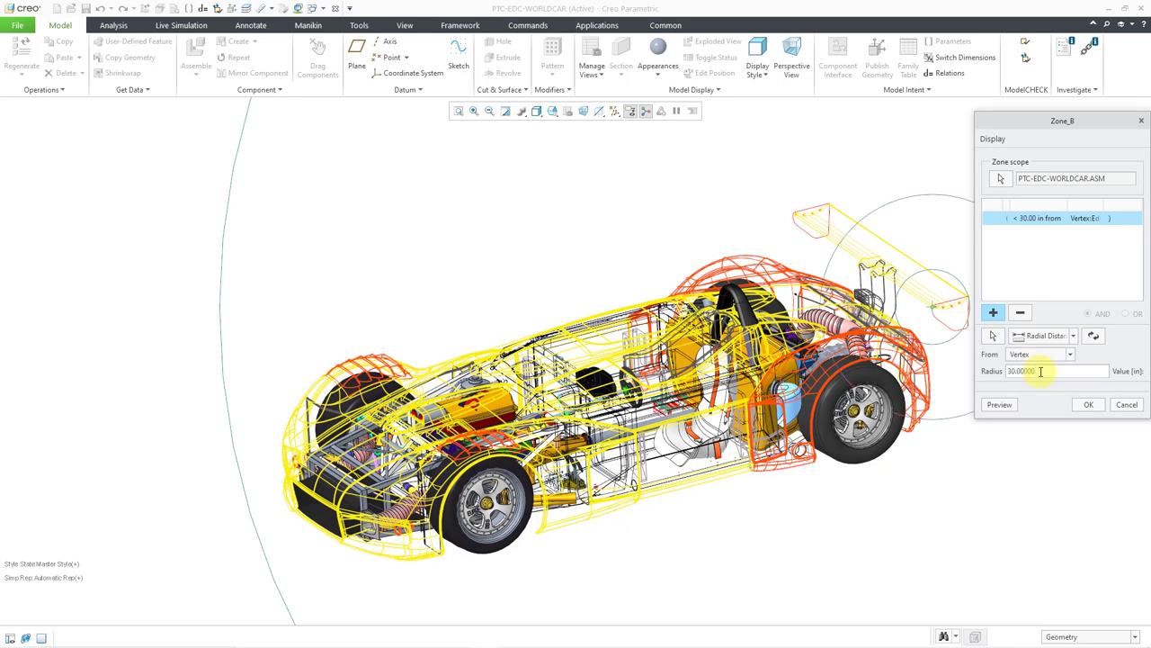
click(1088, 406)
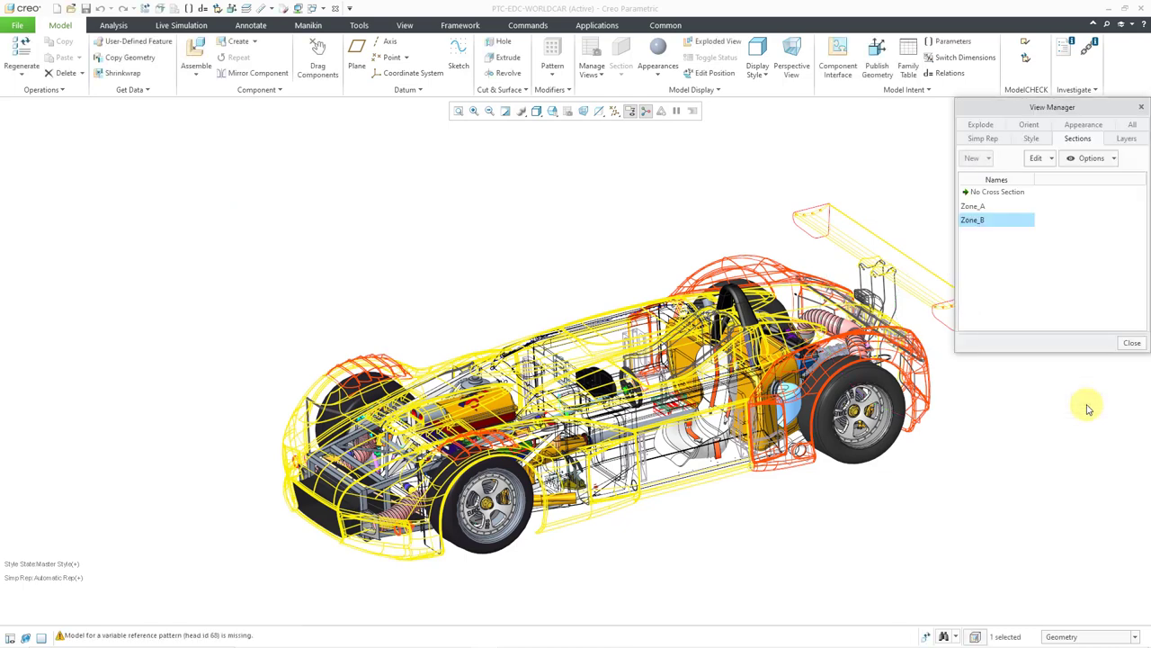
right_click(973, 221)
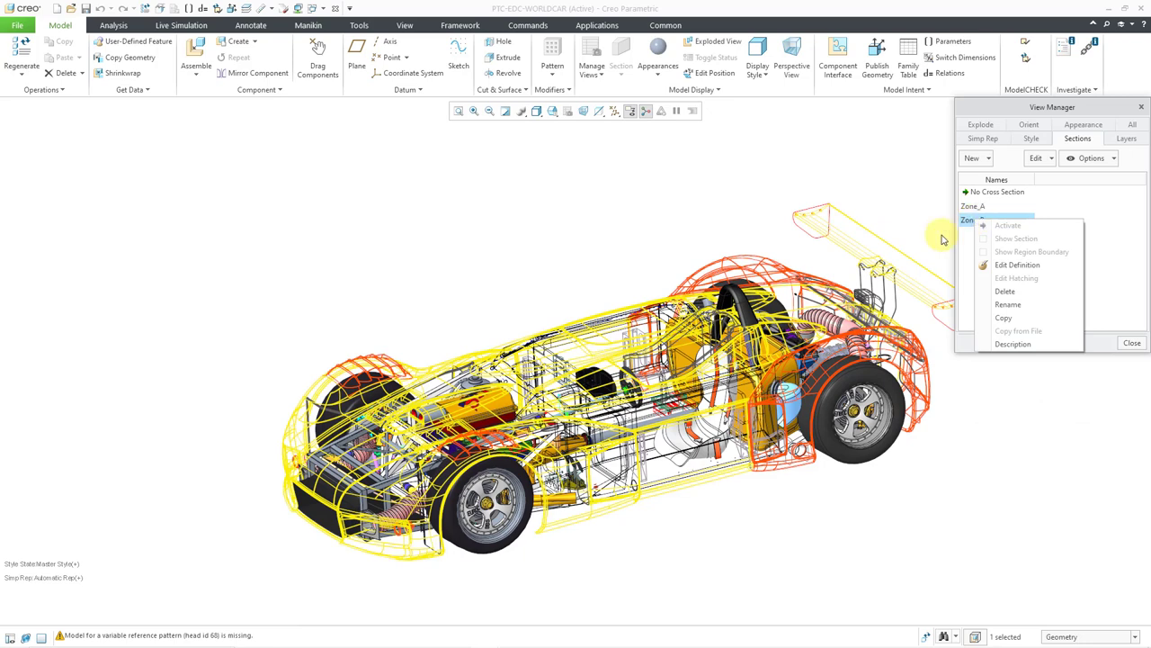
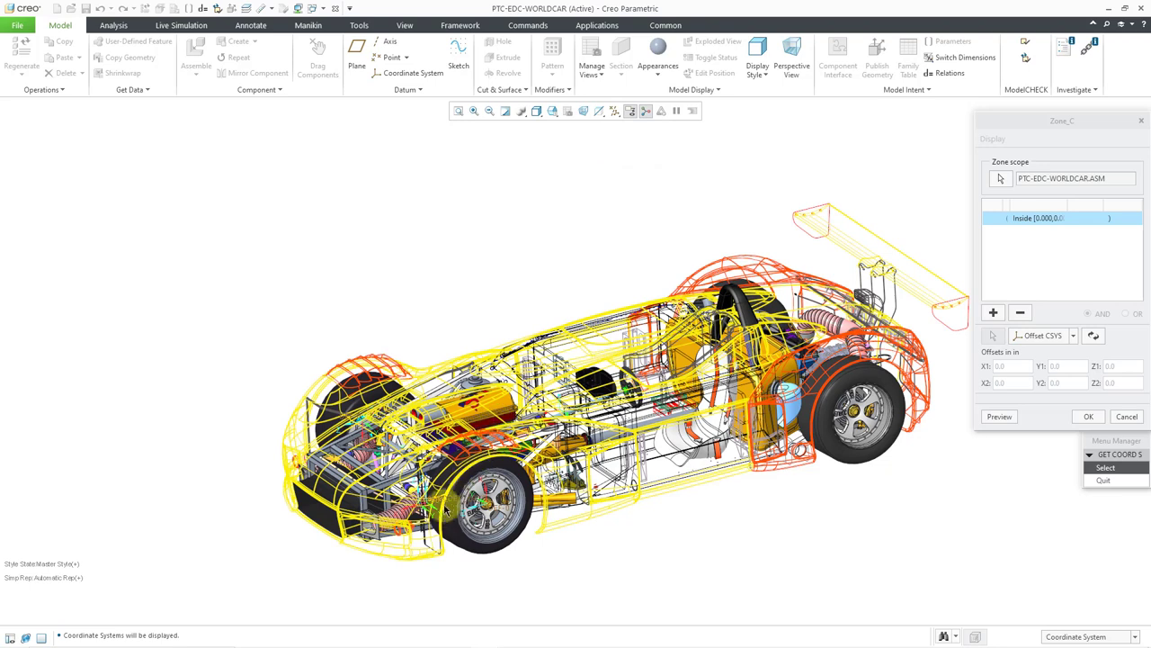
Reference the assembly's default coordinate system for Zone_C and set its X1, Y1 and Z1 offsets to -20 inches.
click(451, 504)
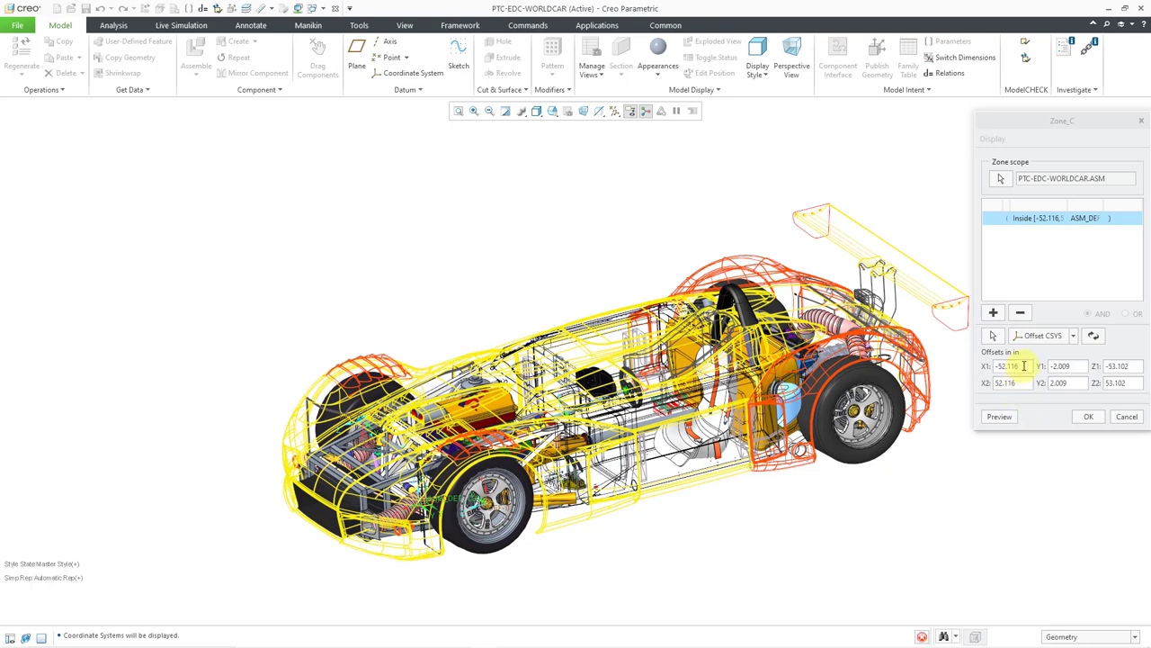
double_click(1024, 366)
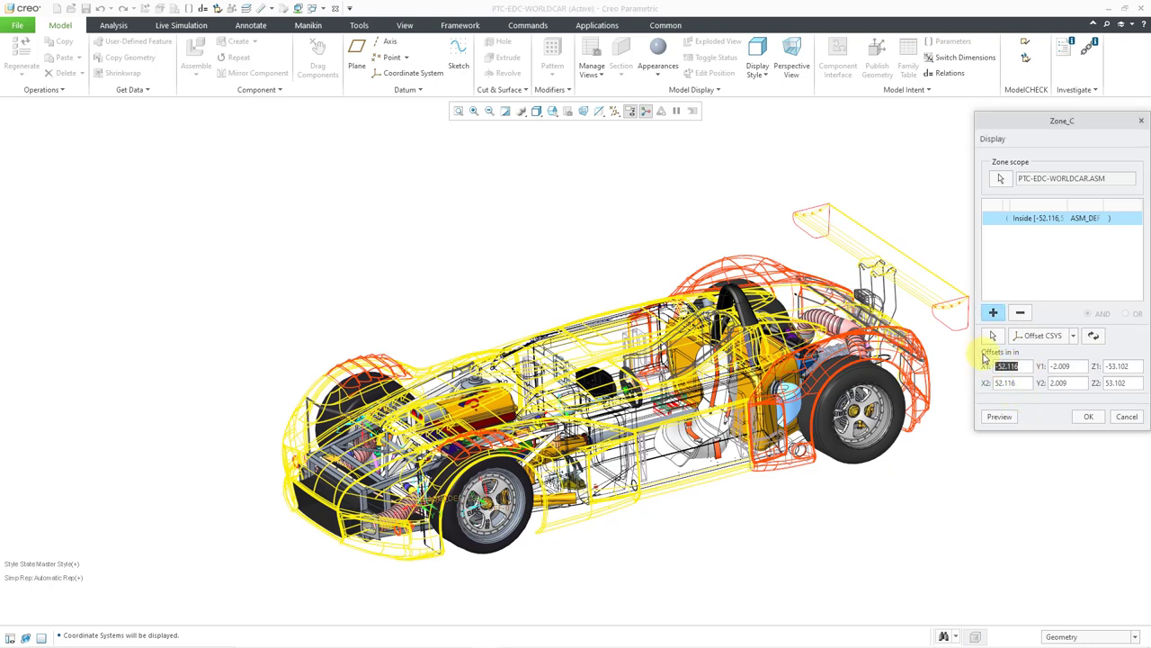
text(-20)
key(Return)
drag(1079, 366, 1049, 364)
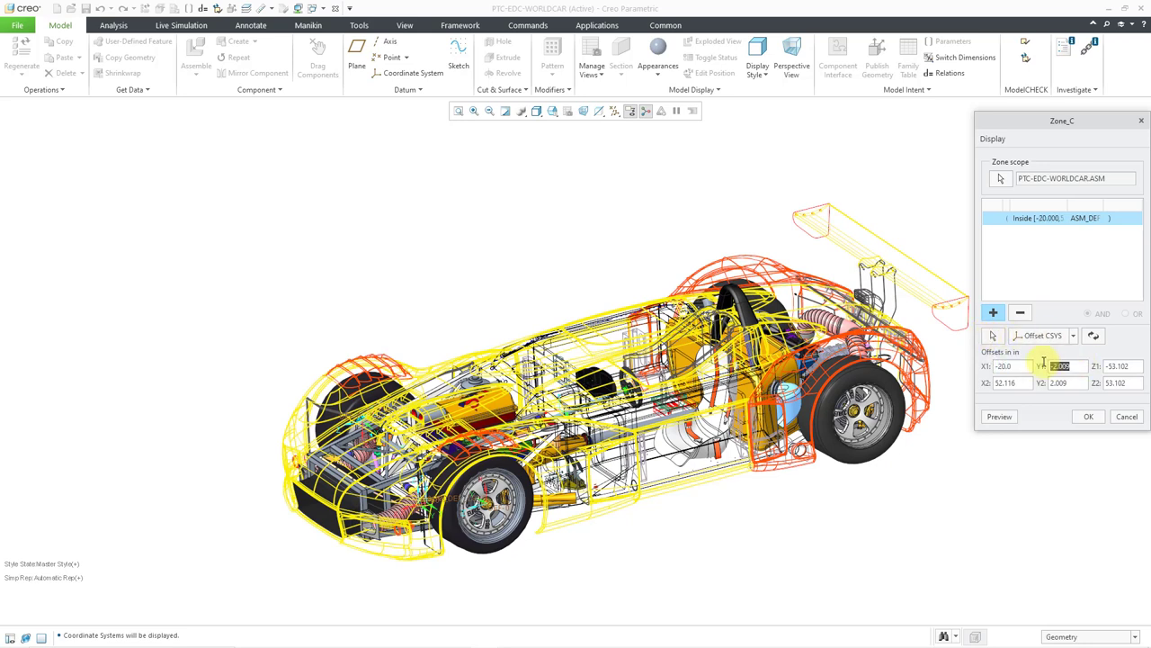
text(-20)
key(Return)
drag(1127, 364, 1104, 365)
key(BackSpace)
text(-20)
key(Return)
Set Zone_C's X2, Y2 and Z2 offsets to 20 inches and accept the zone after previewing it.
drag(1018, 382, 996, 385)
text(20)
key(Return)
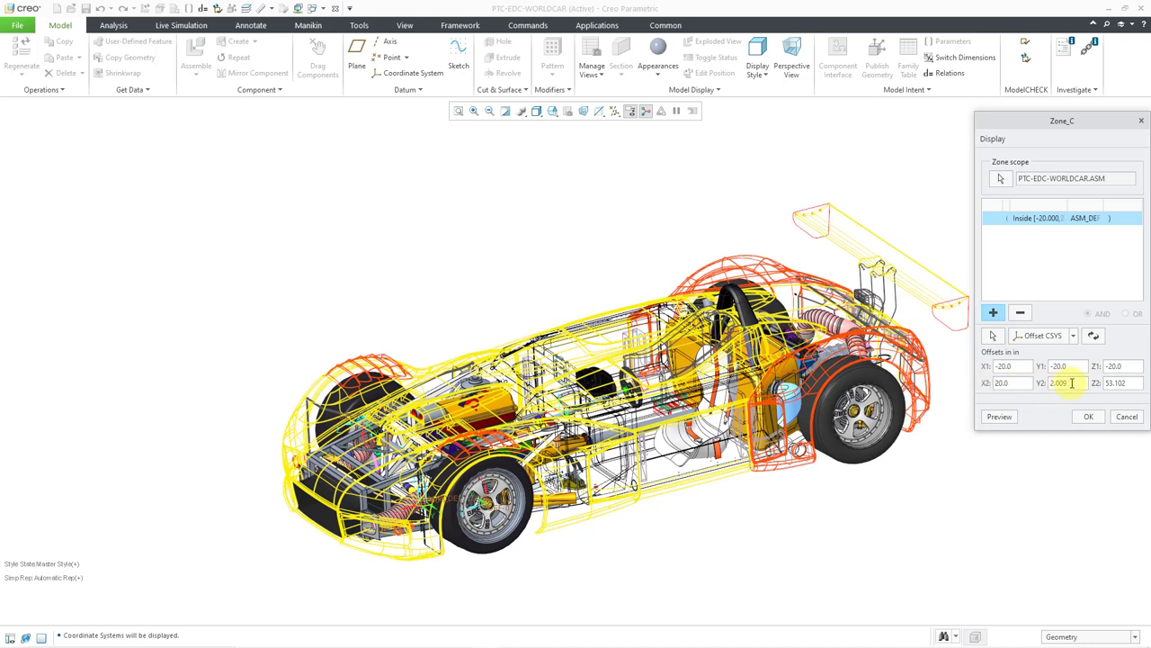
double_click(1058, 383)
text(20)
double_click(1115, 382)
text(20)
click(1003, 417)
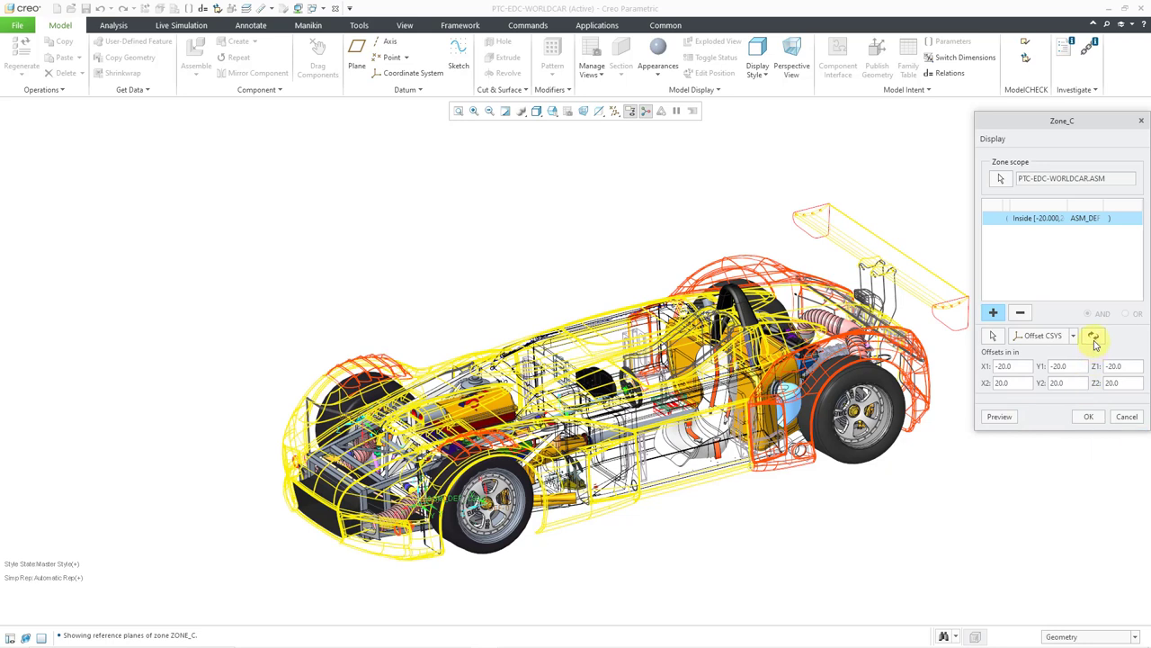
click(1089, 416)
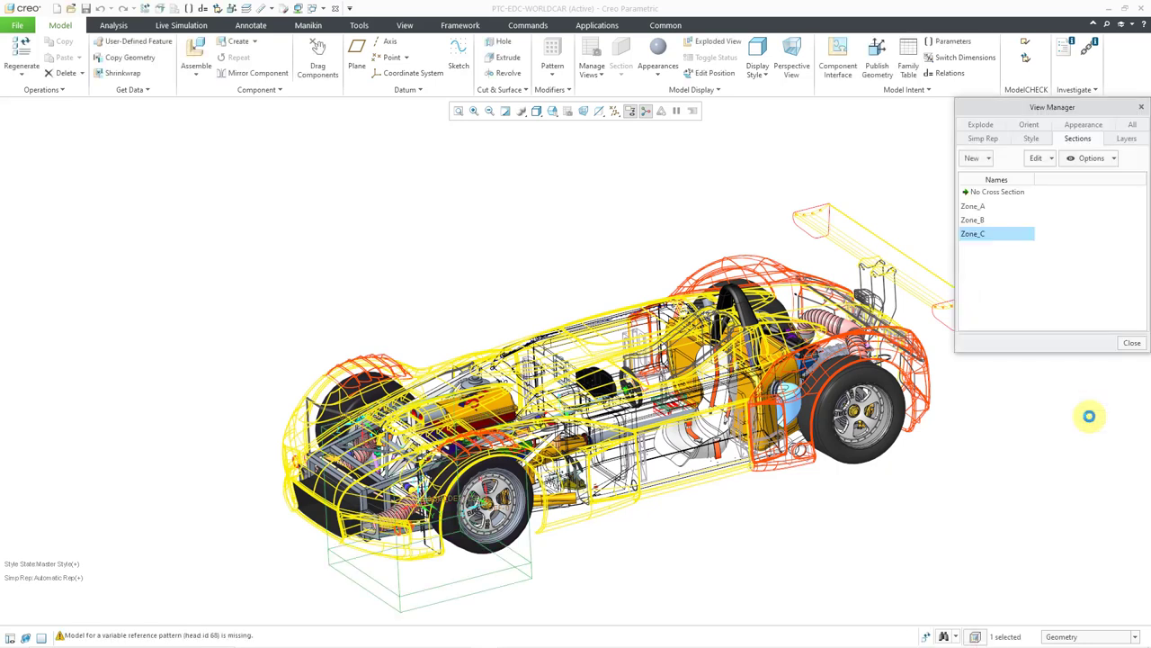
Activate the Zone_C section to view the clipped box region, and return the display to No Cross Section.
right_click(972, 236)
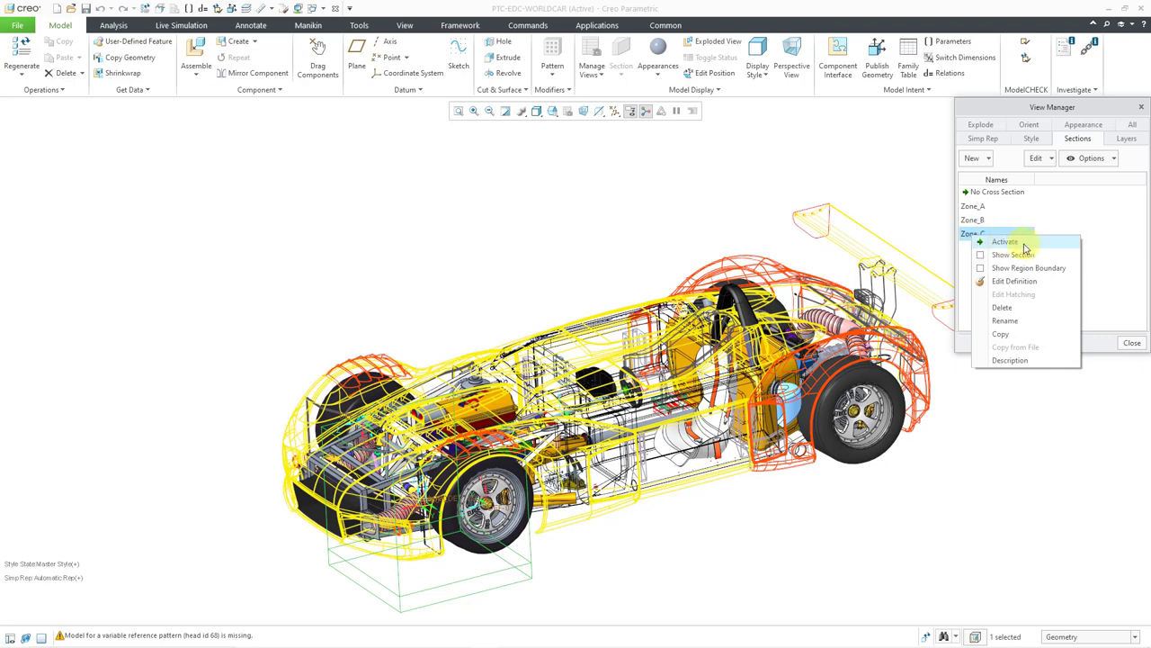
click(1016, 243)
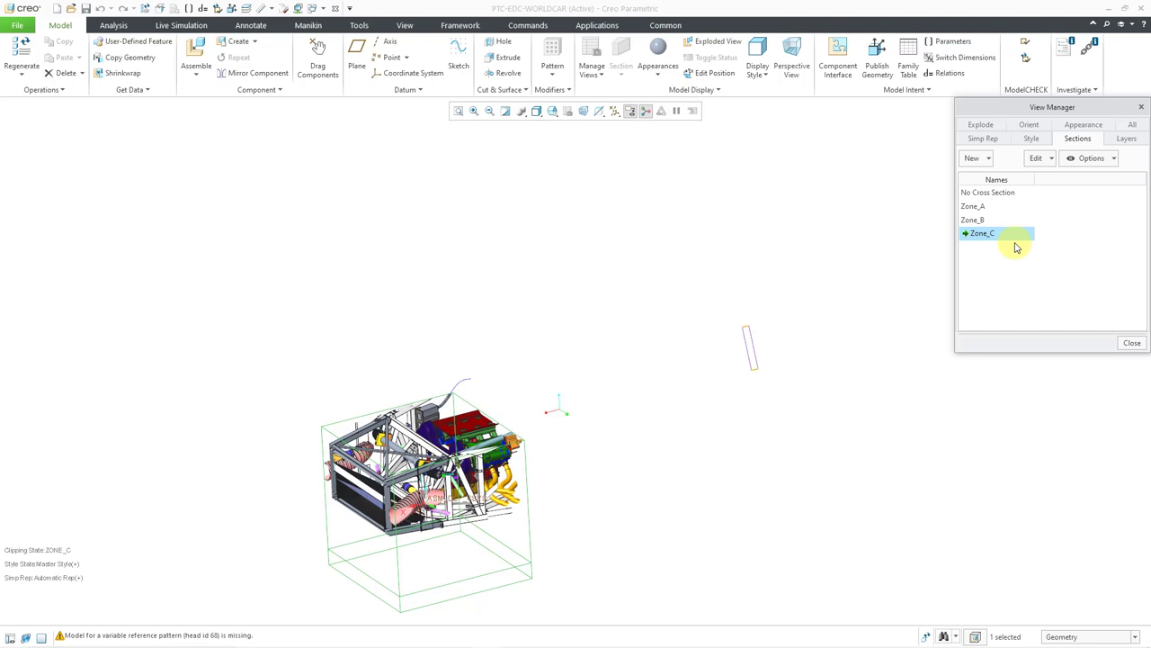
click(997, 193)
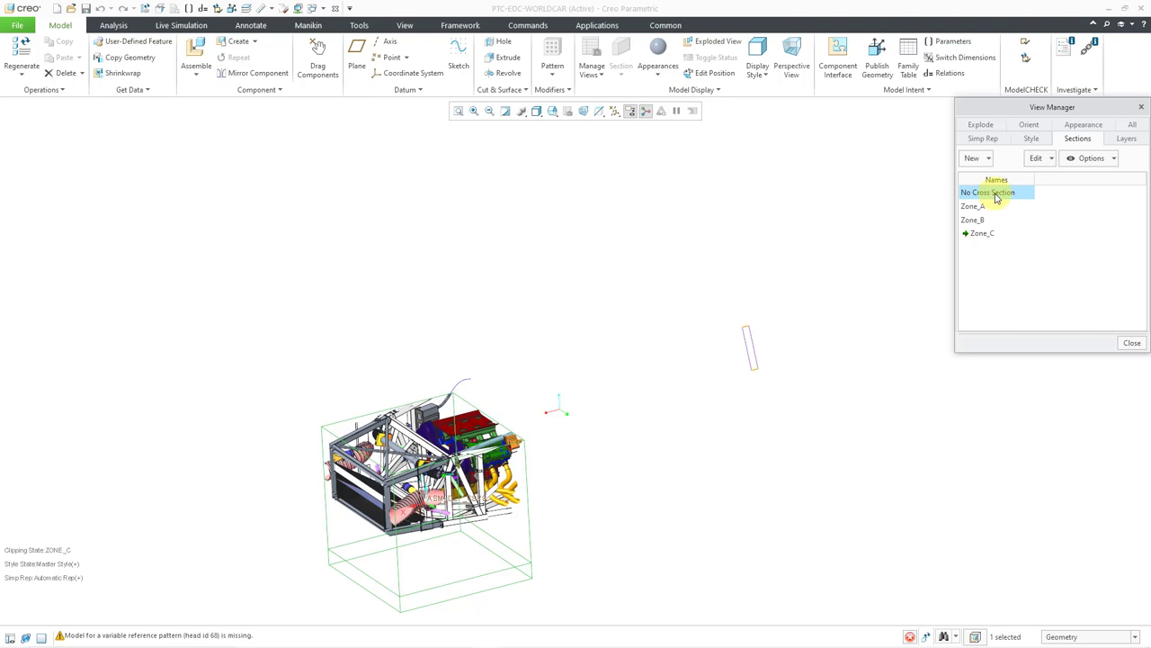
double_click(997, 193)
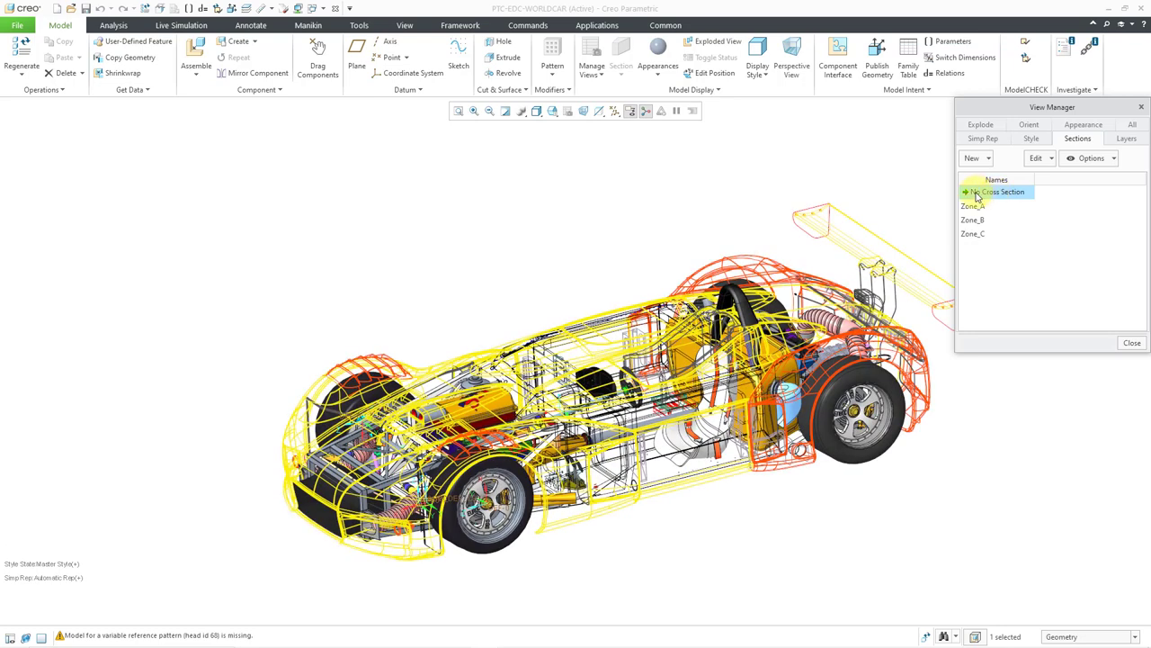
Turn on the display of datum planes and turn off the display of coordinate systems.
click(616, 112)
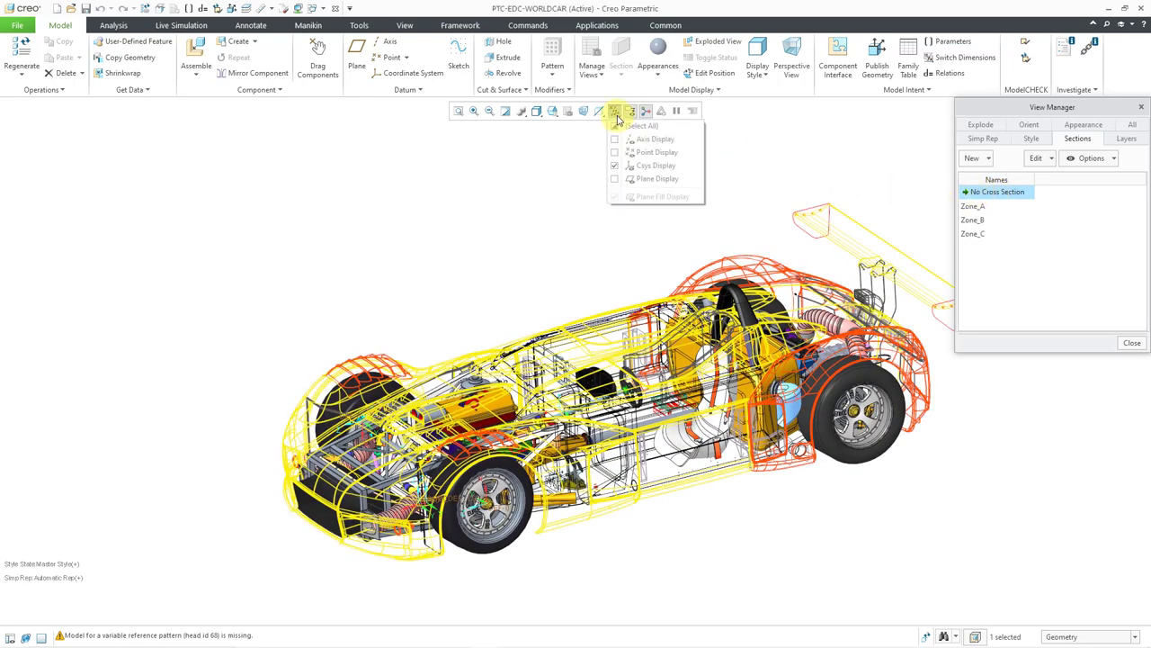
click(638, 181)
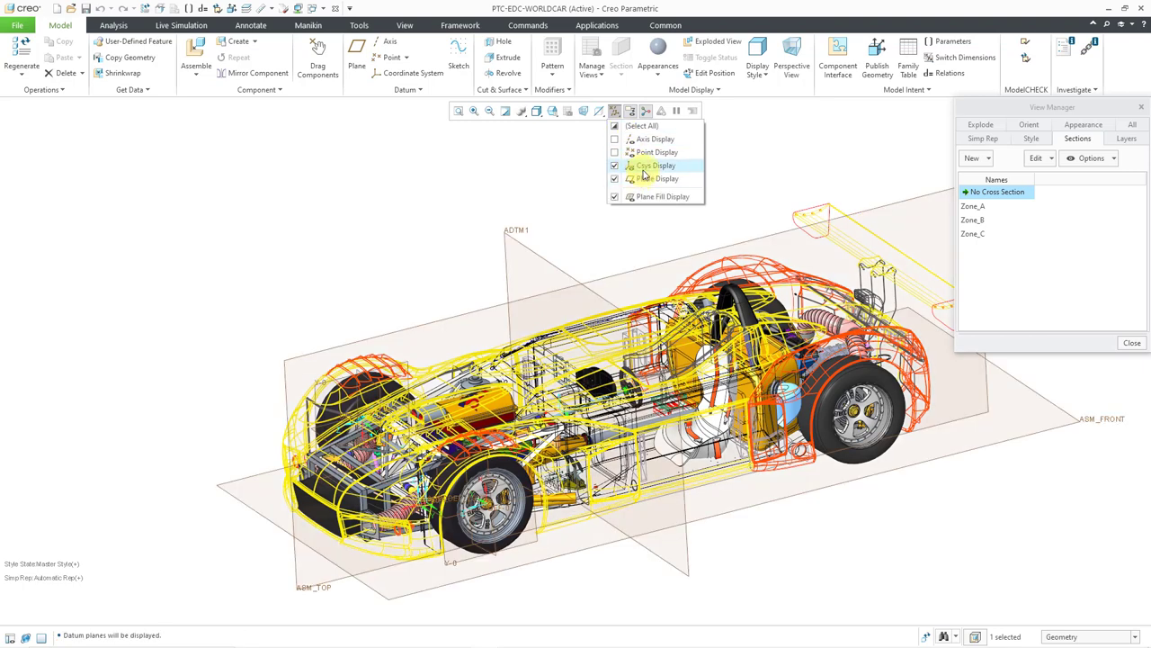
click(641, 166)
click(786, 171)
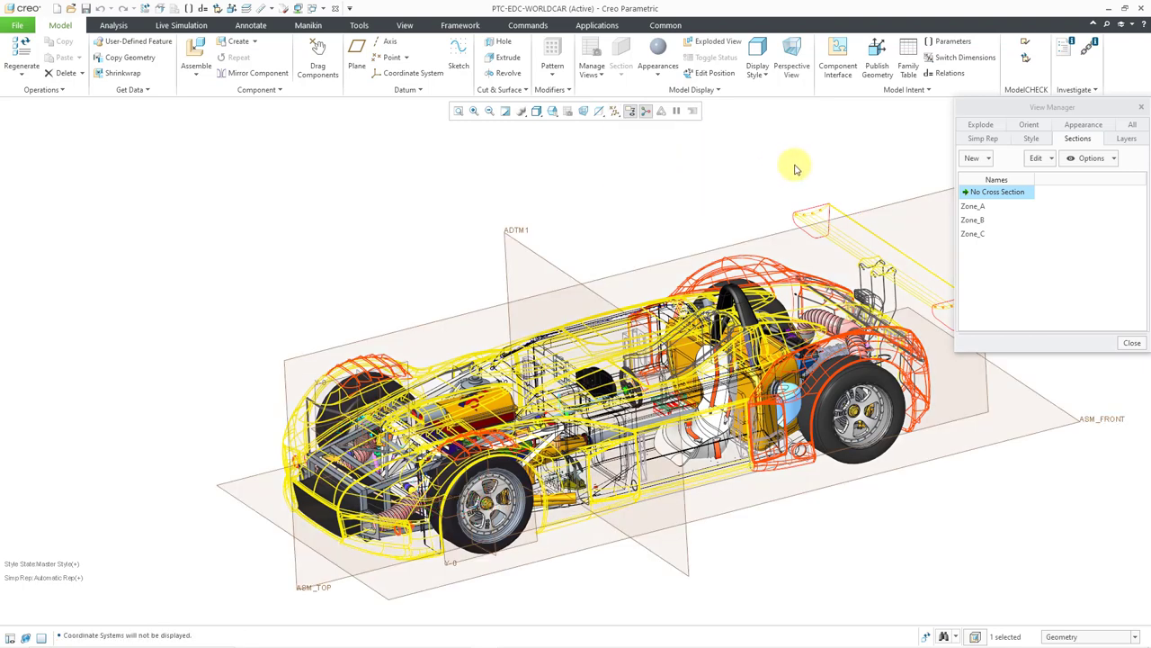
Create a new zone cross section named Zone_D.
click(988, 160)
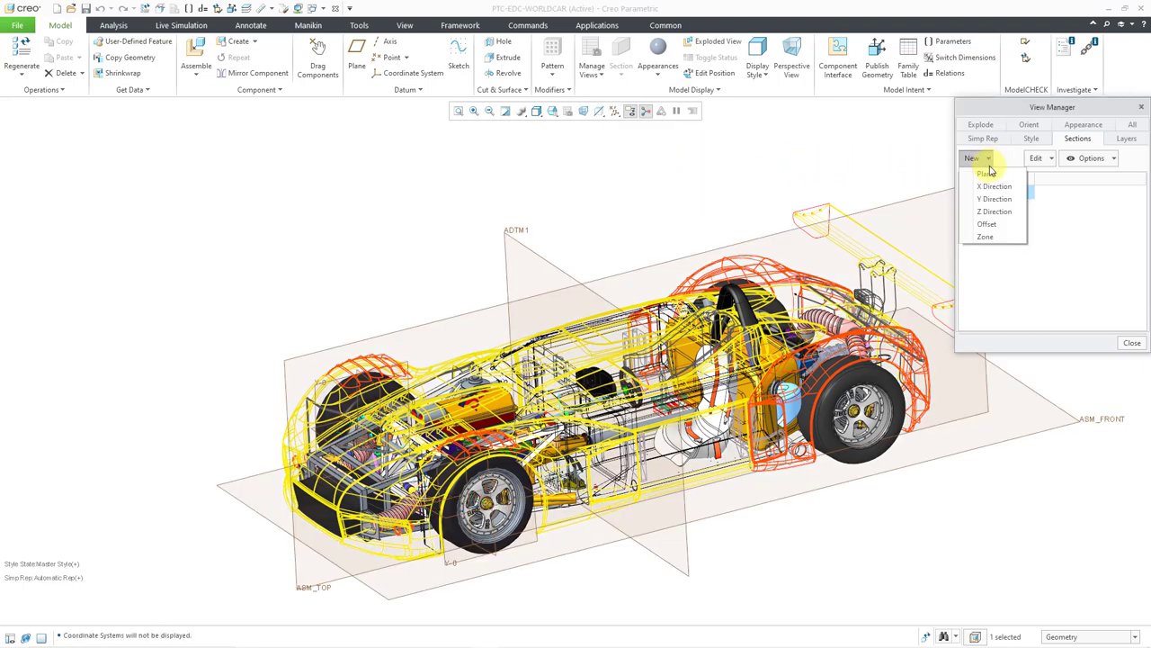
click(987, 234)
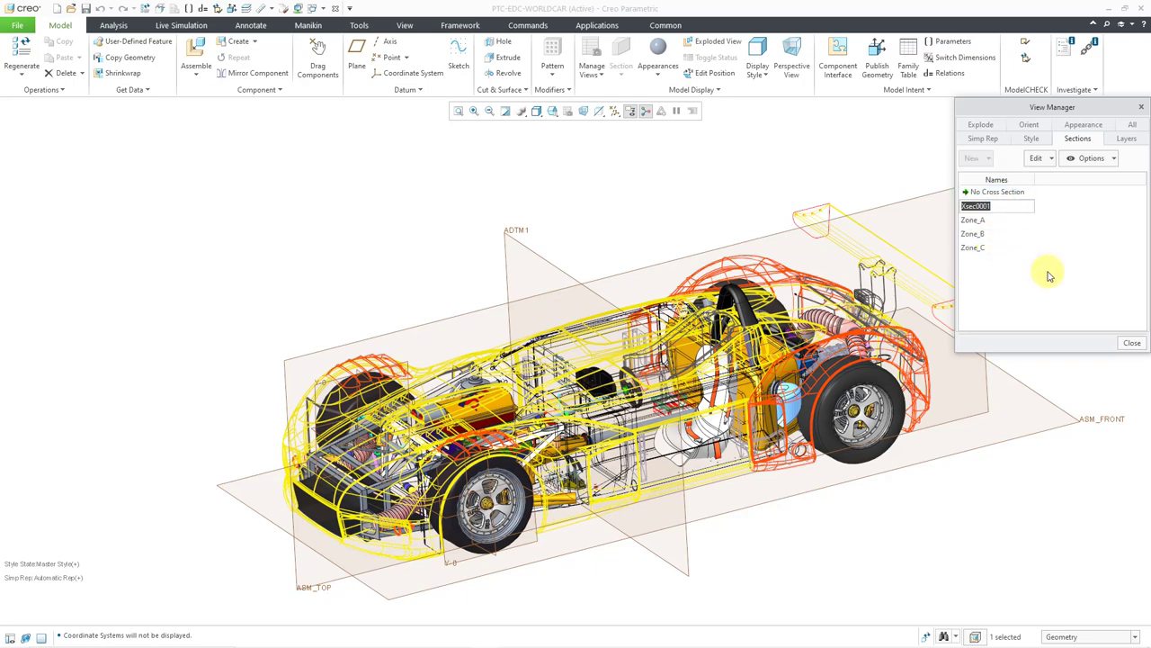
text(Zone_D)
key(Return)
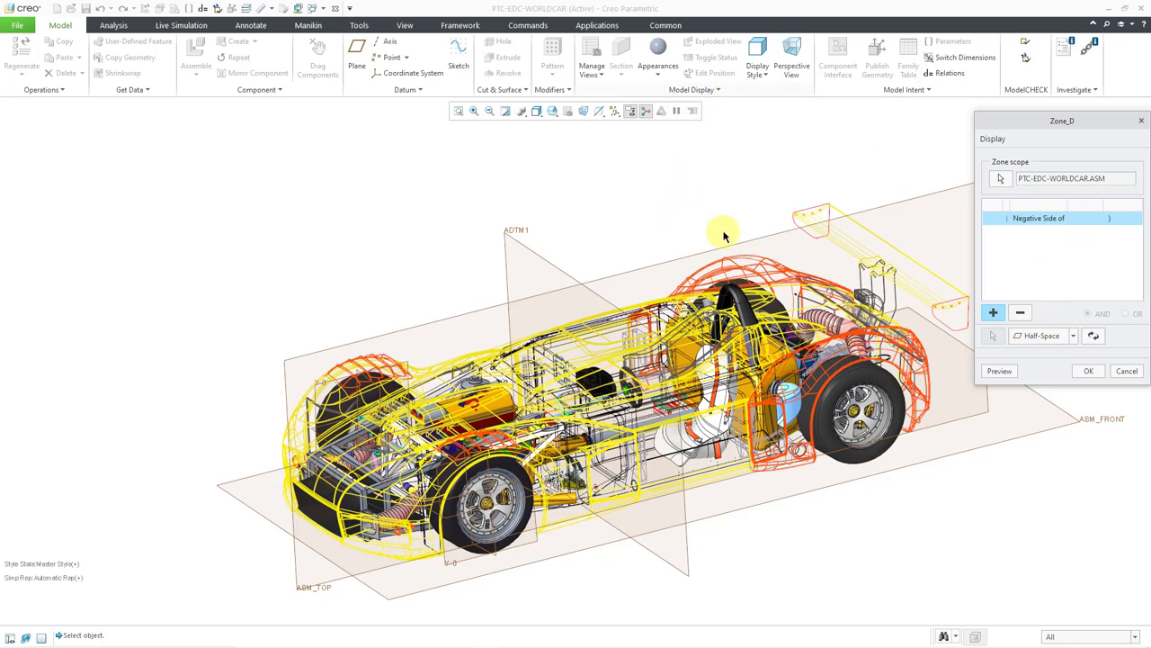
Define Zone_D as the positive side of the ASM_TOP plane AND the positive side of the ADTM1 plane.
click(748, 241)
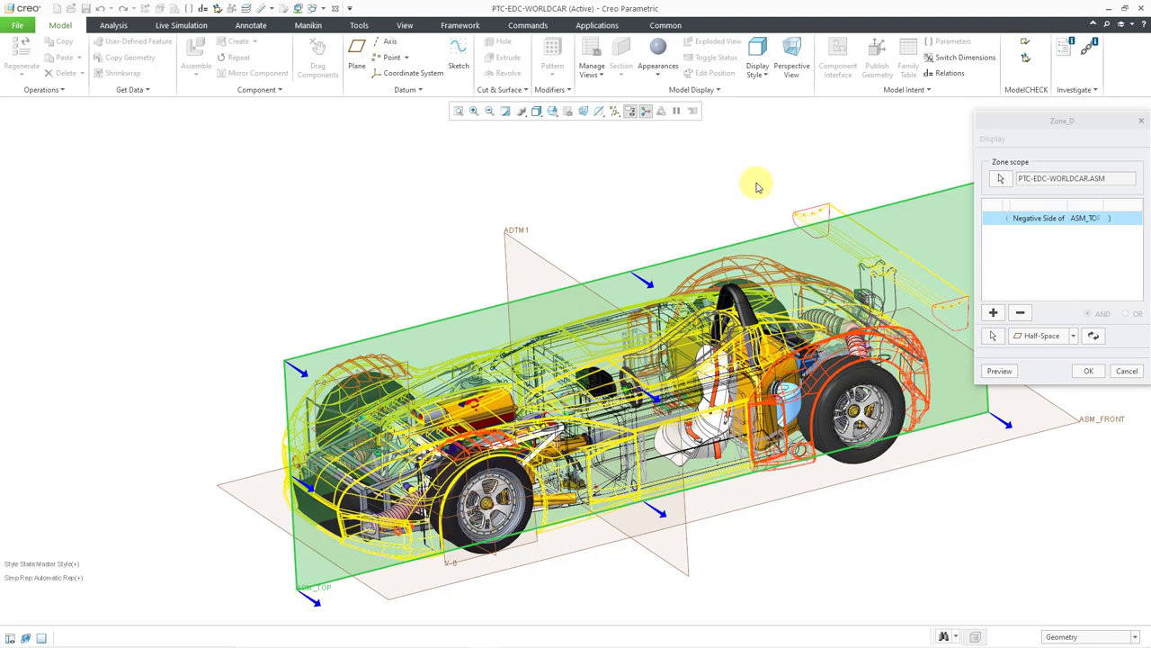
click(1094, 337)
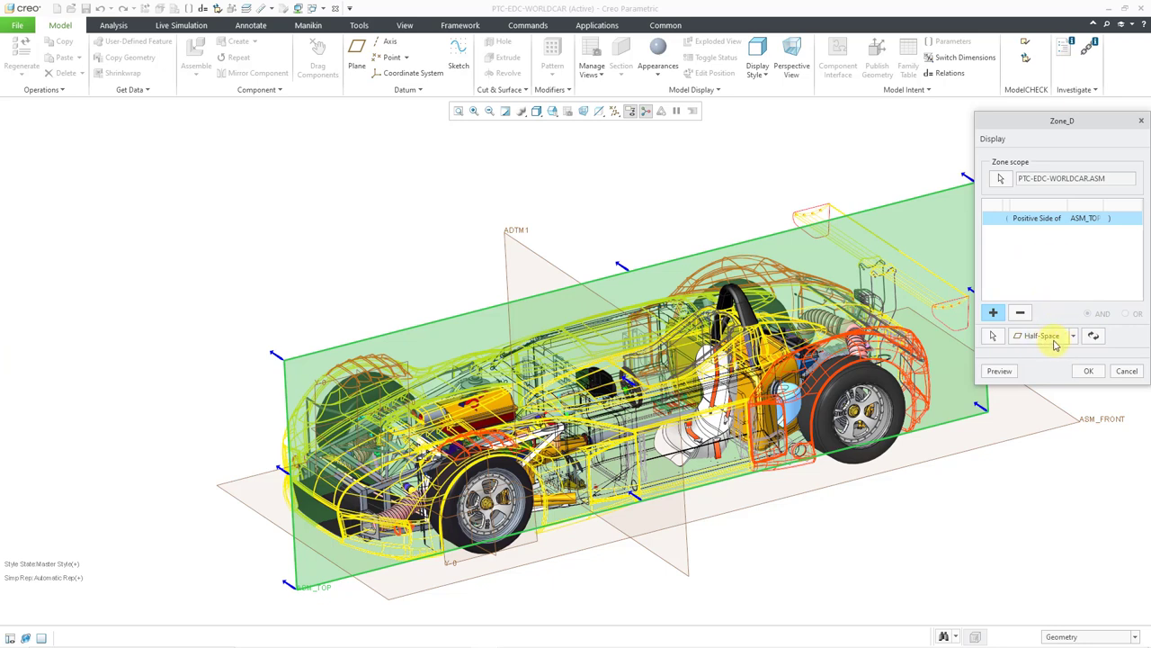
click(994, 313)
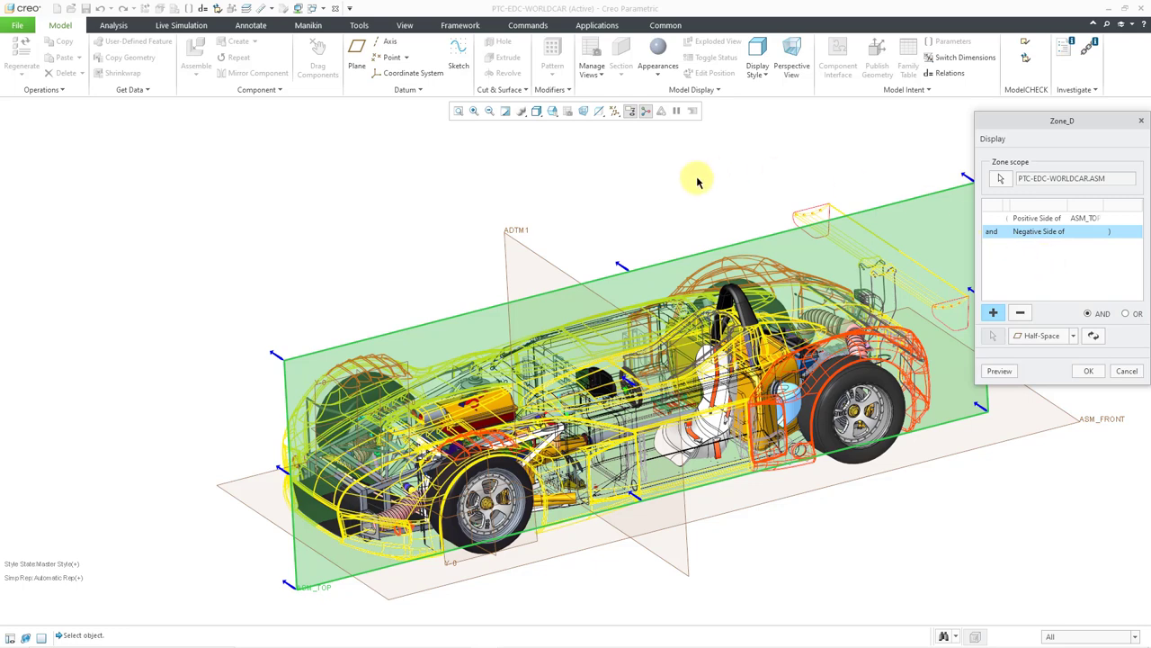
click(564, 230)
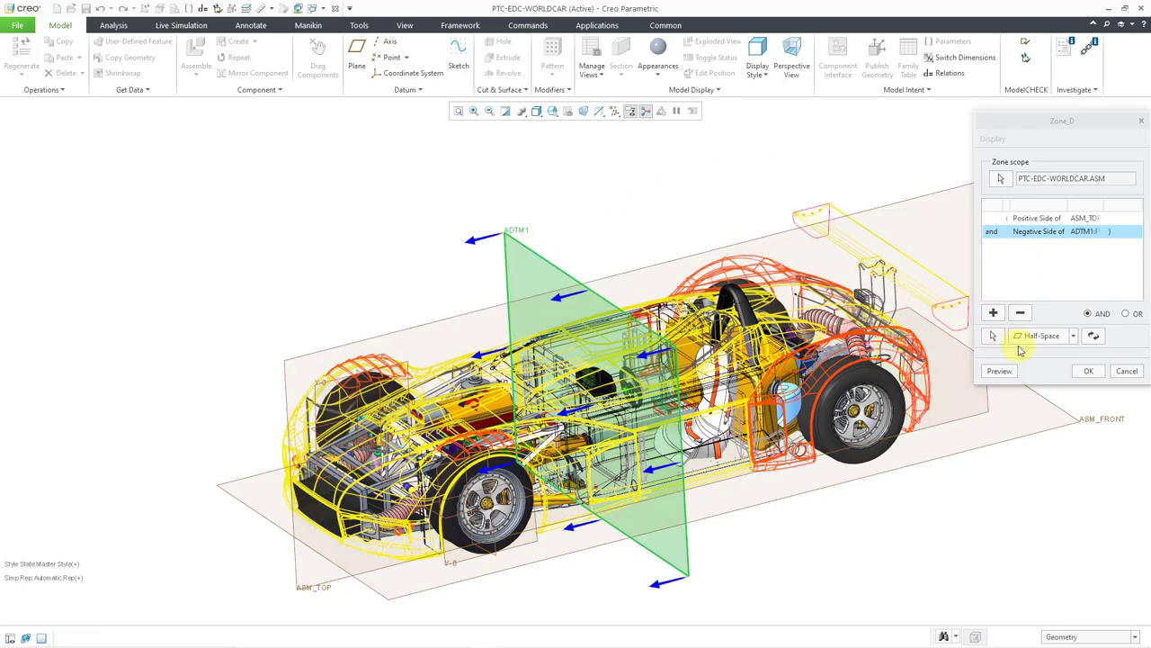
click(1094, 336)
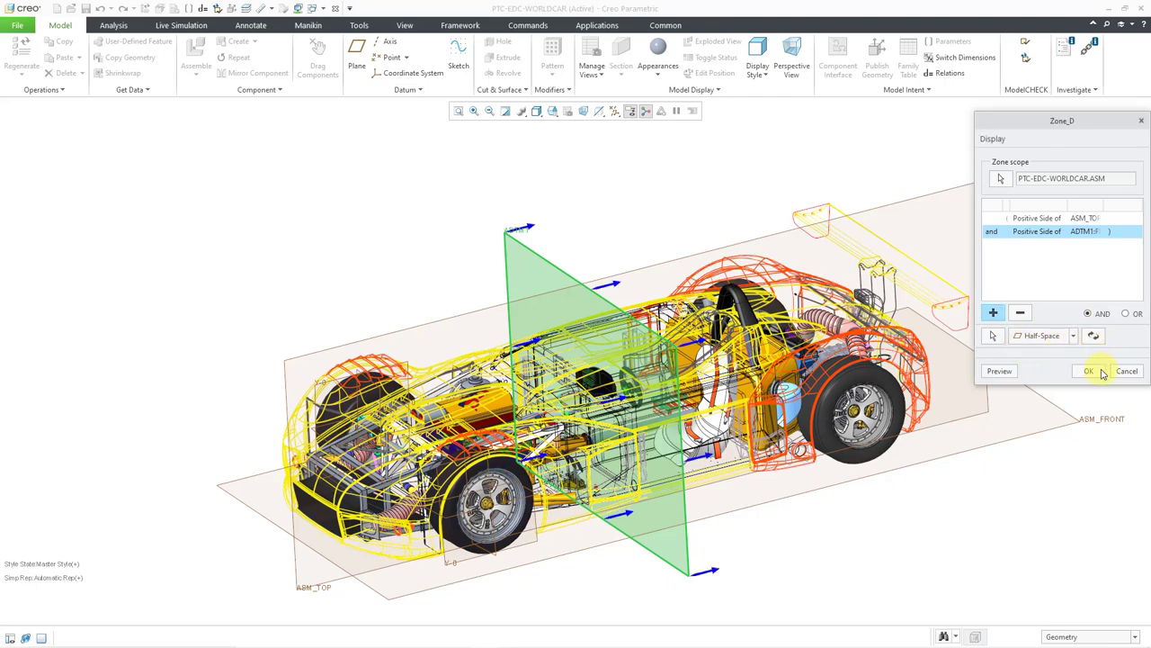
Accept the Zone_D definition and turn off the display of datum planes.
click(1093, 373)
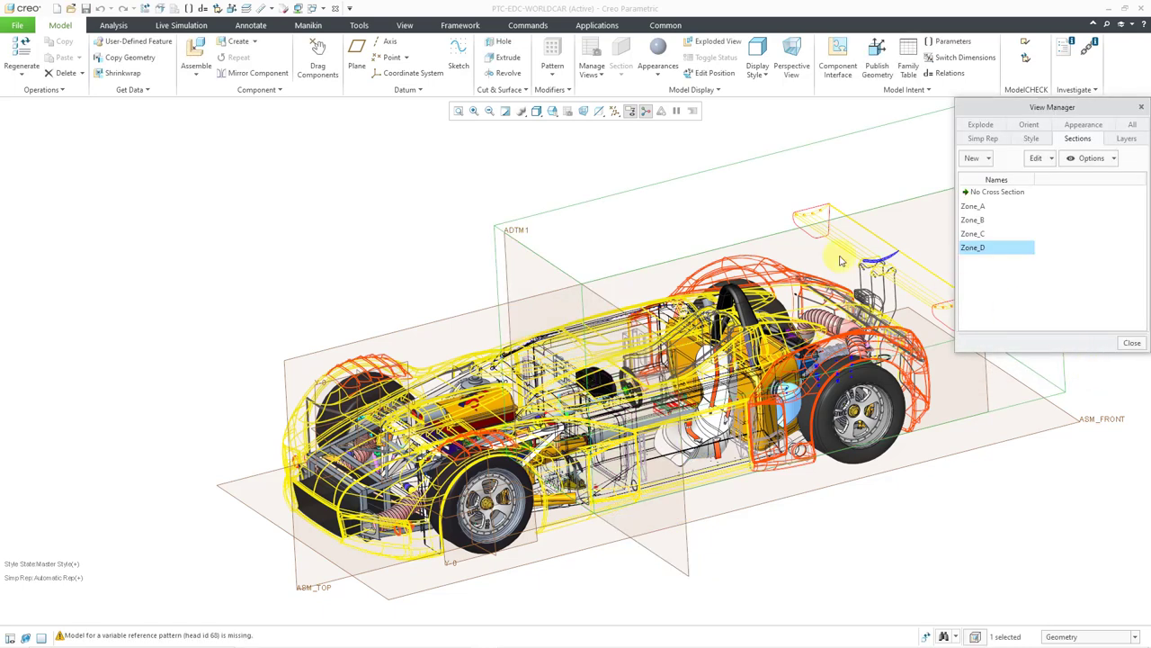
click(617, 110)
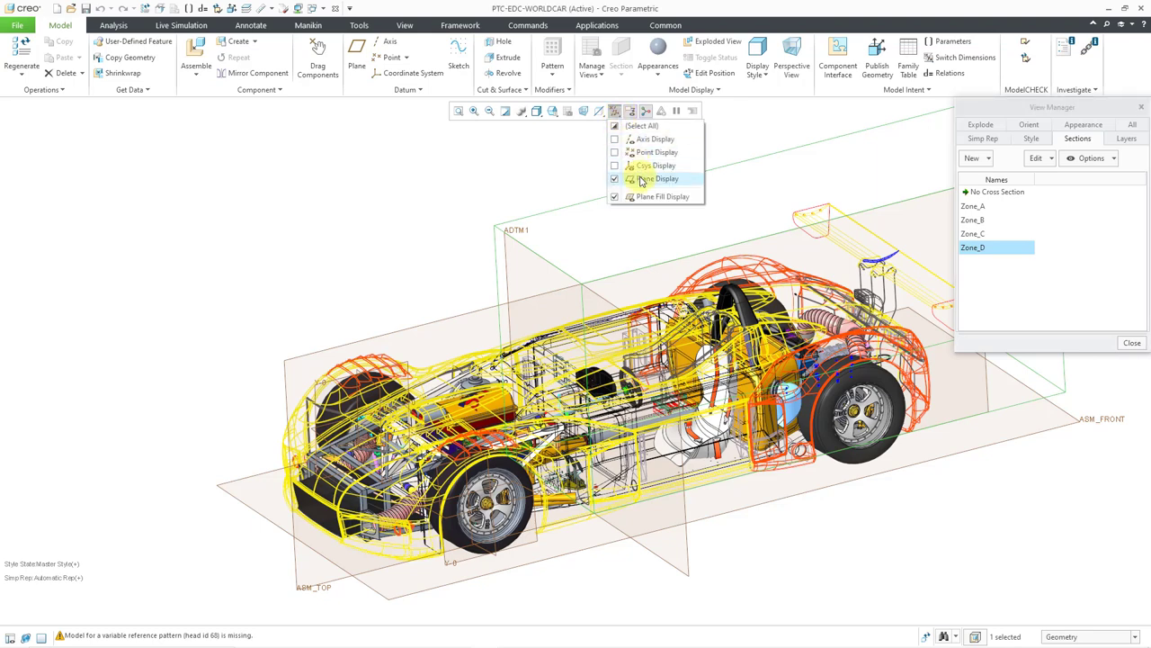
click(633, 178)
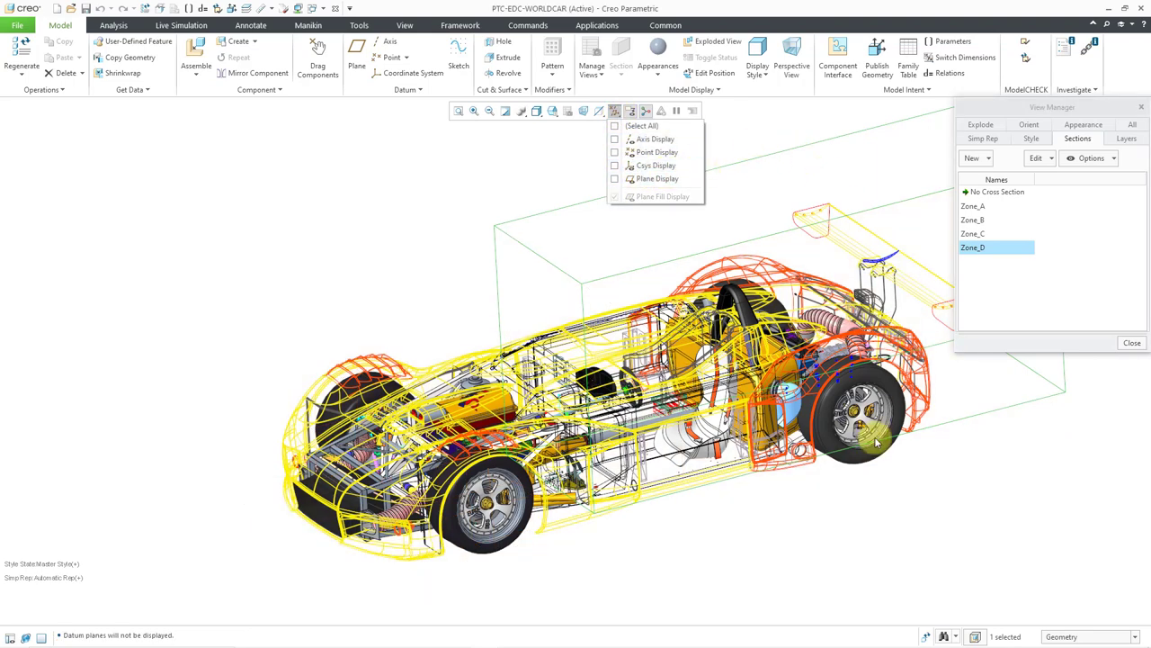
Activate the Zone_D section to view only the components within its combined half-spaces.
click(974, 252)
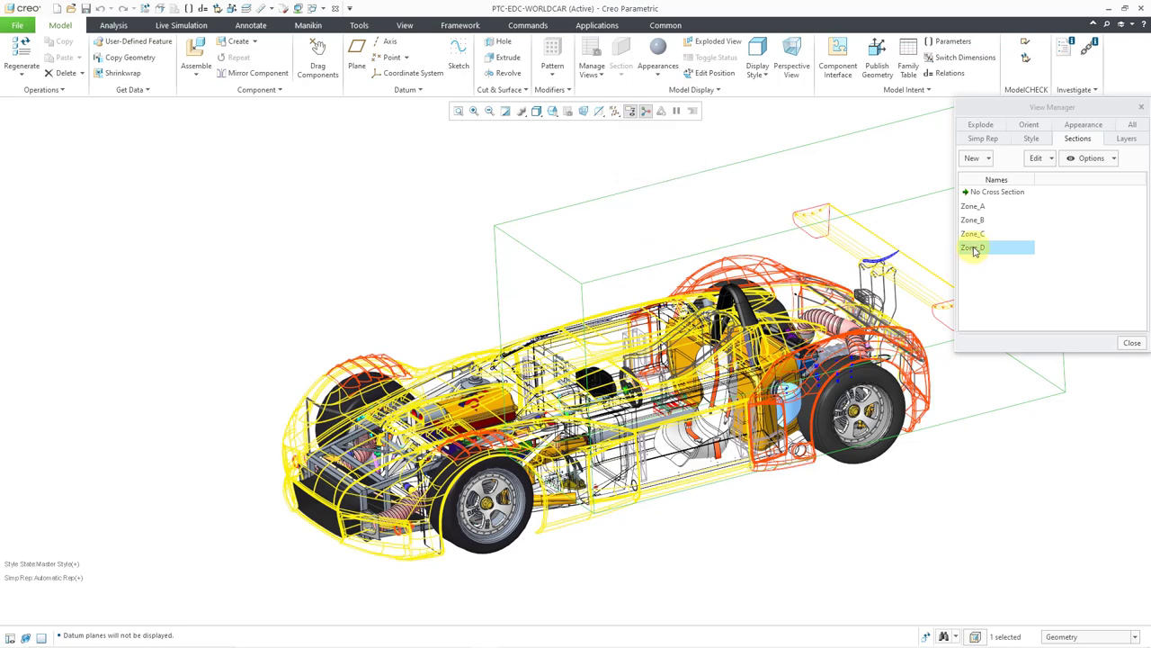
right_click(973, 252)
click(1004, 254)
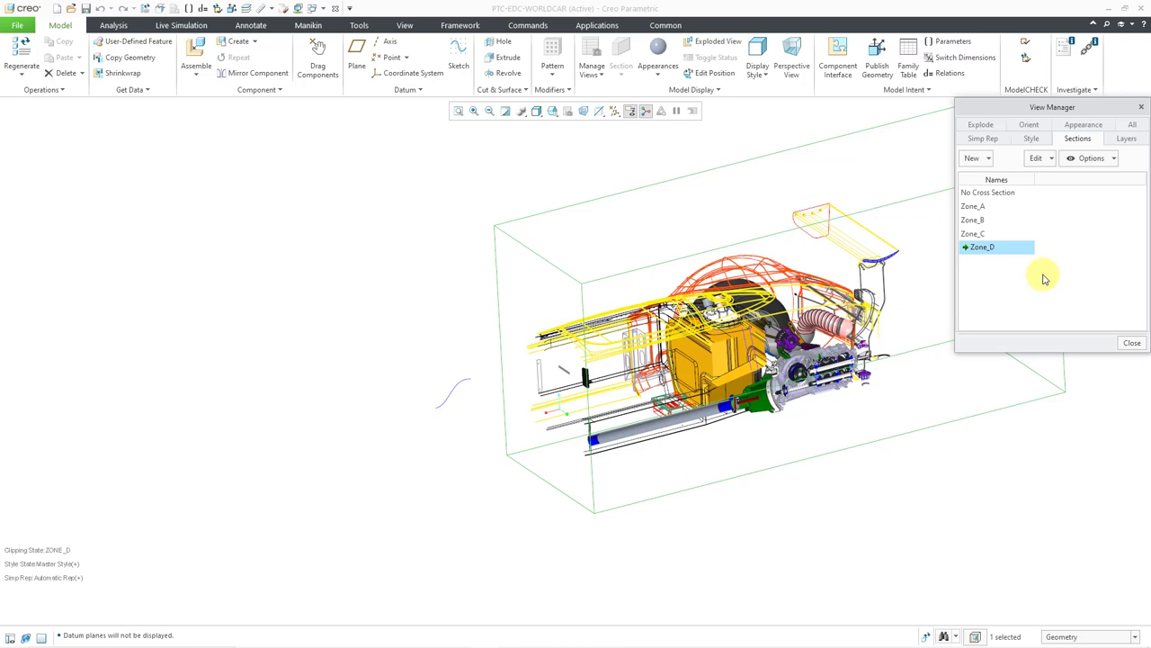
right_click(985, 251)
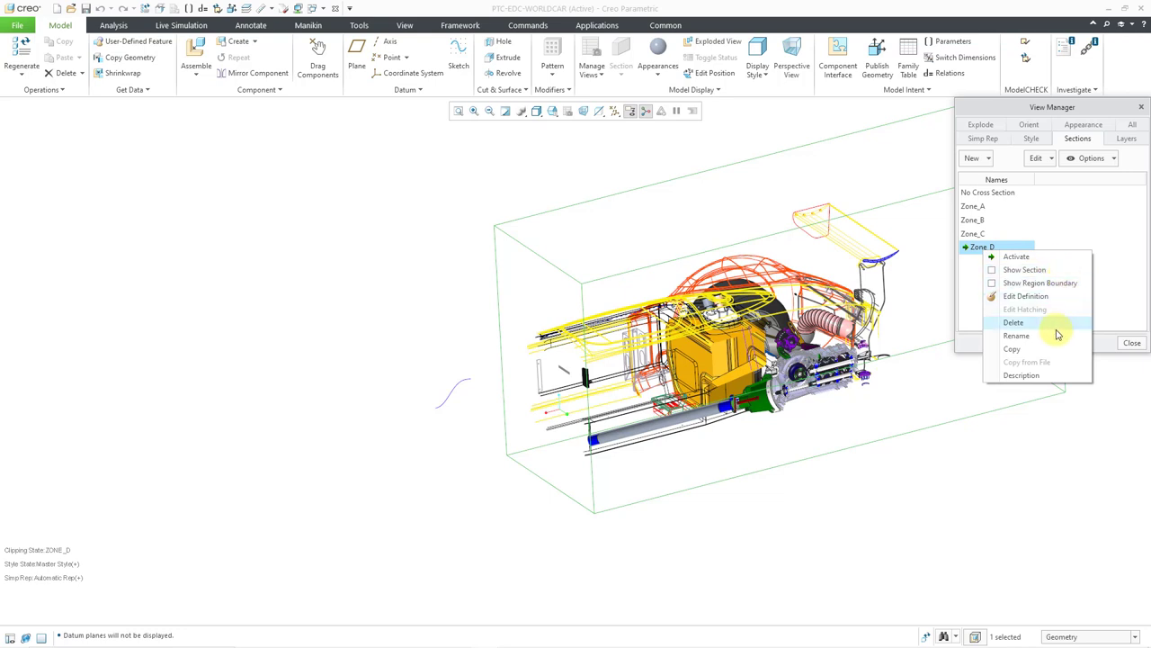
click(1053, 236)
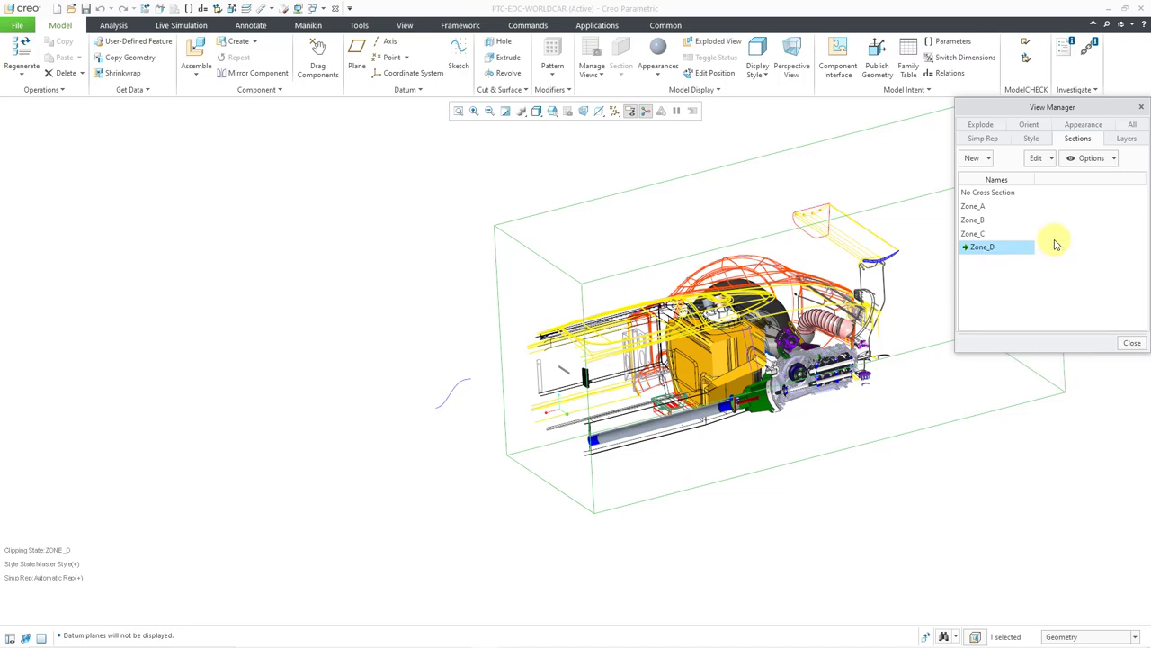
Change the visibility option of the Zone_D section to Normal.
click(1110, 159)
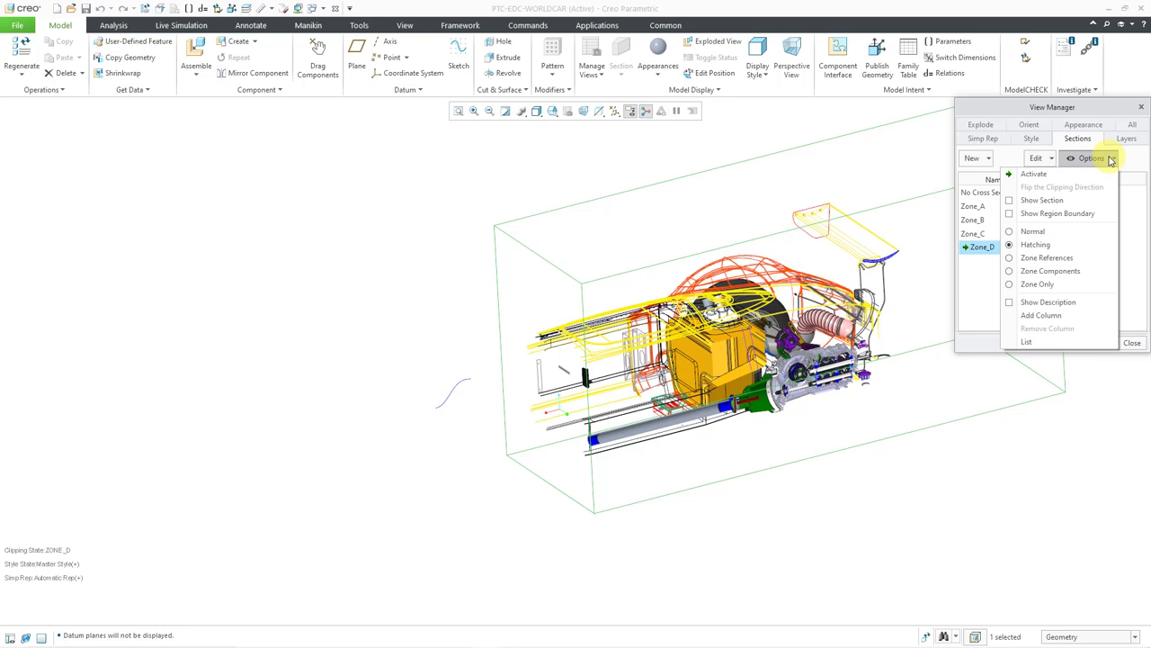
click(1035, 232)
click(1108, 161)
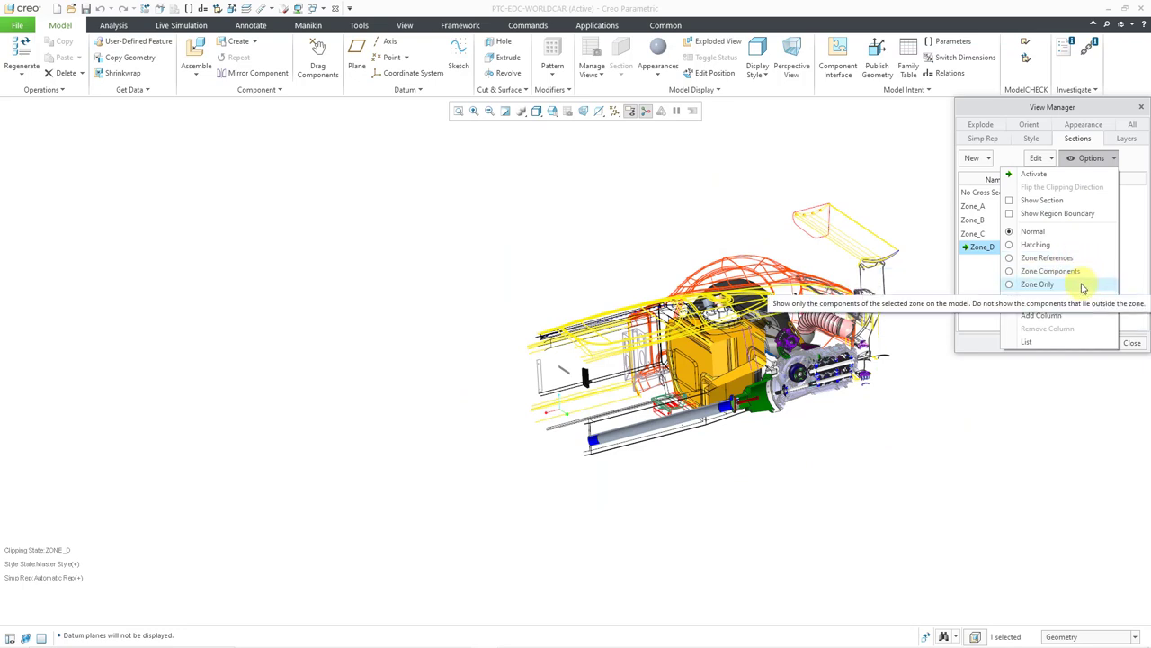
click(1136, 258)
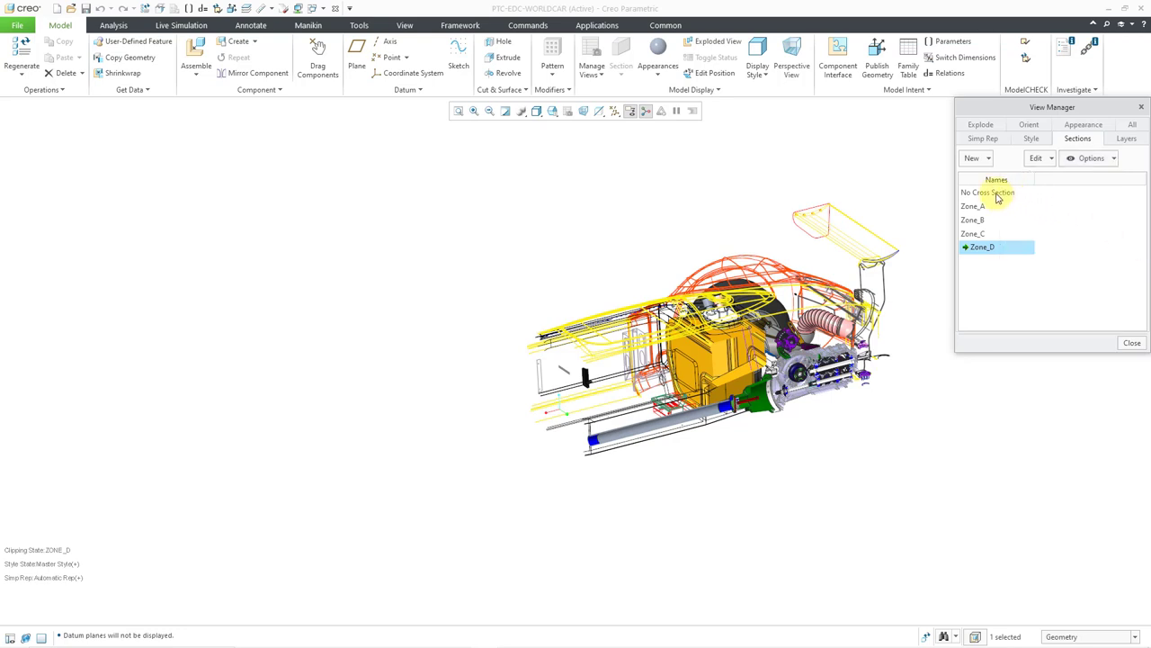
Return the display to No Cross Section and close the View Manager.
double_click(995, 193)
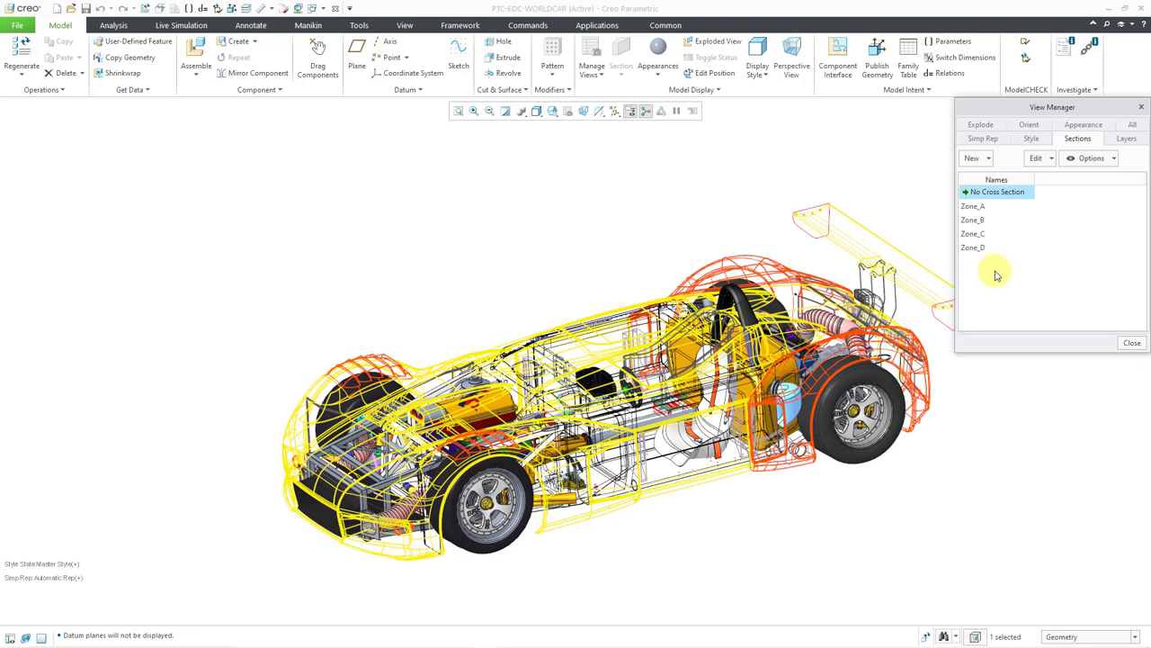
click(1132, 344)
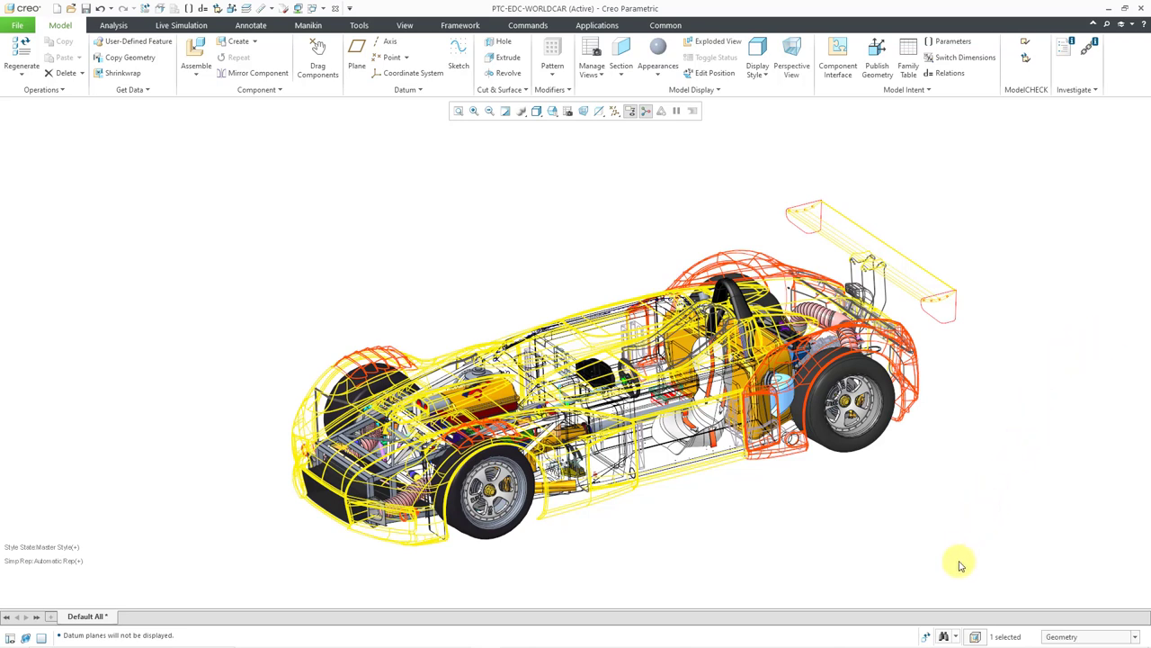
Search the assembly, including submodels, for components that lie inside the zone ZONE_A.
click(946, 637)
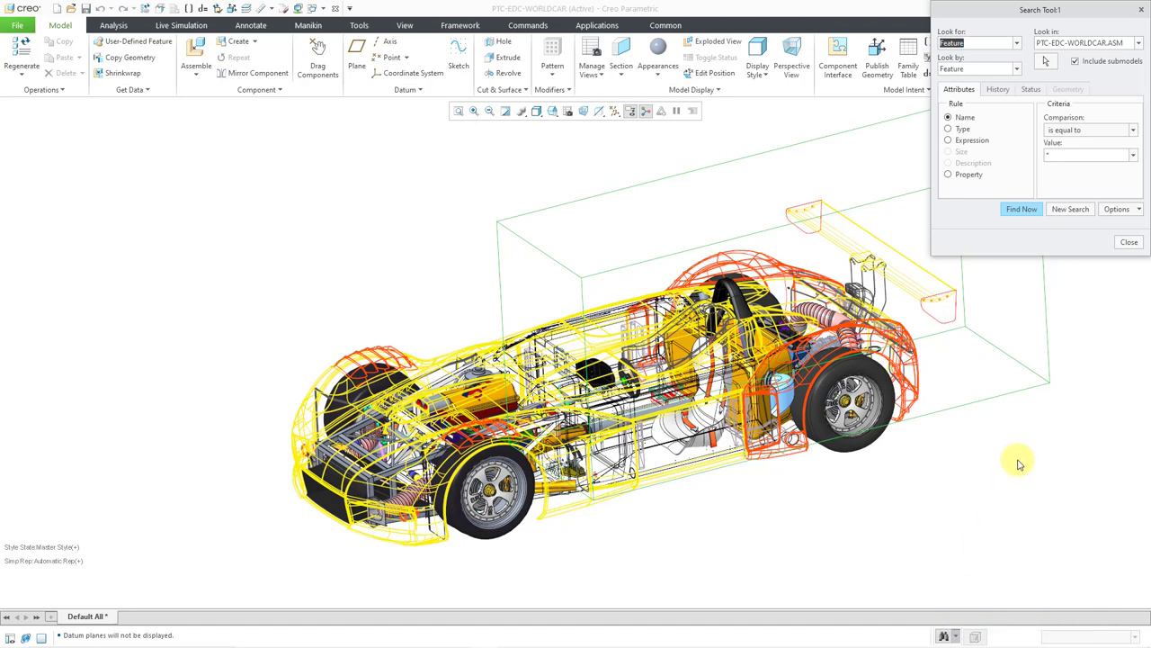
click(1017, 43)
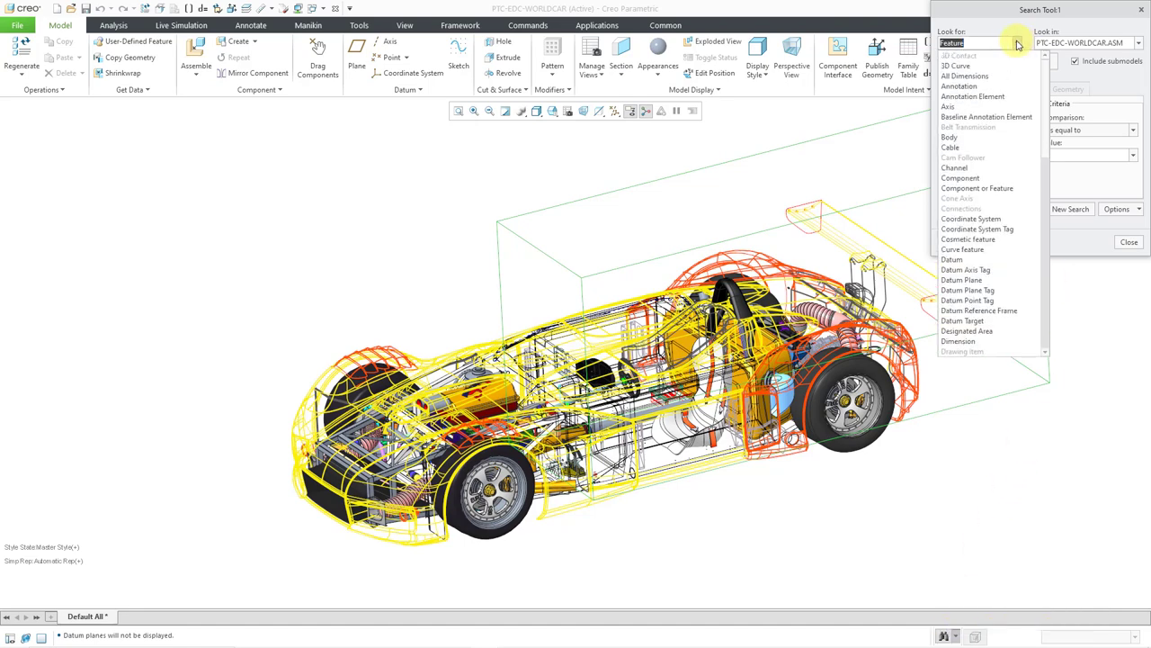
click(961, 178)
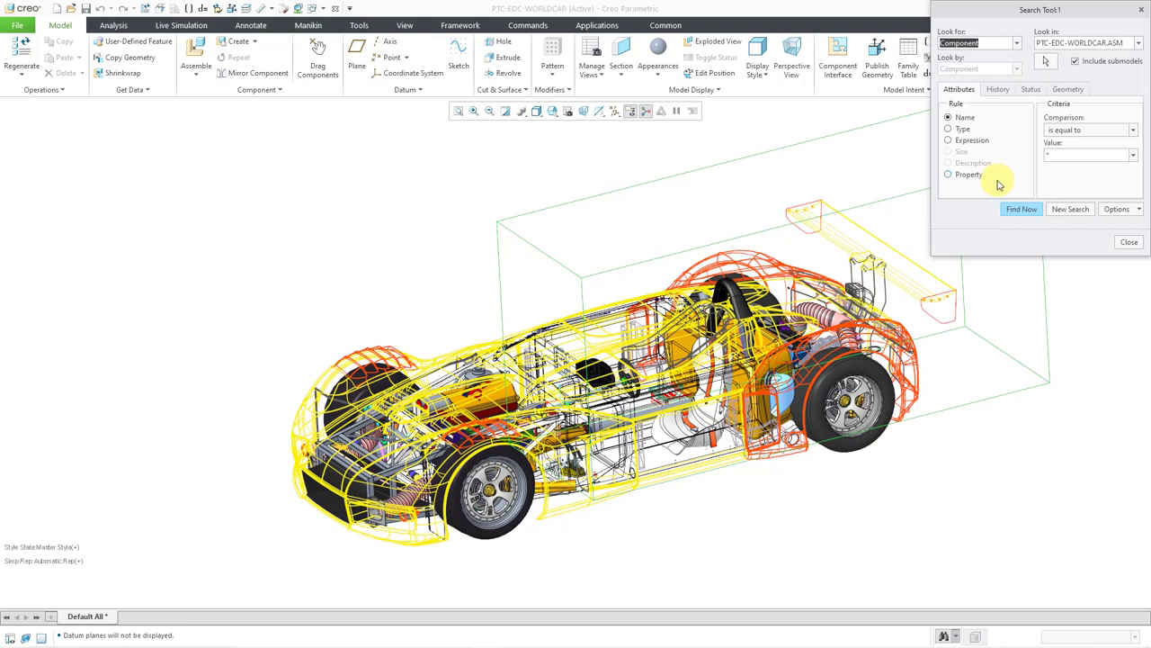
click(1069, 91)
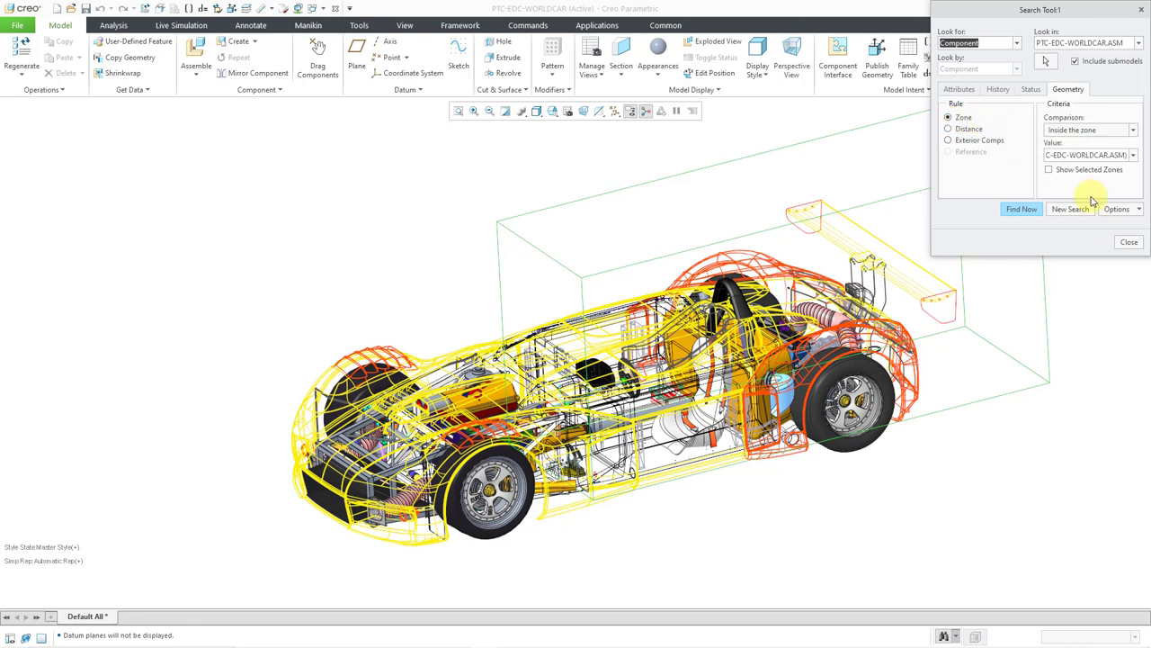
click(1134, 156)
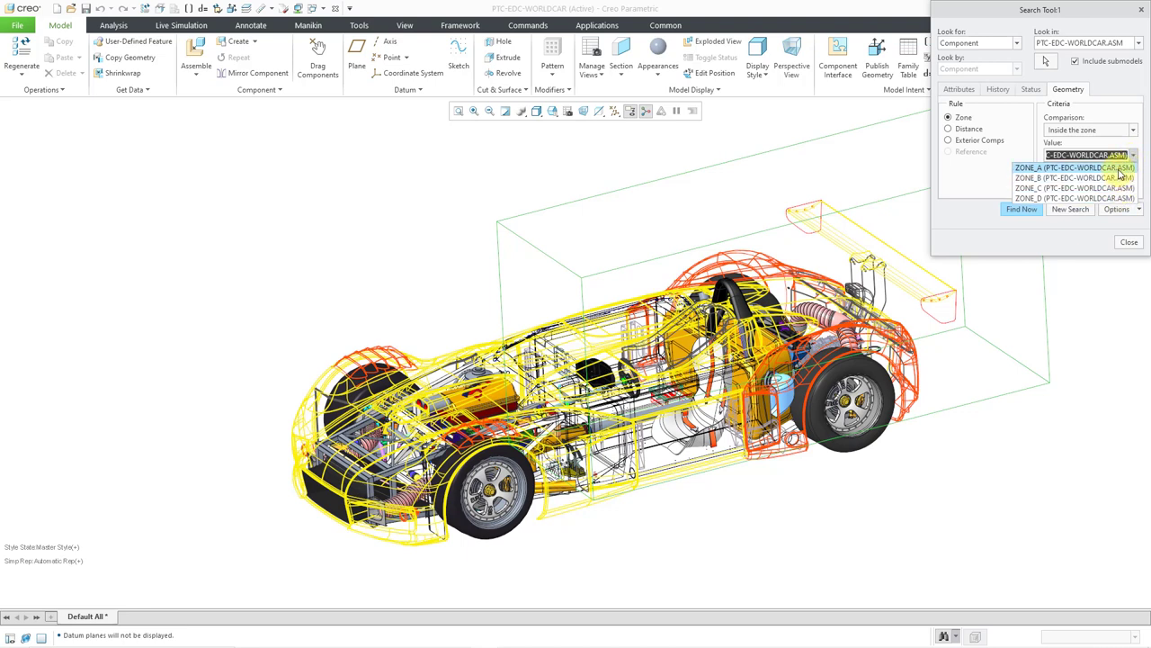
click(1119, 169)
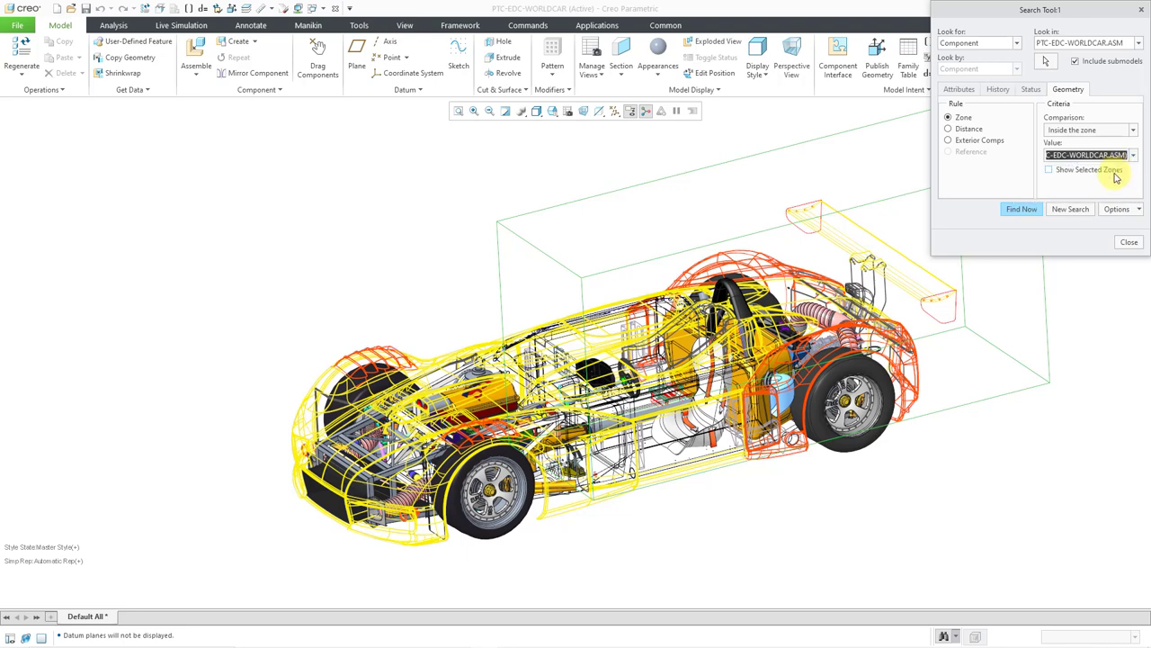
click(1022, 210)
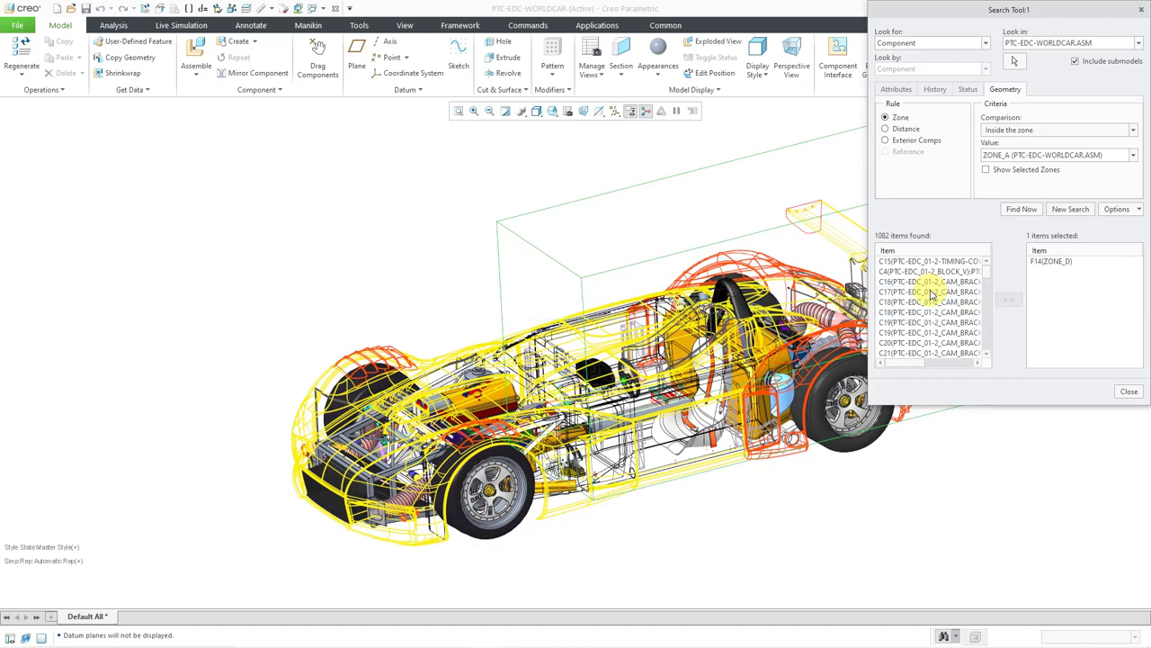
Select all components found by the search, remove ZONE_D from the selected items, and close the Search Tool.
key(ctrl+a)
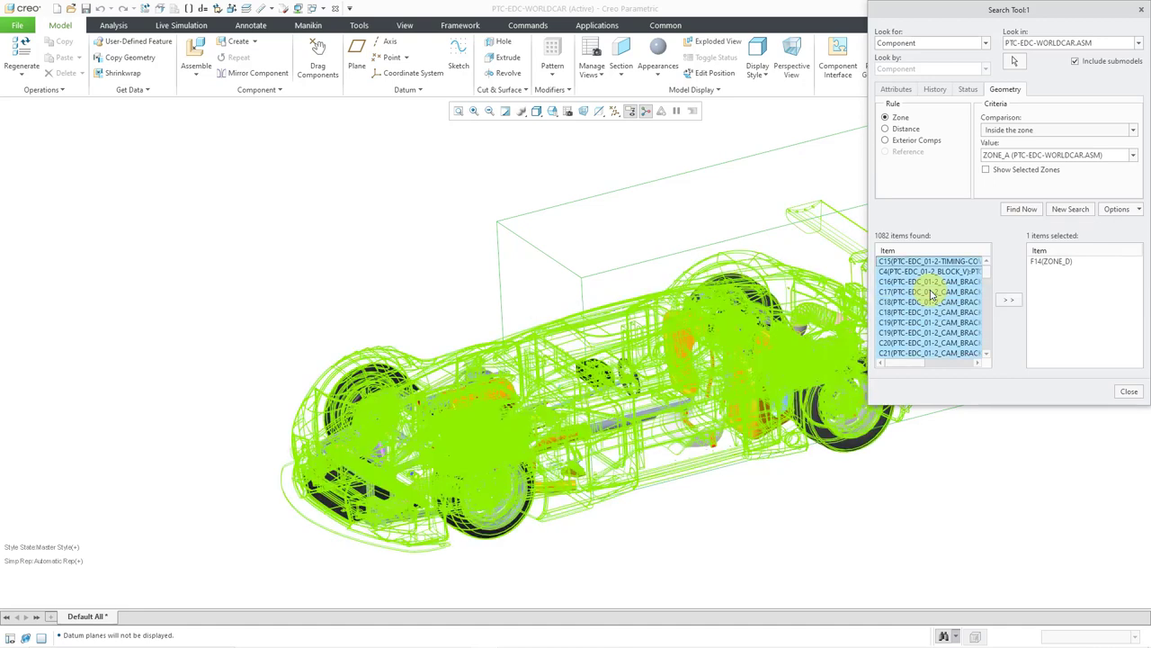
click(1008, 300)
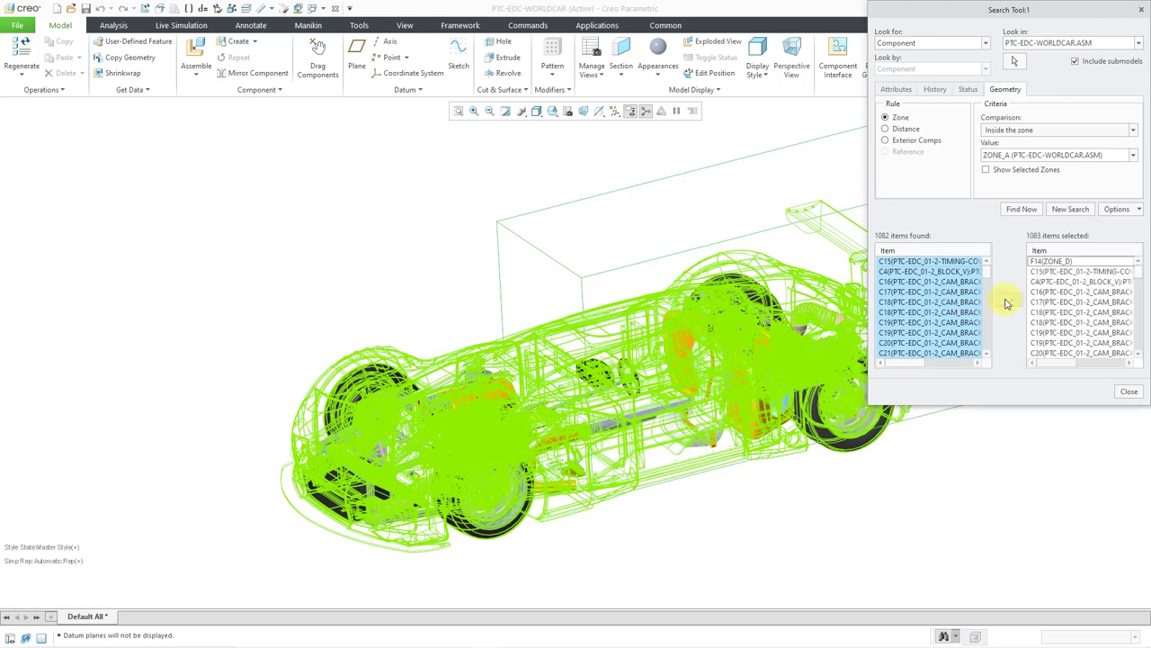
click(1066, 261)
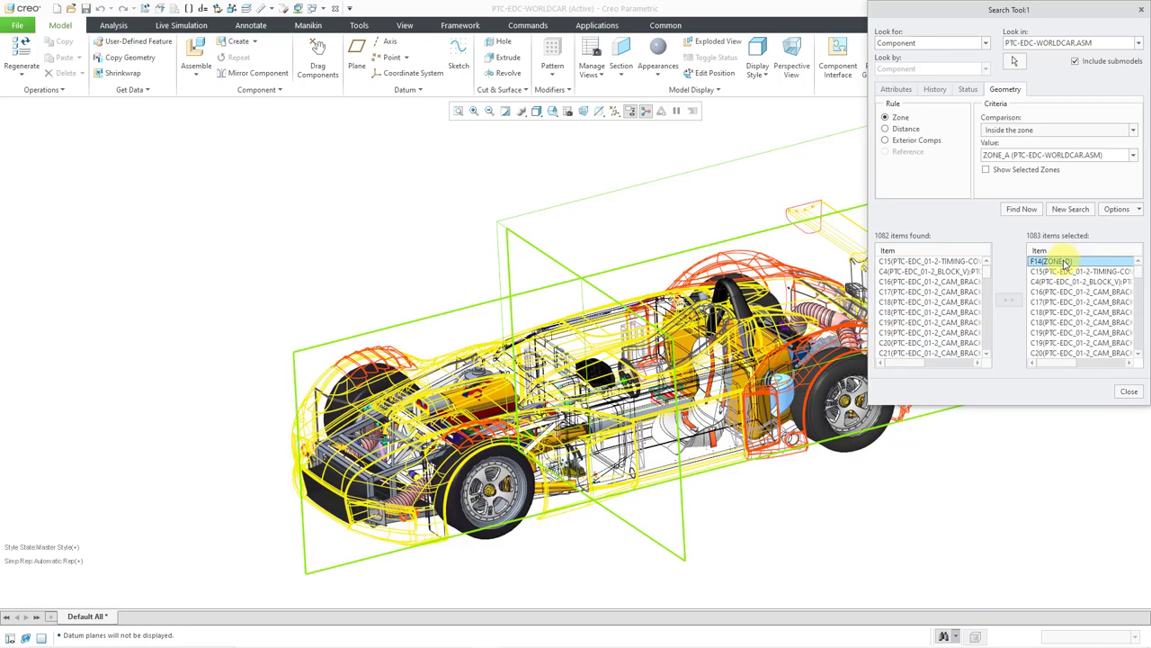
right_click(1069, 266)
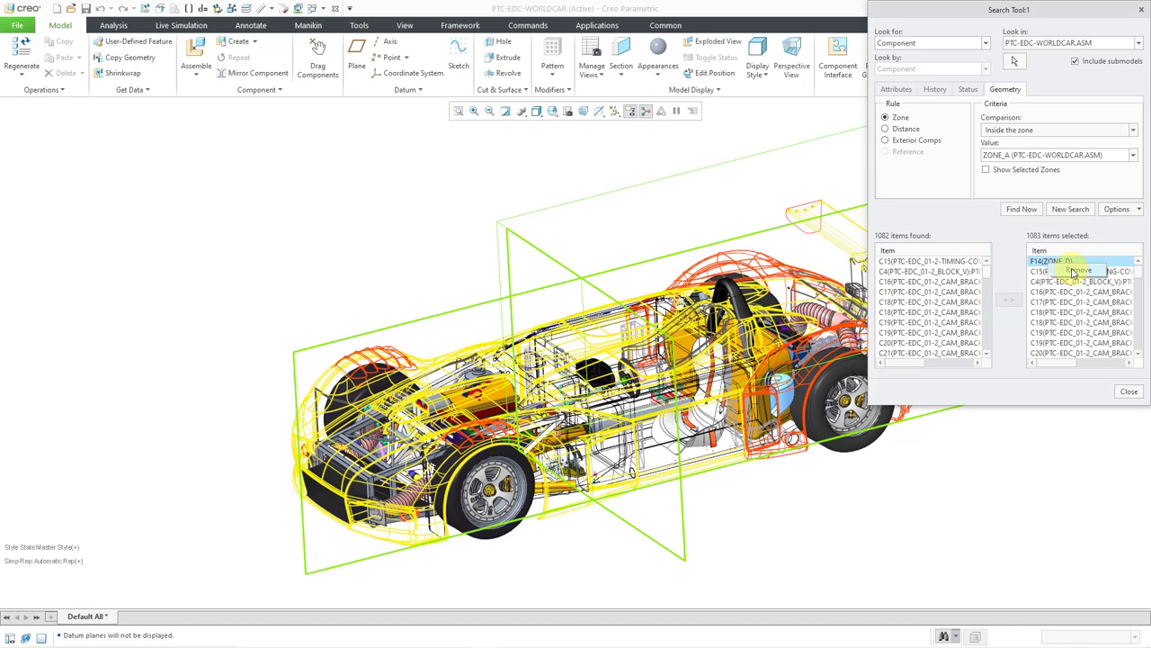
click(1079, 270)
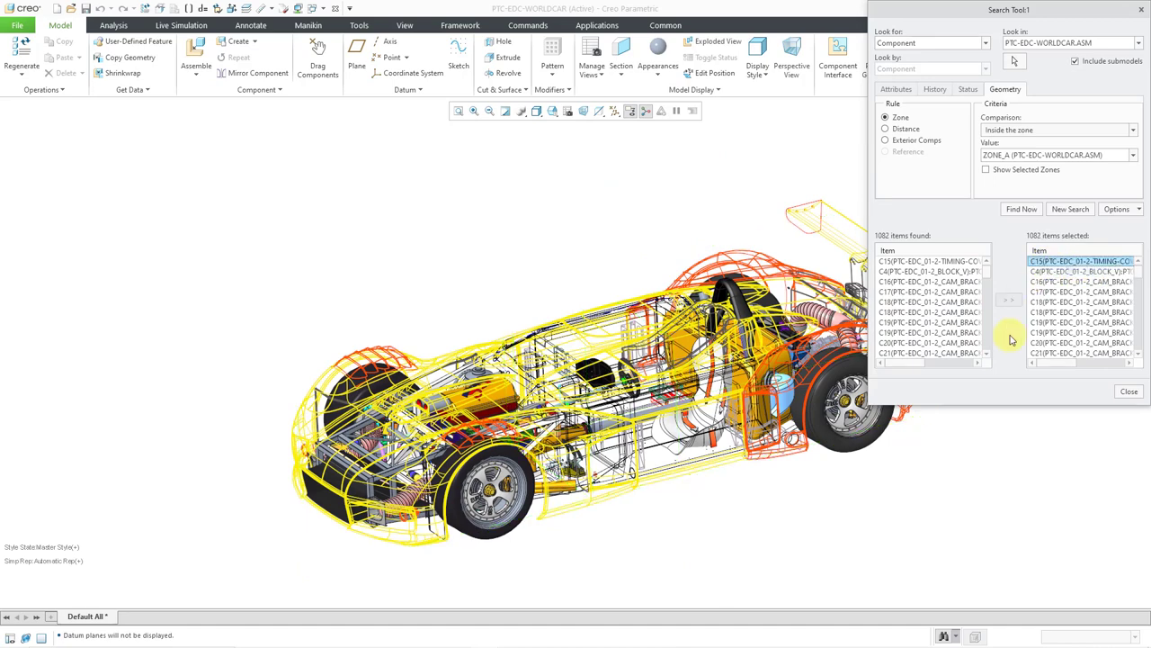
click(1130, 392)
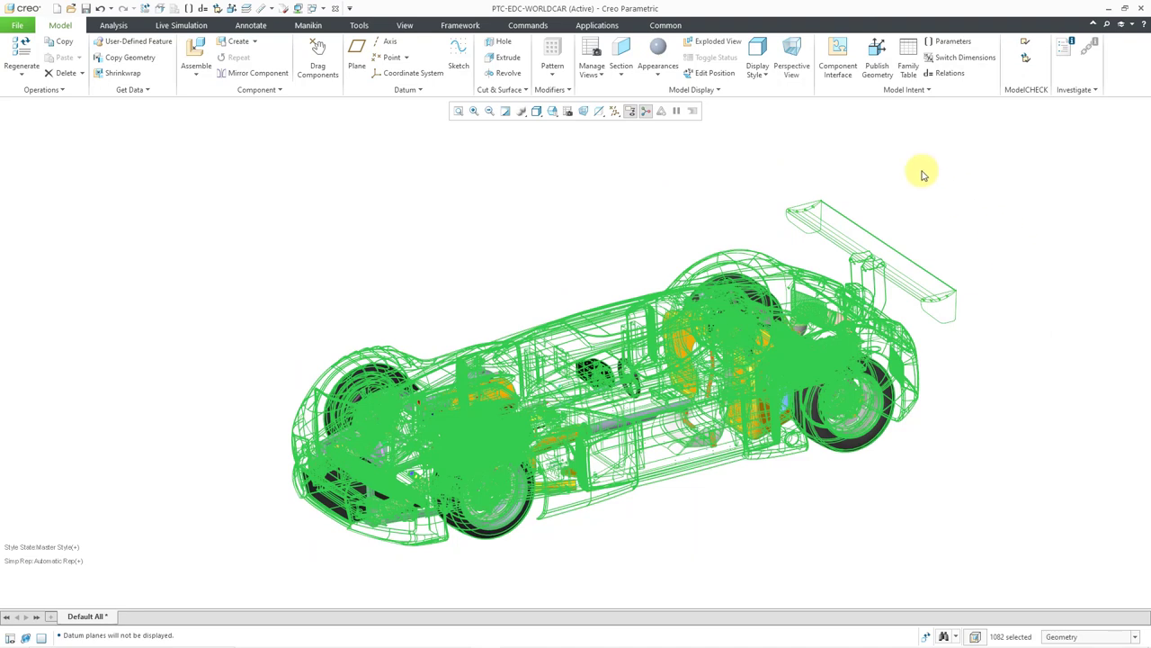
click(717, 90)
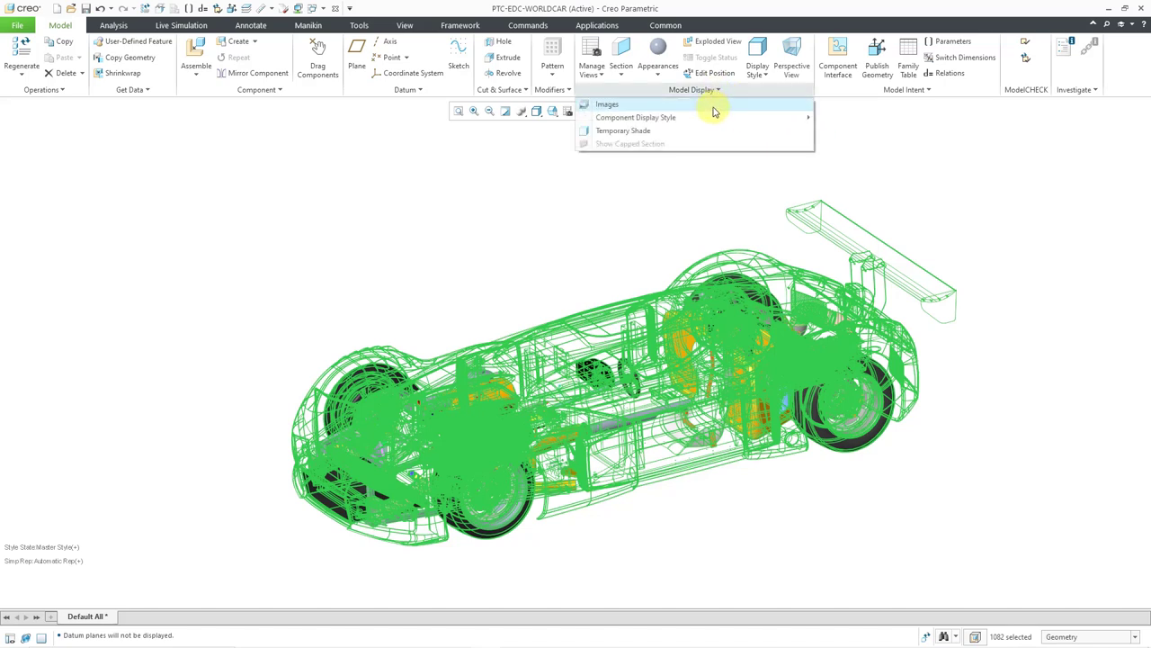
mouse_move(717, 119)
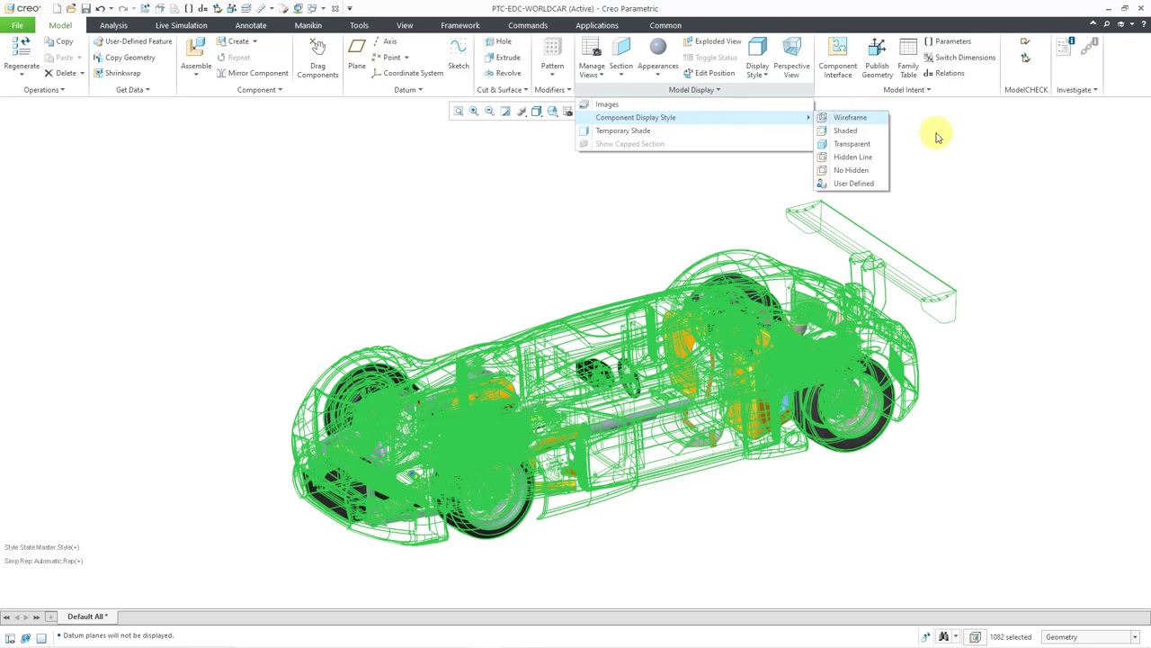
click(908, 131)
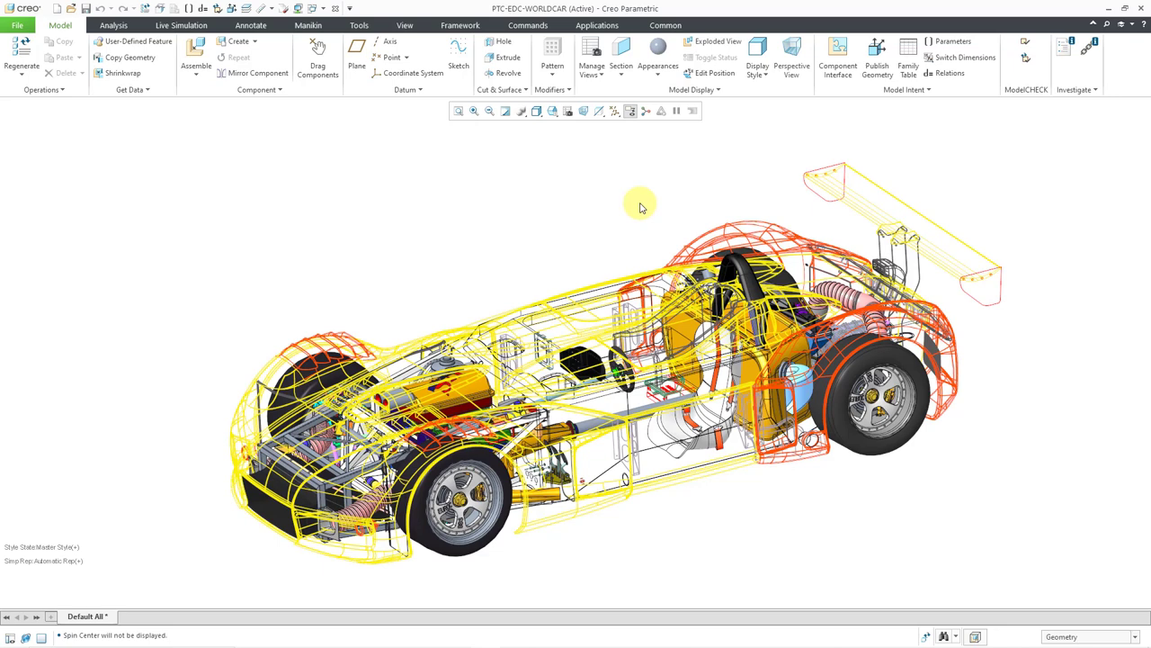
Create a new simplified representation with the default name, without saving the modified Automatic Rep.
click(591, 59)
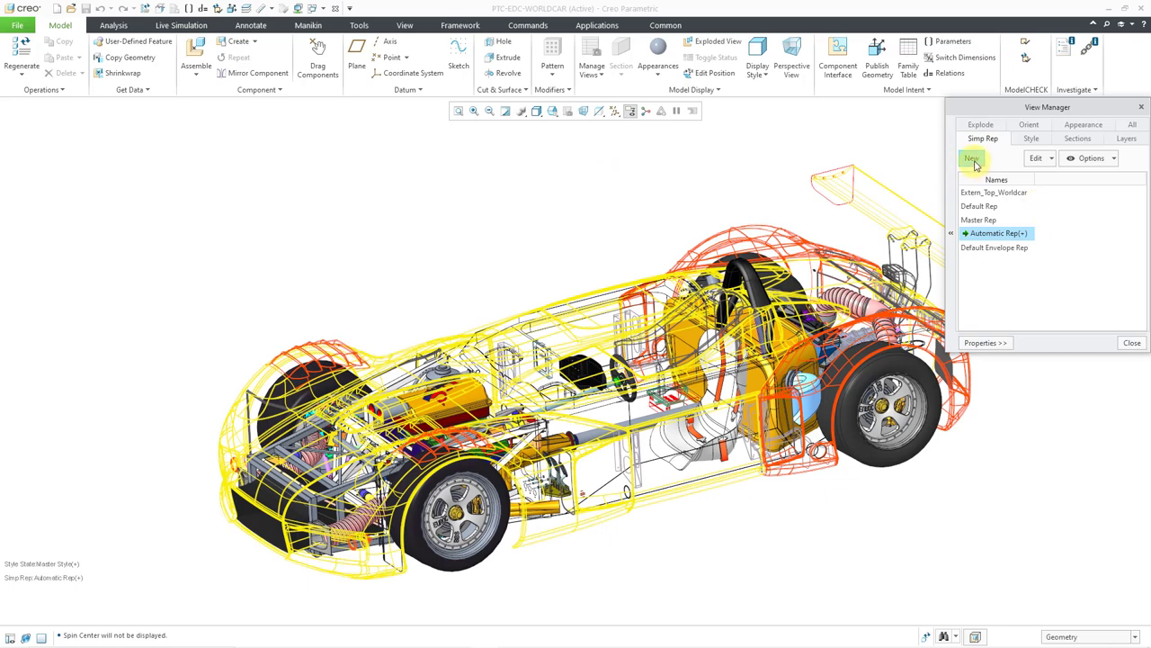
click(972, 159)
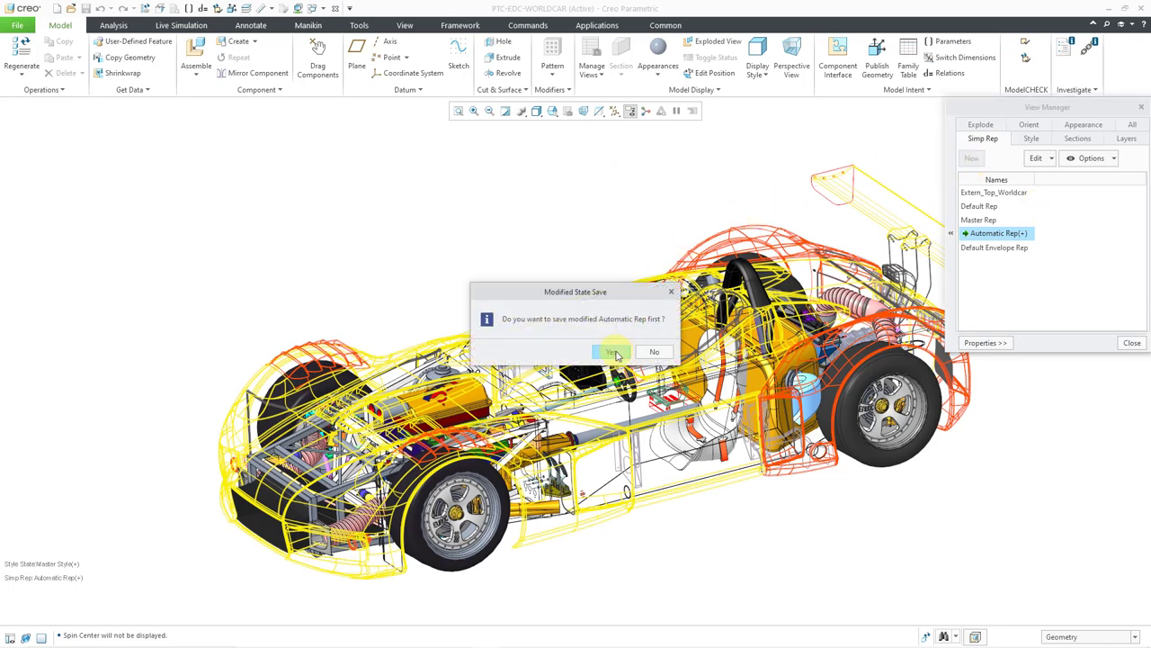
click(655, 352)
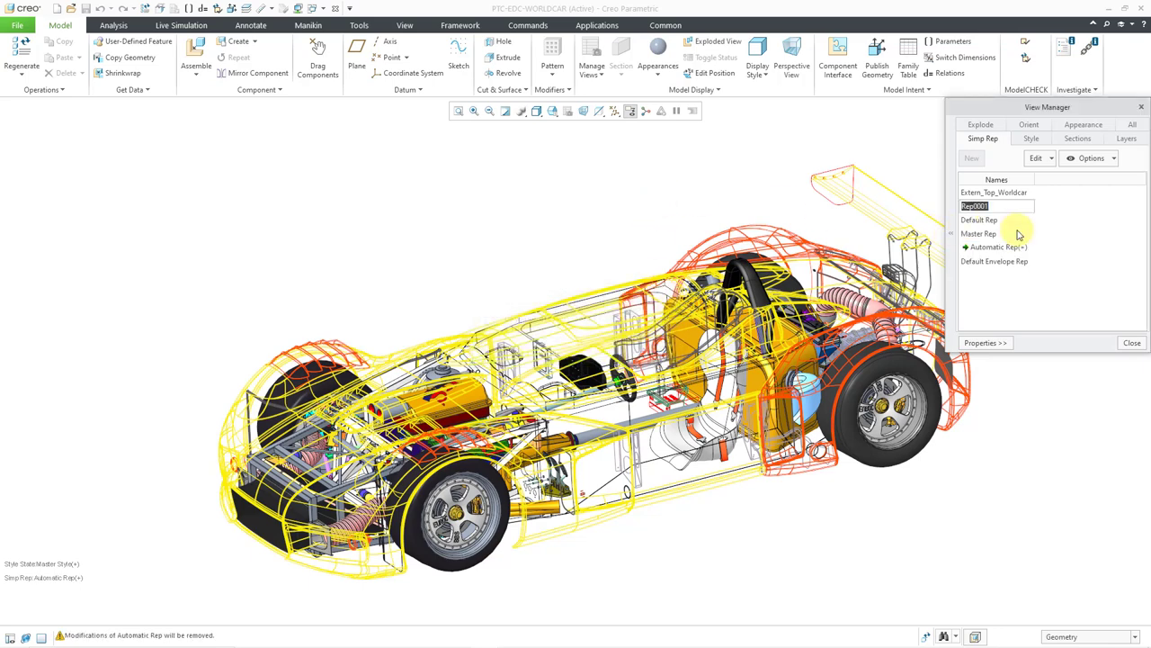
key(Return)
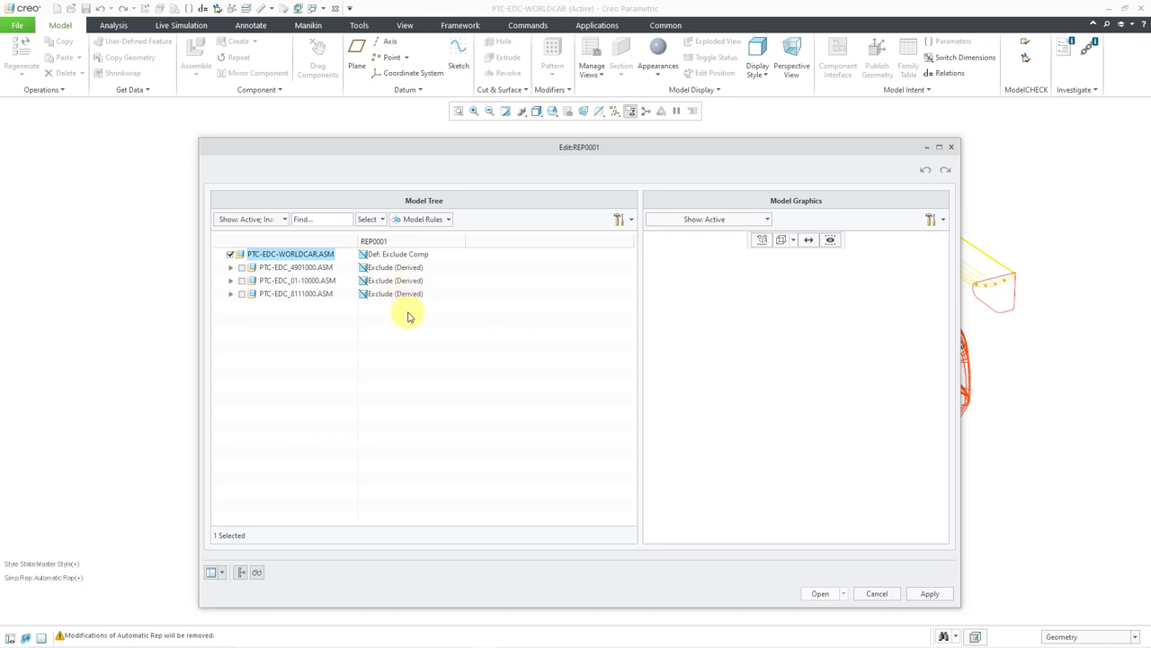
Edit the new representation's model rules and add a rule action that uses Master Rep.
click(441, 224)
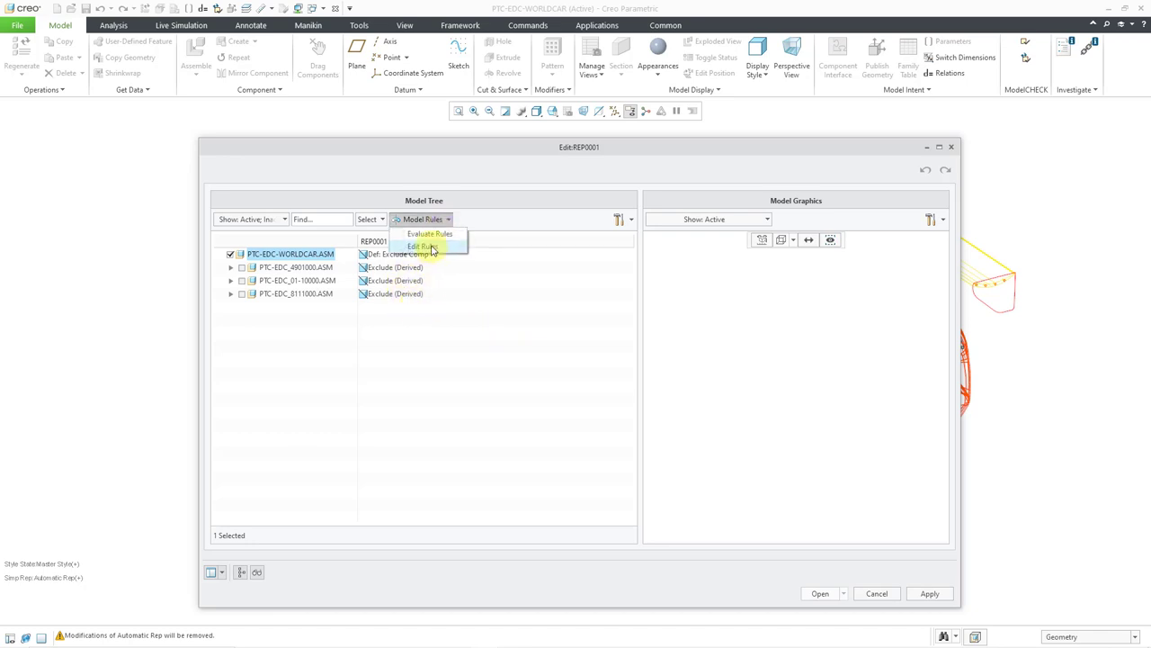
click(424, 246)
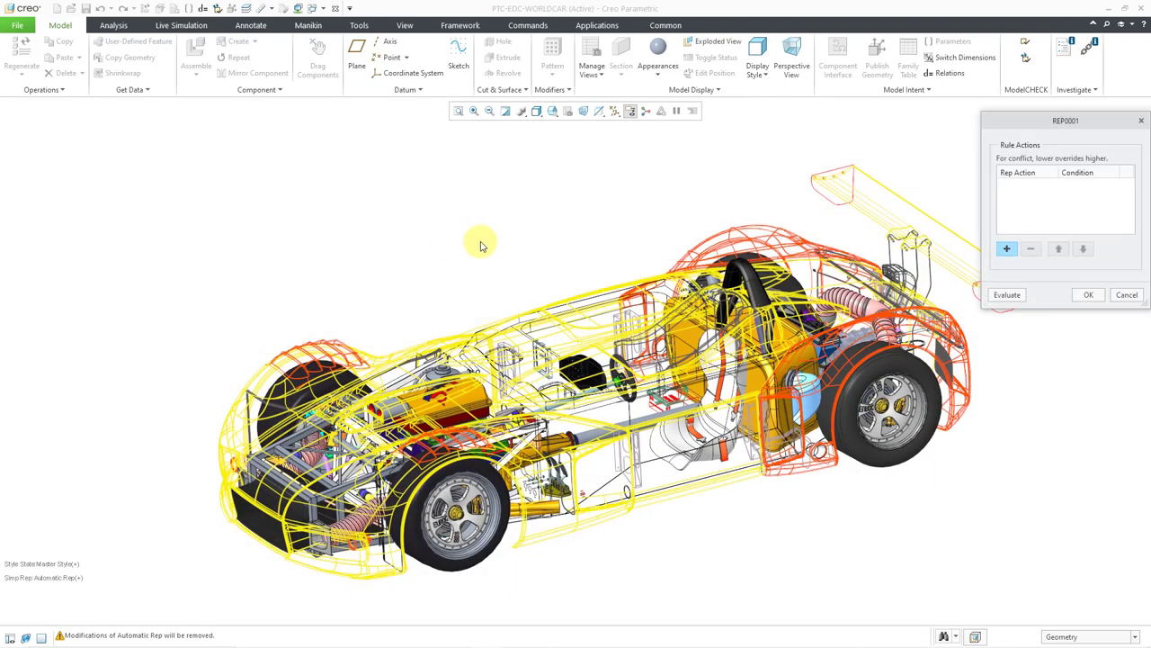
click(1006, 248)
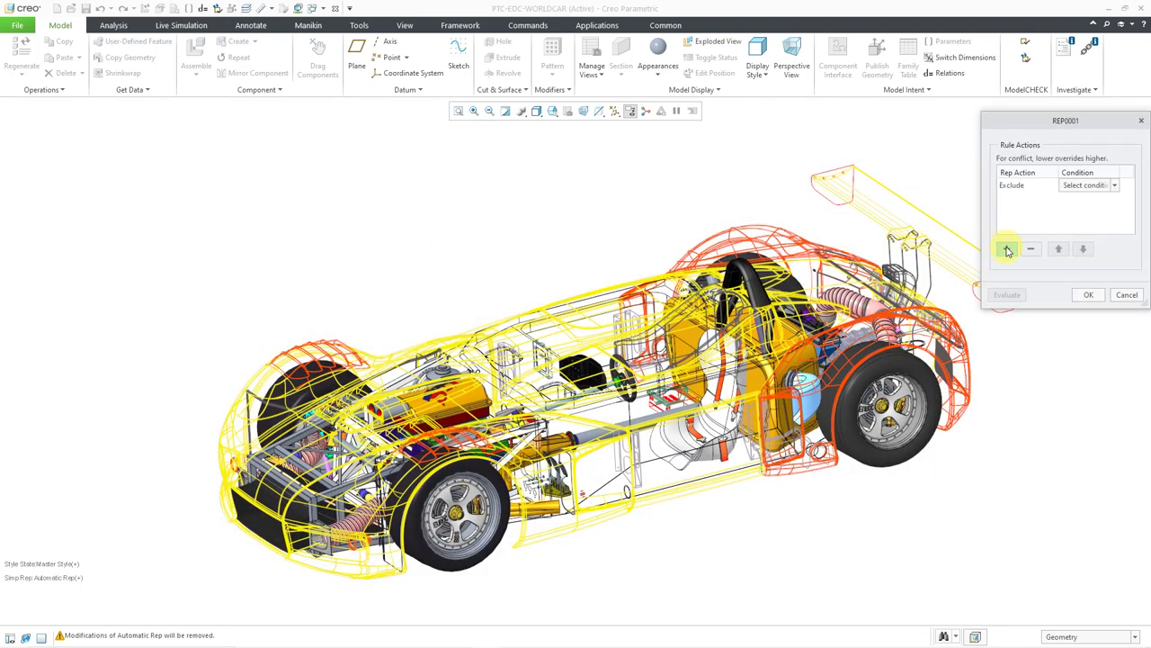
click(1046, 185)
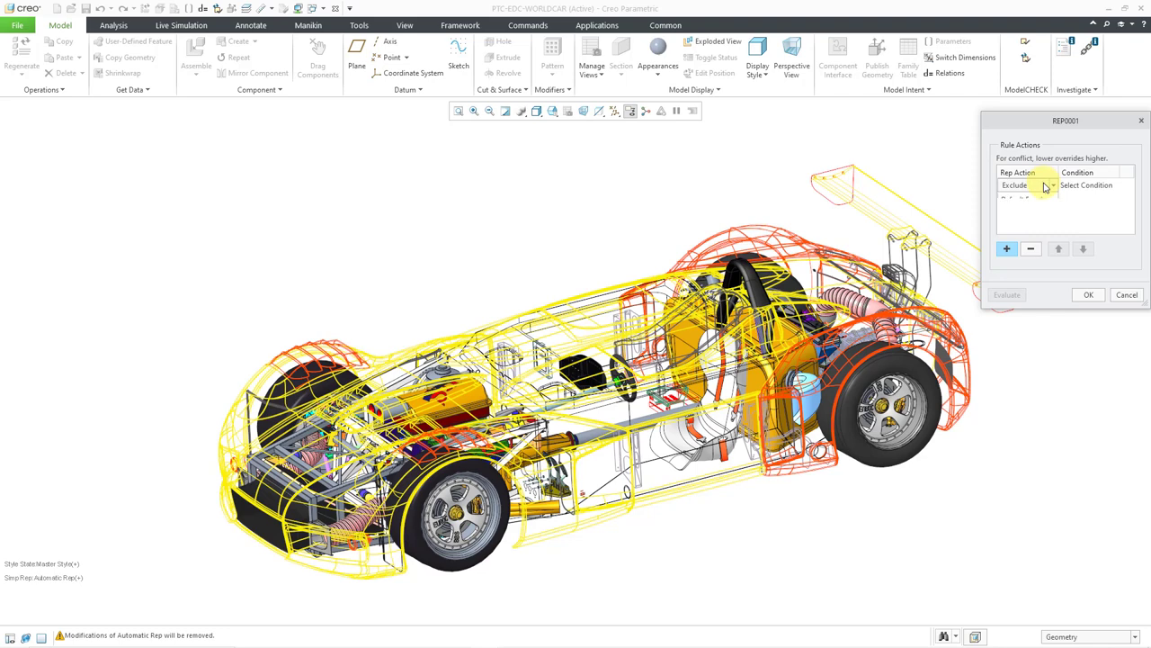
click(1046, 186)
click(1036, 208)
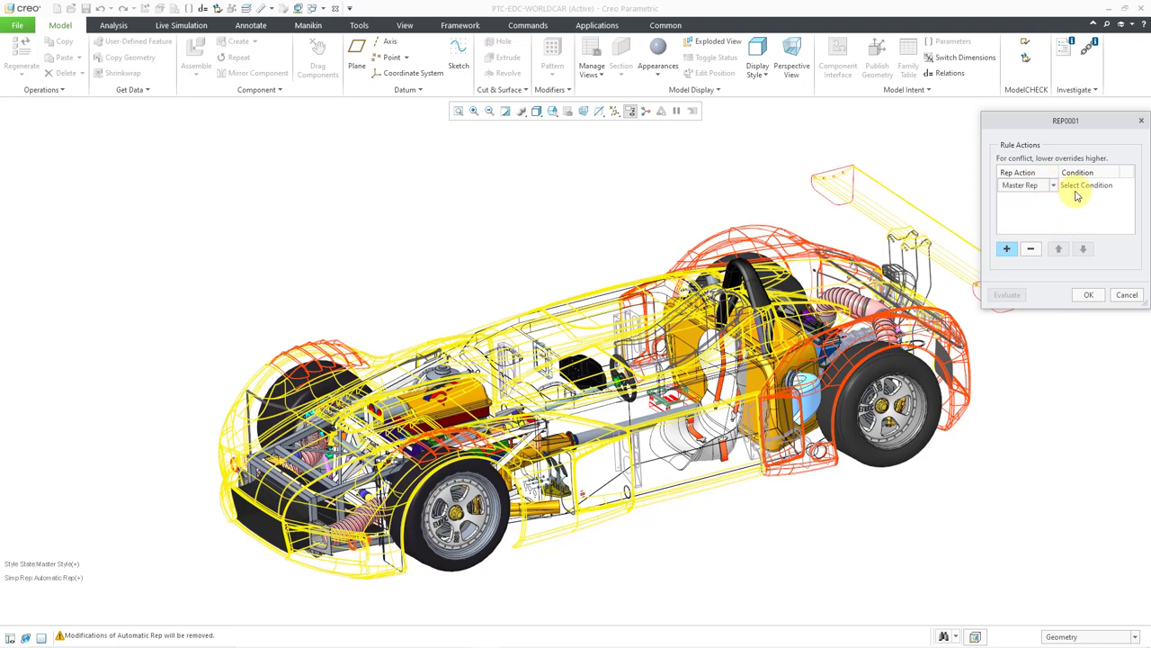
Create the rule condition Zone_B, matching solid models inside the zone ZONE_B of PTC-EDC-WORLDCAR.ASM, including submodels.
click(1081, 189)
click(1083, 188)
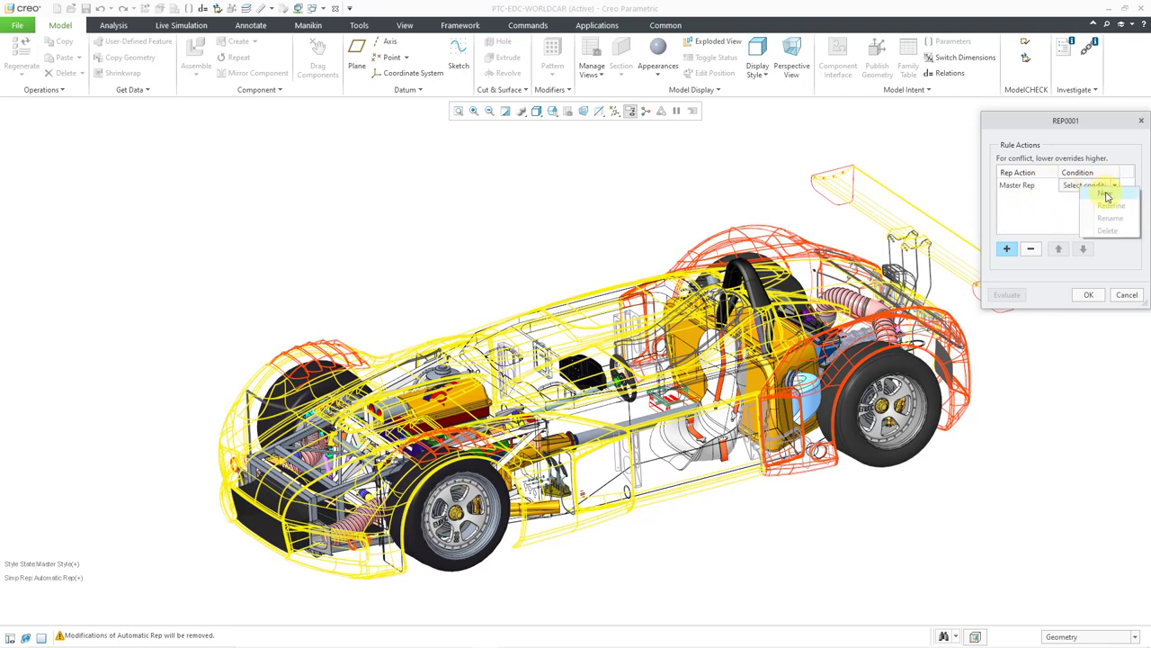
click(1107, 194)
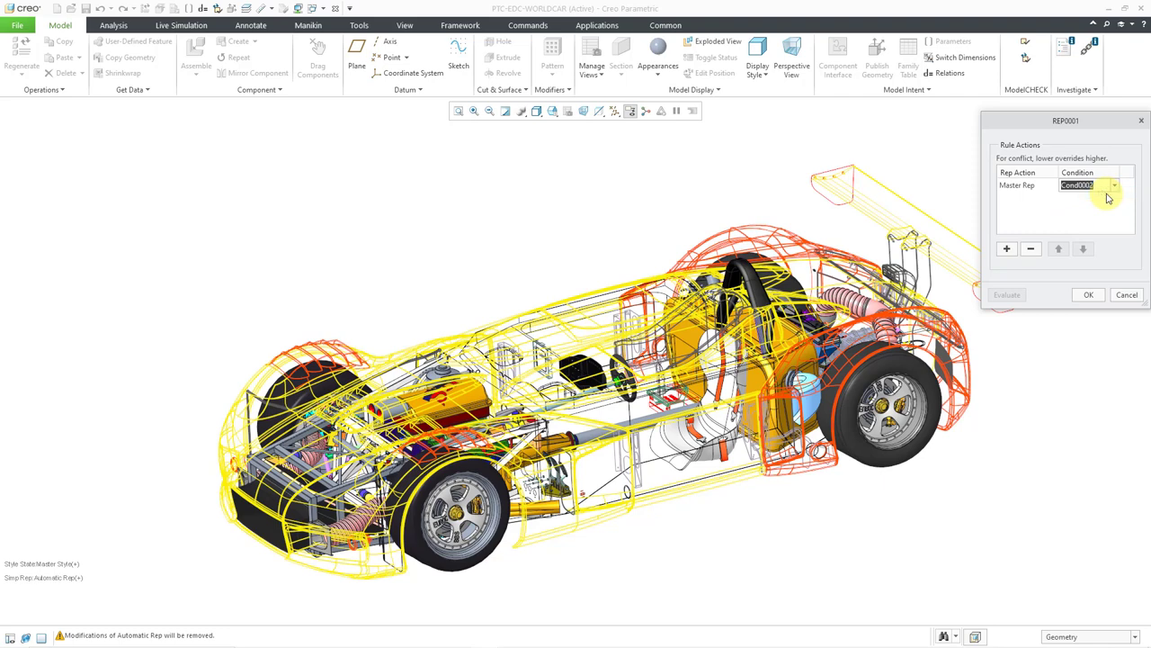
text(Zone_B)
key(Return)
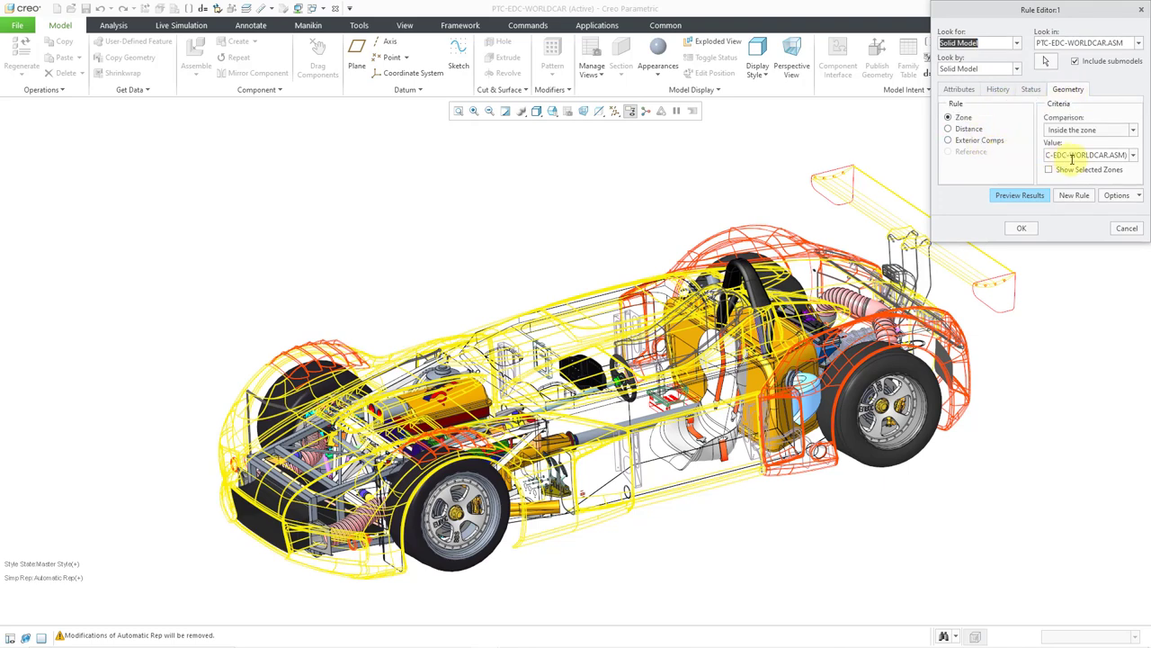
click(1133, 155)
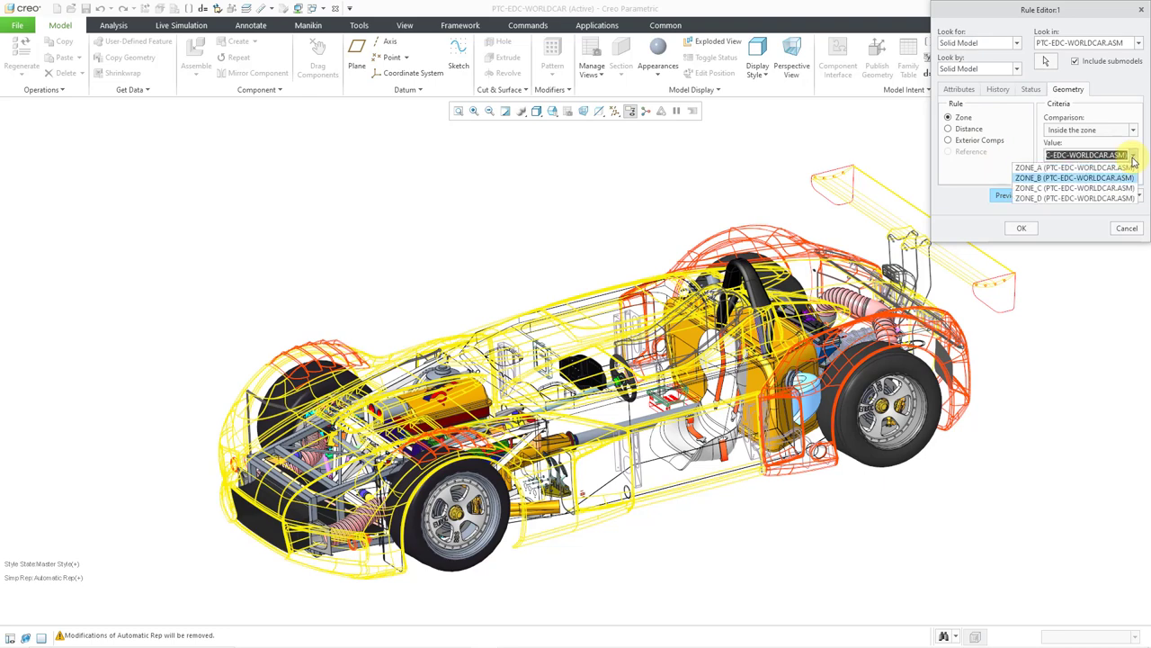
click(1116, 178)
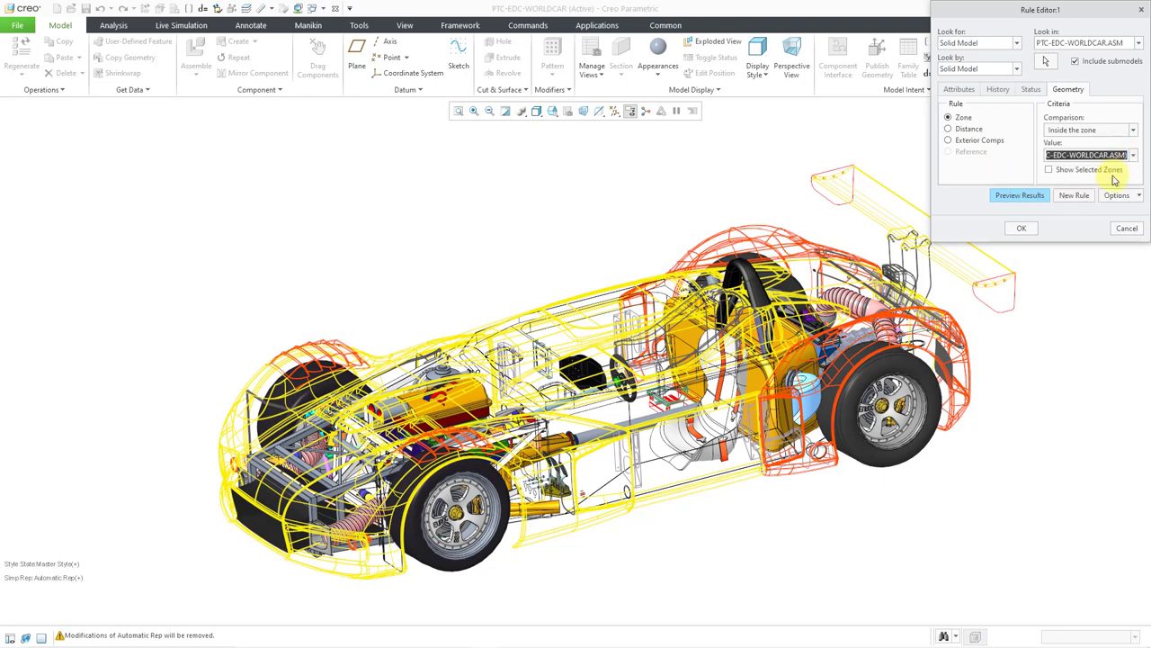
click(1022, 229)
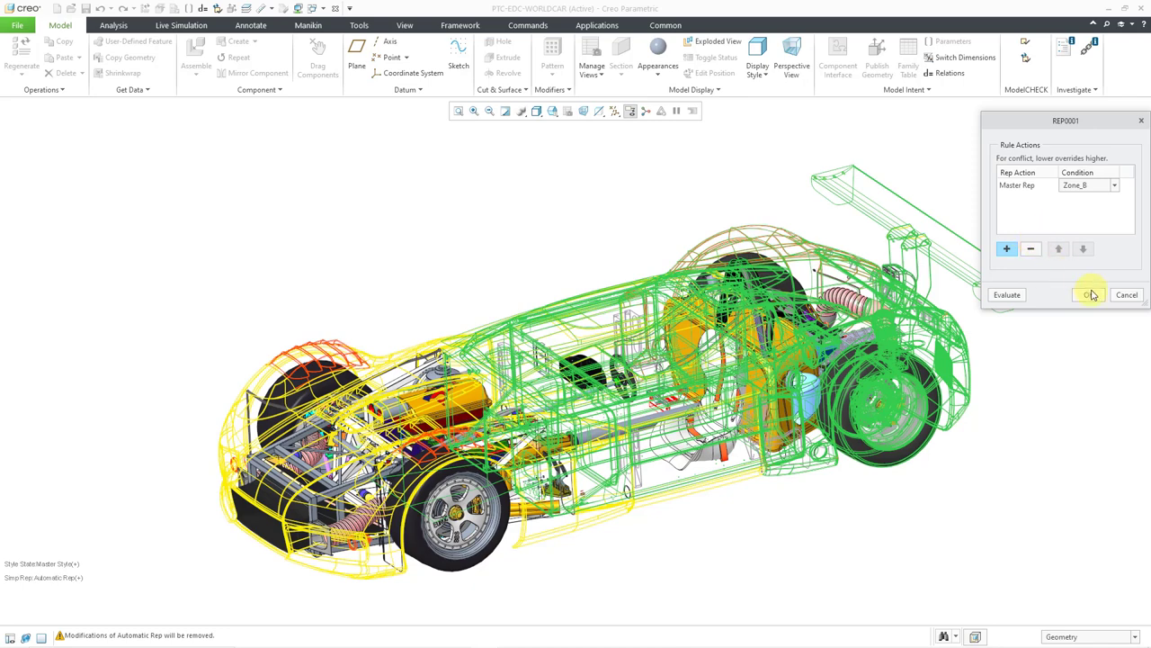
Evaluate and accept the Zone_B rule, preview the included components, and open the resulting representation.
click(1008, 295)
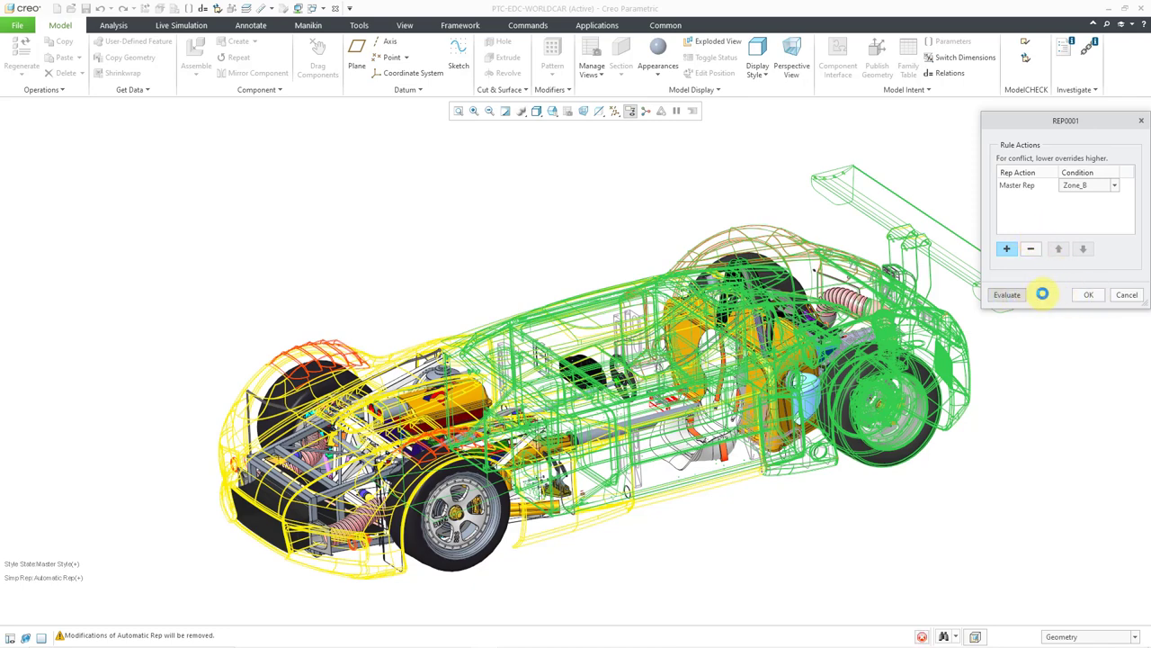
click(1087, 296)
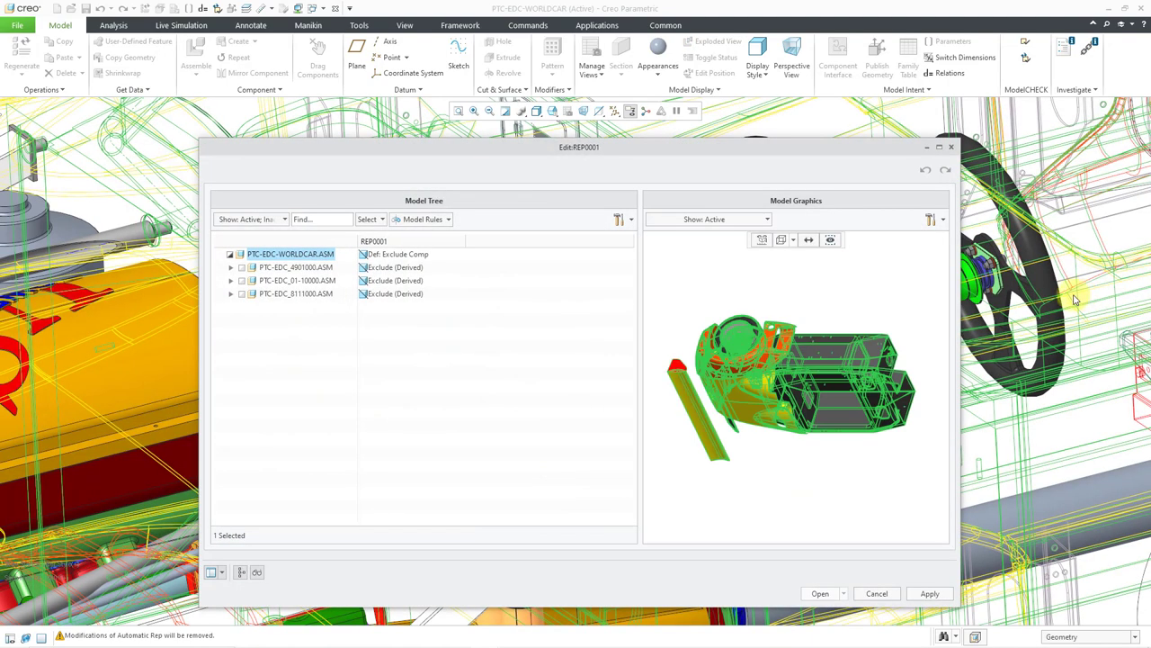
click(876, 301)
middle_drag(810, 262, 764, 283)
scroll(765, 285, down, 3)
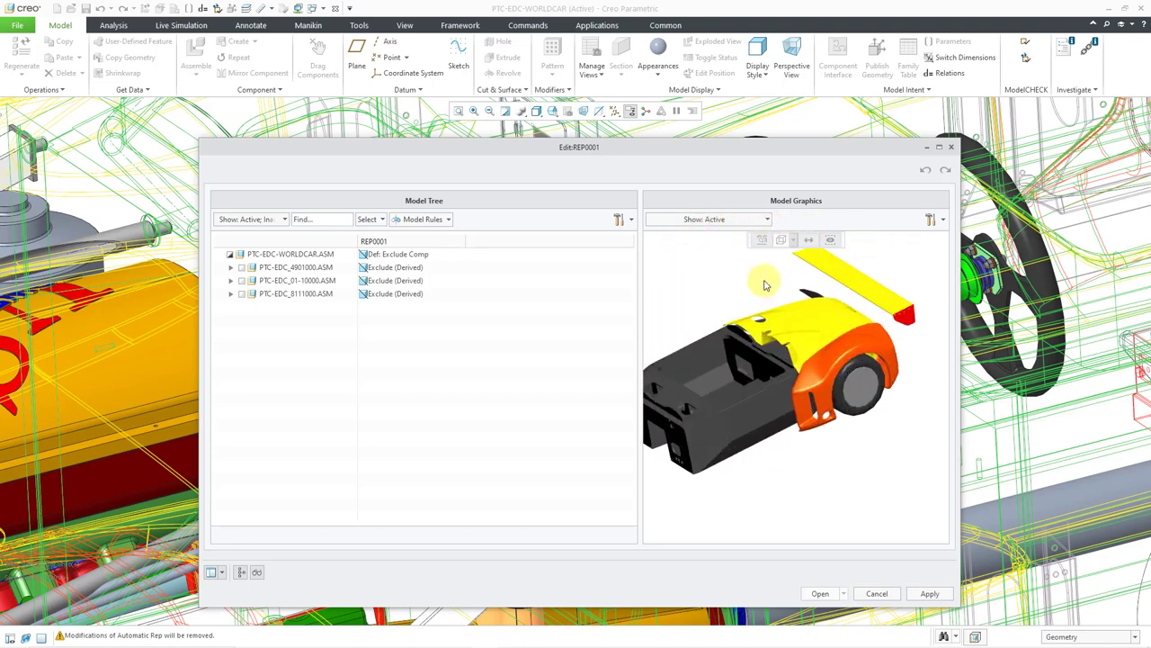
click(820, 593)
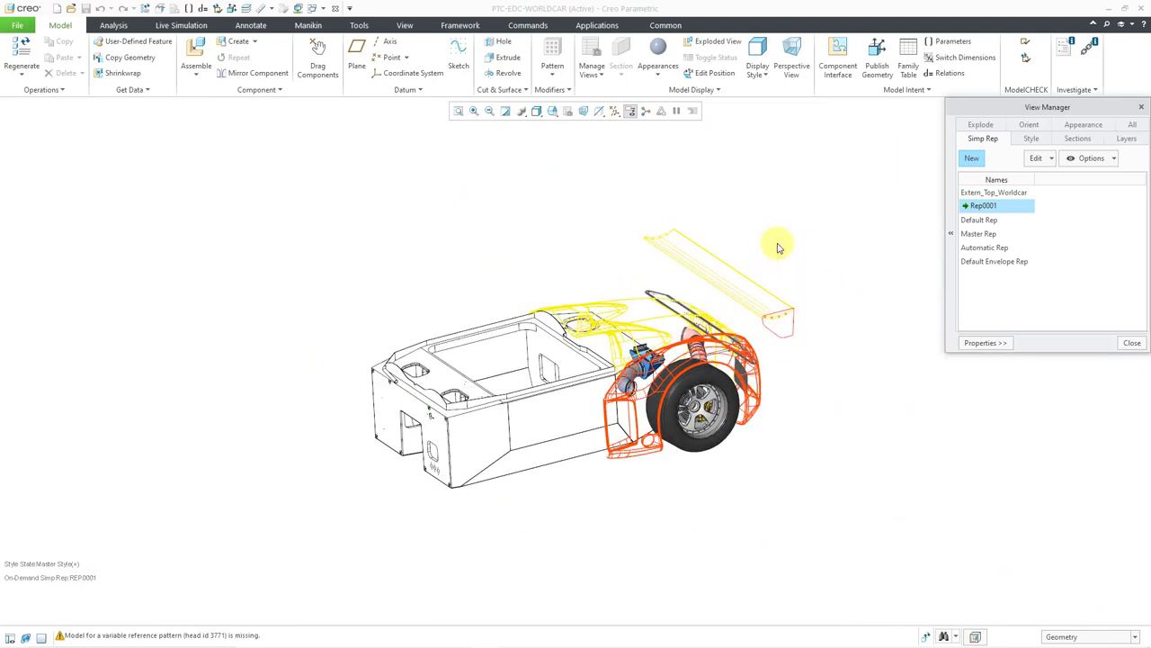
Activate the Automatic Rep for the whole car and close the View Manager.
scroll(779, 248, up, 2)
scroll(548, 382, up, 1)
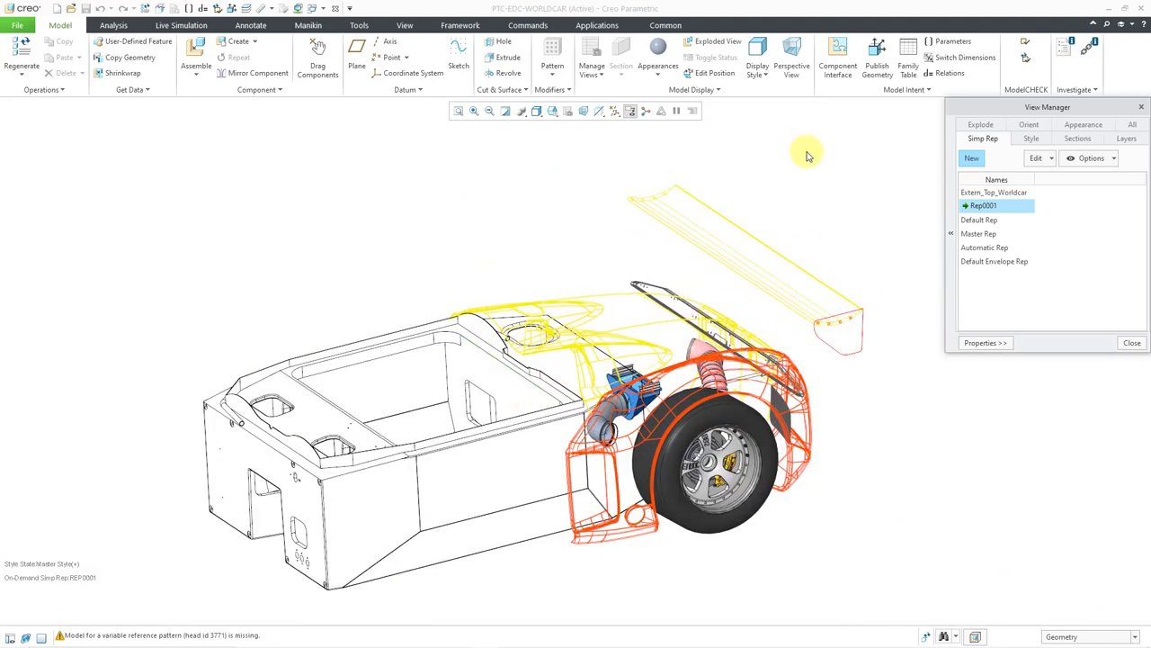
click(990, 251)
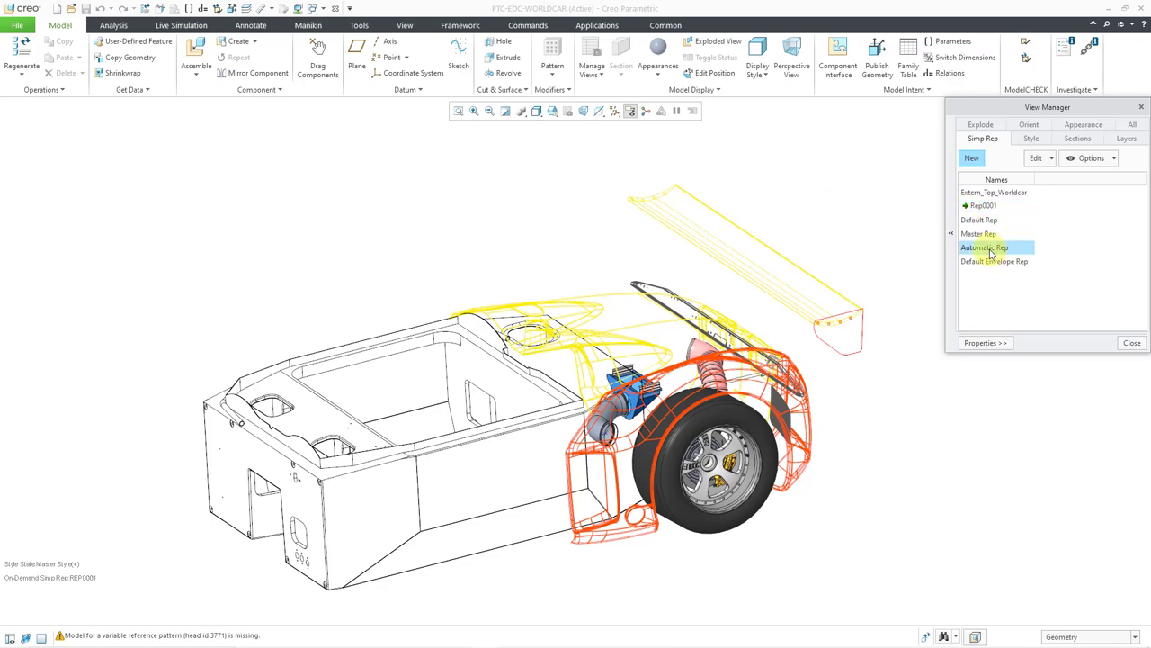
double_click(991, 251)
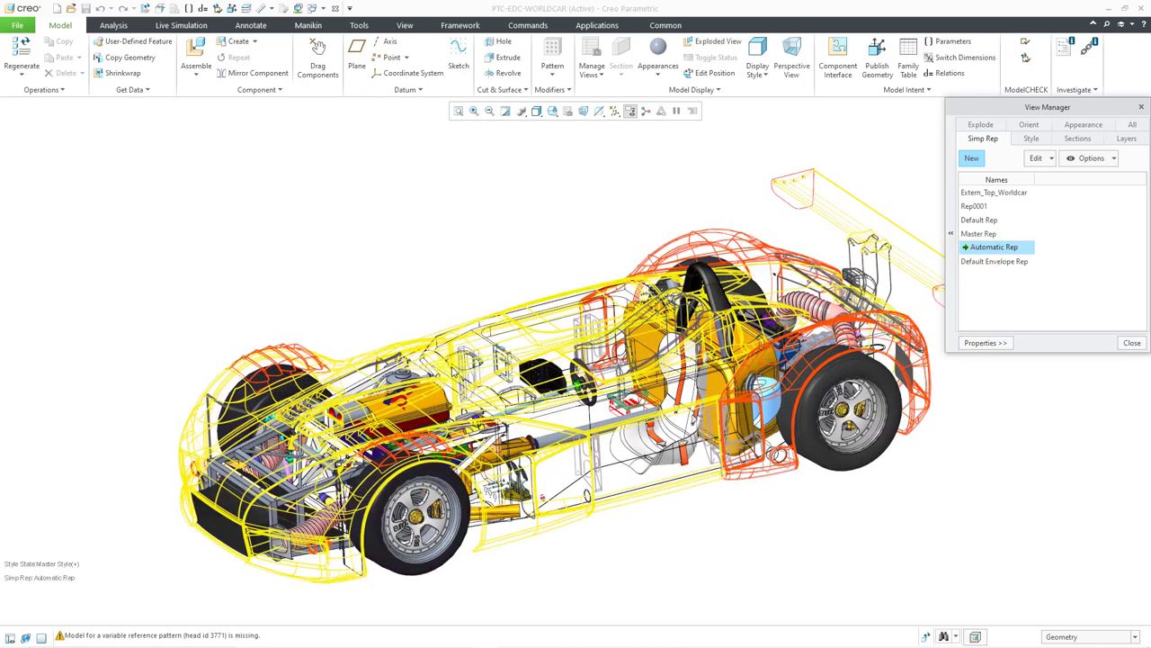
click(1133, 344)
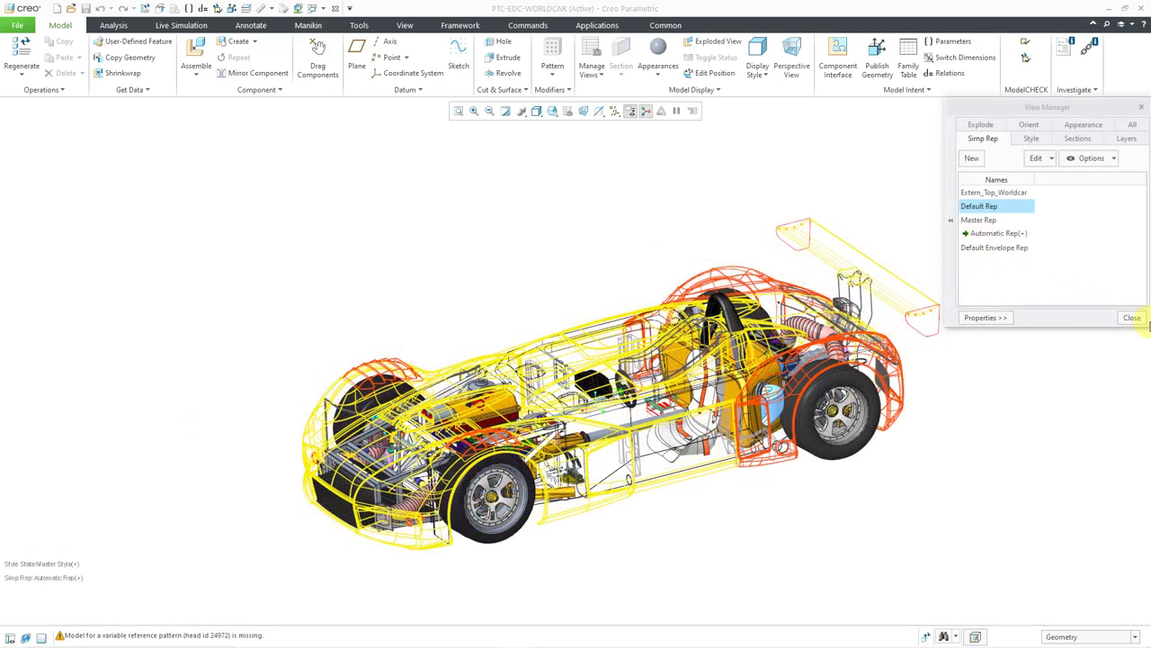
click(1132, 318)
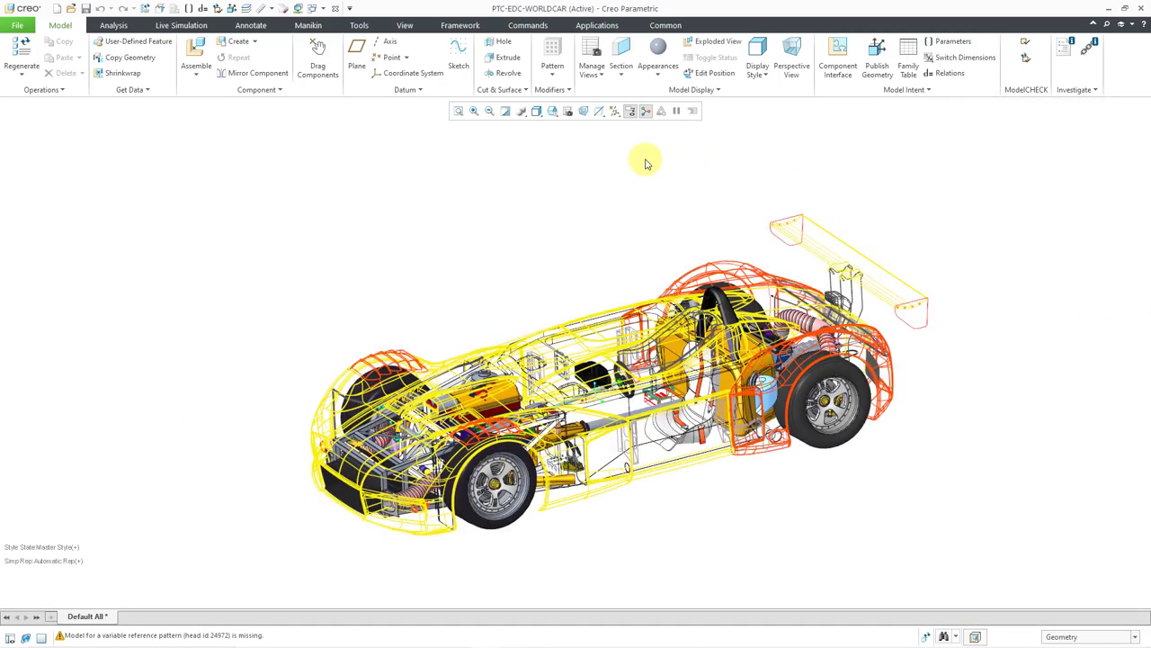
Open the Envelope Manager to view its envelope options, and close it without creating an envelope.
click(592, 72)
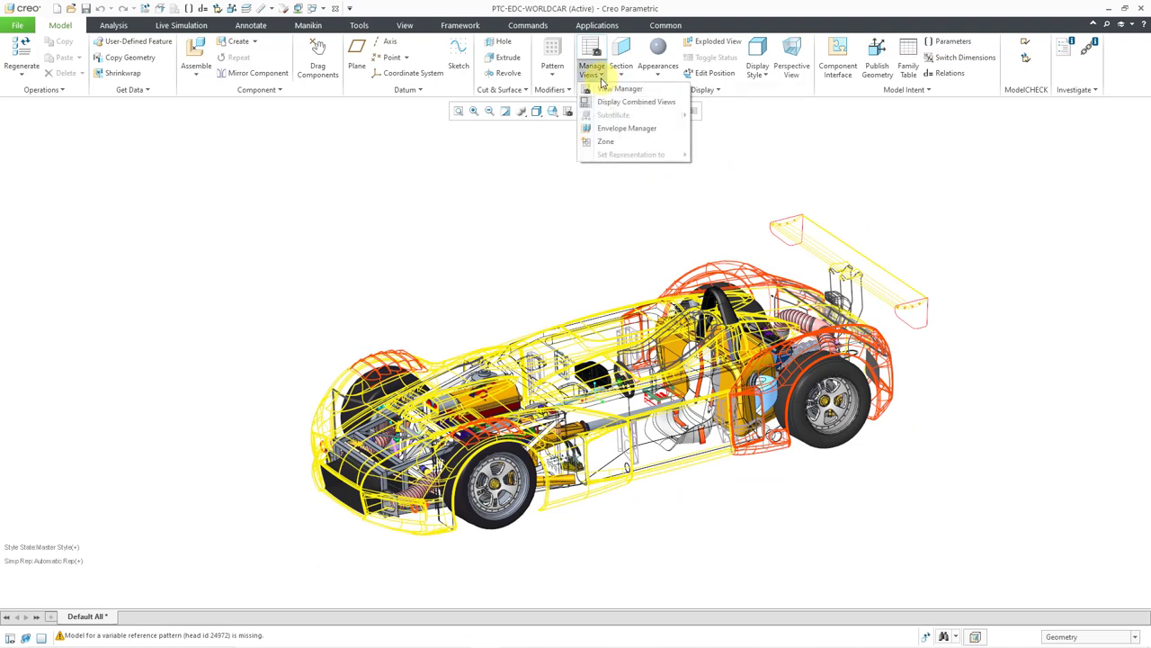
click(627, 129)
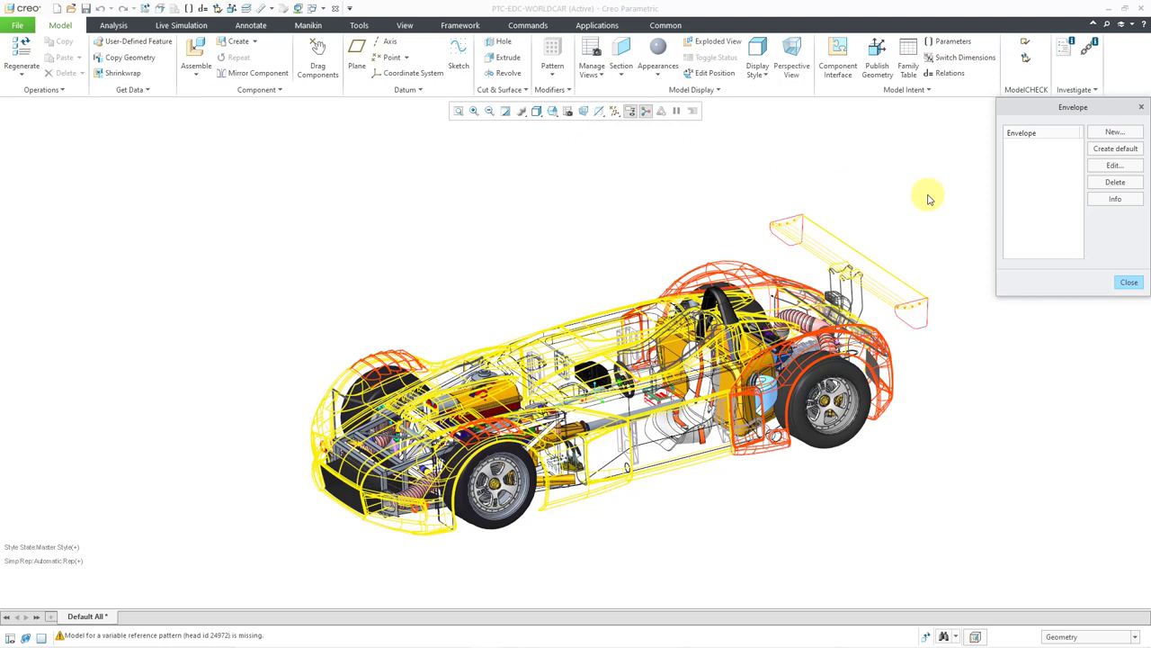
click(1130, 283)
click(1129, 283)
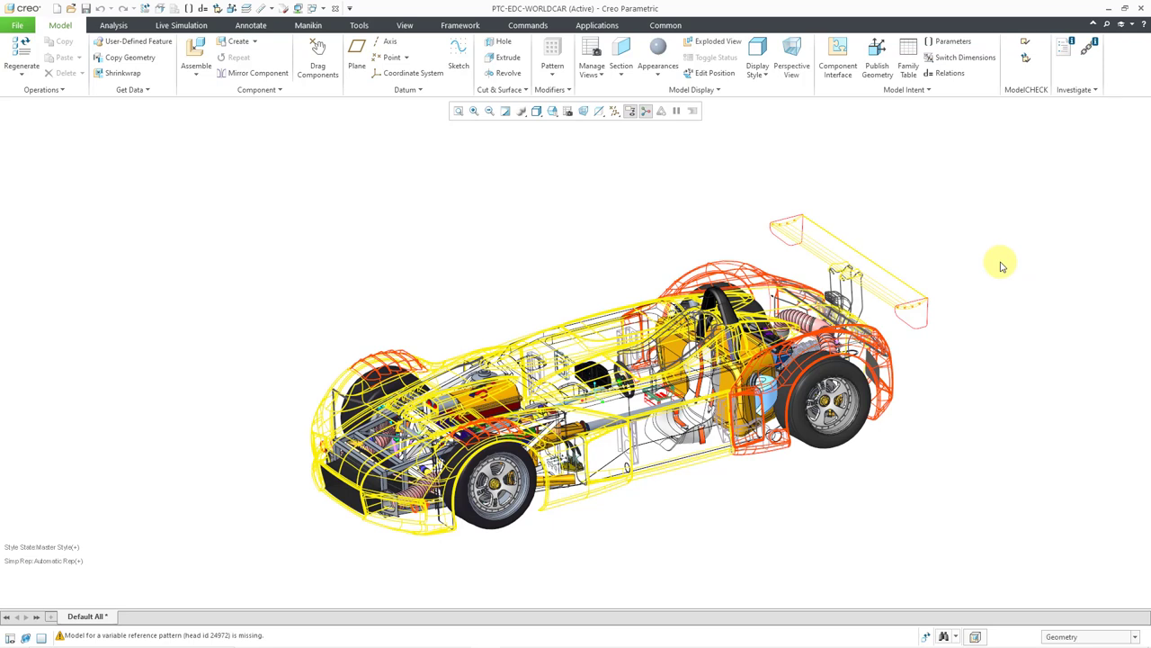
click(976, 637)
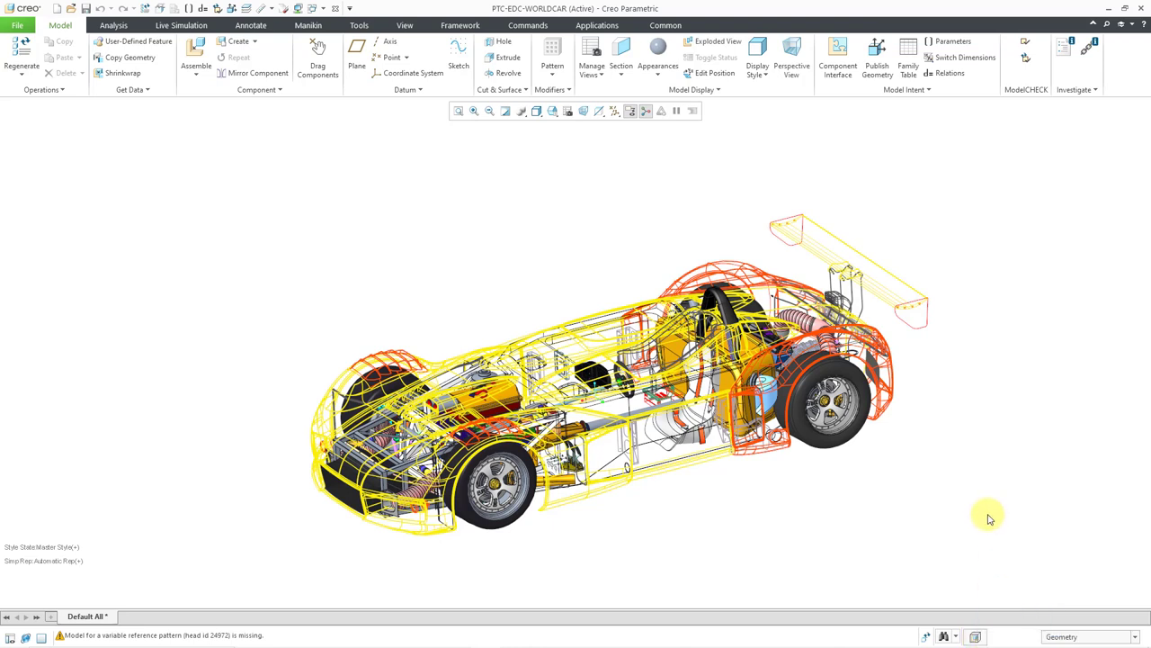